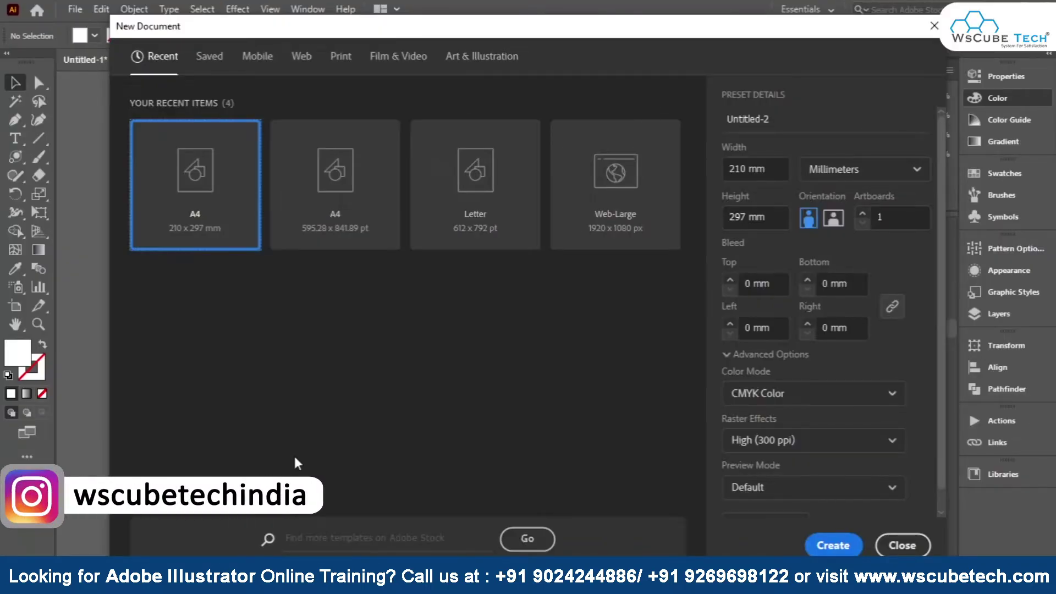
Set the new document to inches, 3.5 × 2.25 in, landscape orientation
{"action": "left_click", "coordinate": [841, 169]}
{"action": "left_click", "coordinate": [831, 281]}
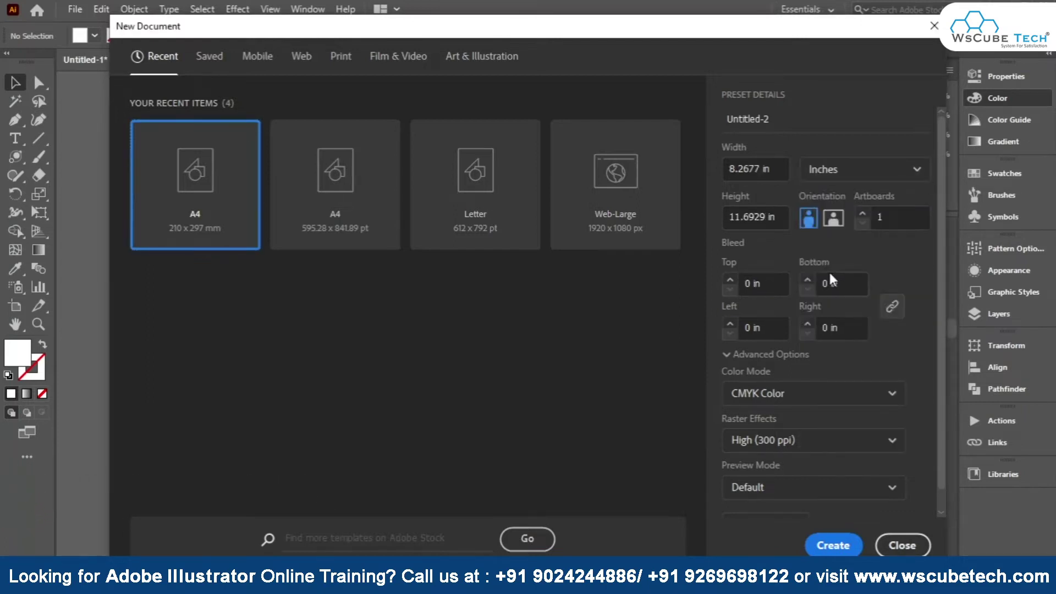
{"action": "key", "text": "shift+Tab"}
{"action": "type", "text": "3.5"}
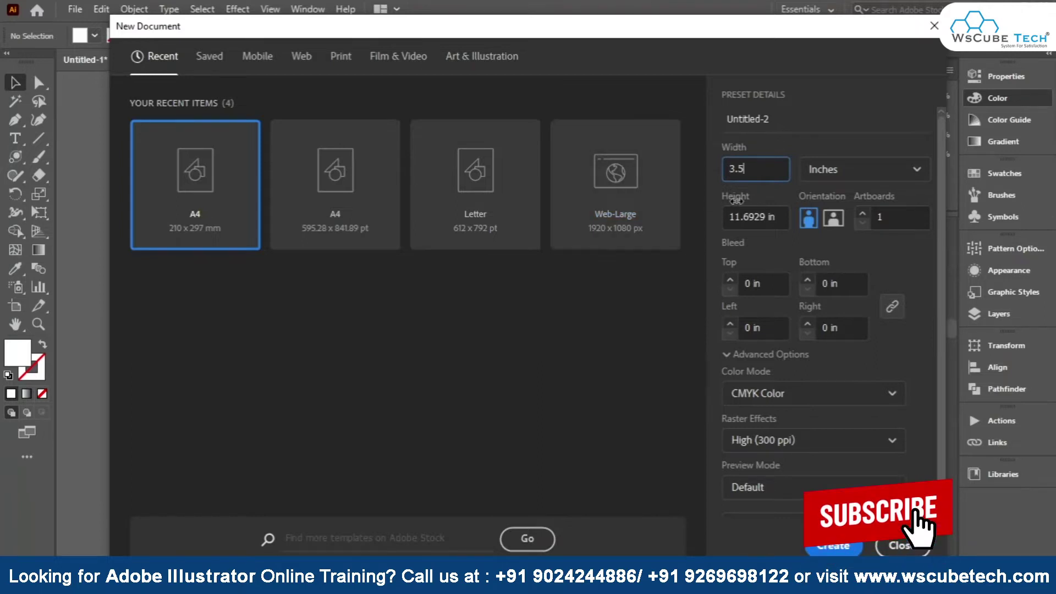
{"action": "key", "text": "Tab"}
{"action": "type", "text": "2.25"}
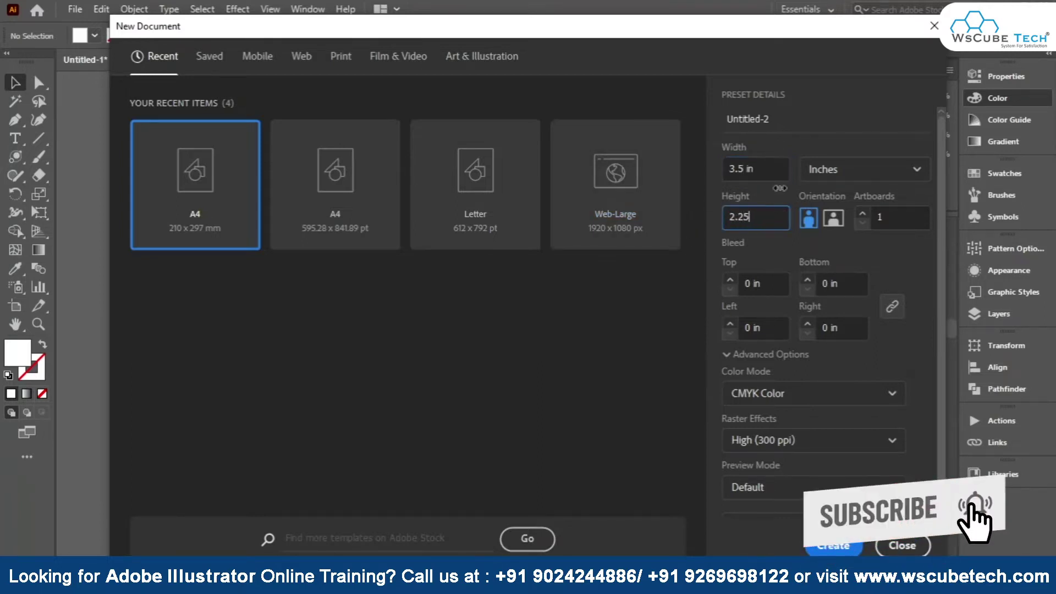
{"action": "left_click", "coordinate": [761, 171]}
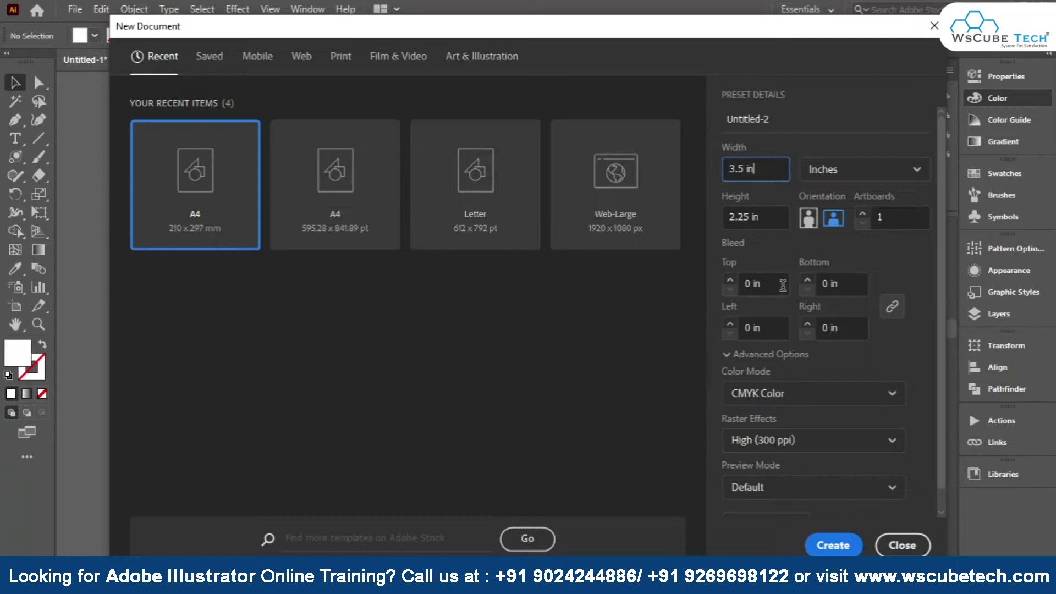
Set a 0.12 in bleed on every side
{"action": "left_click", "coordinate": [747, 284]}
{"action": "type", "text": "0.12"}
{"action": "key", "text": "Tab"}
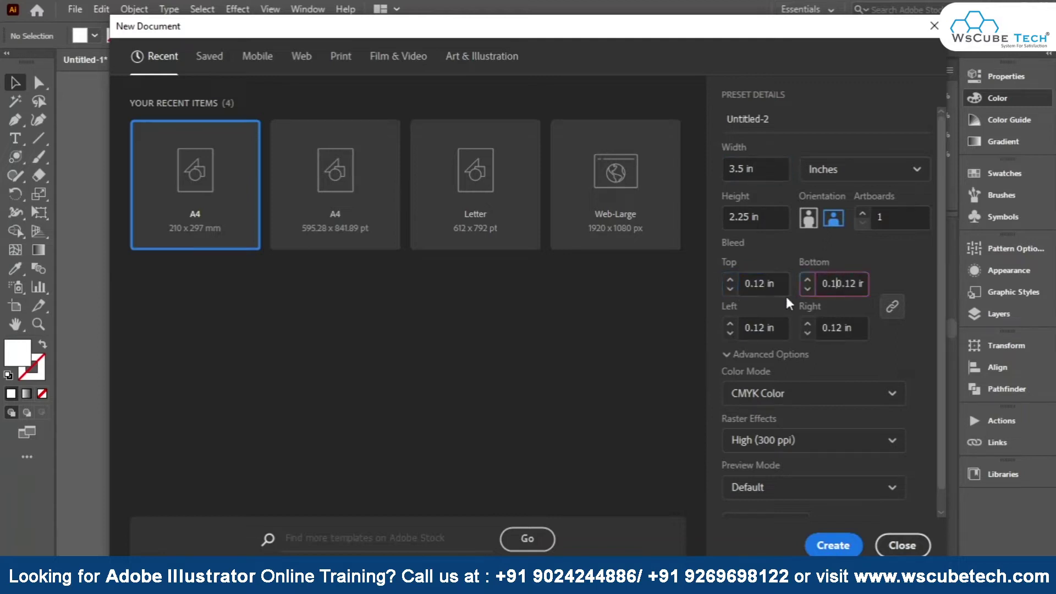
{"action": "type", "text": "0.12"}
Keep CMYK colour mode and 300 ppi raster effects, then create the document
{"action": "left_click", "coordinate": [818, 401]}
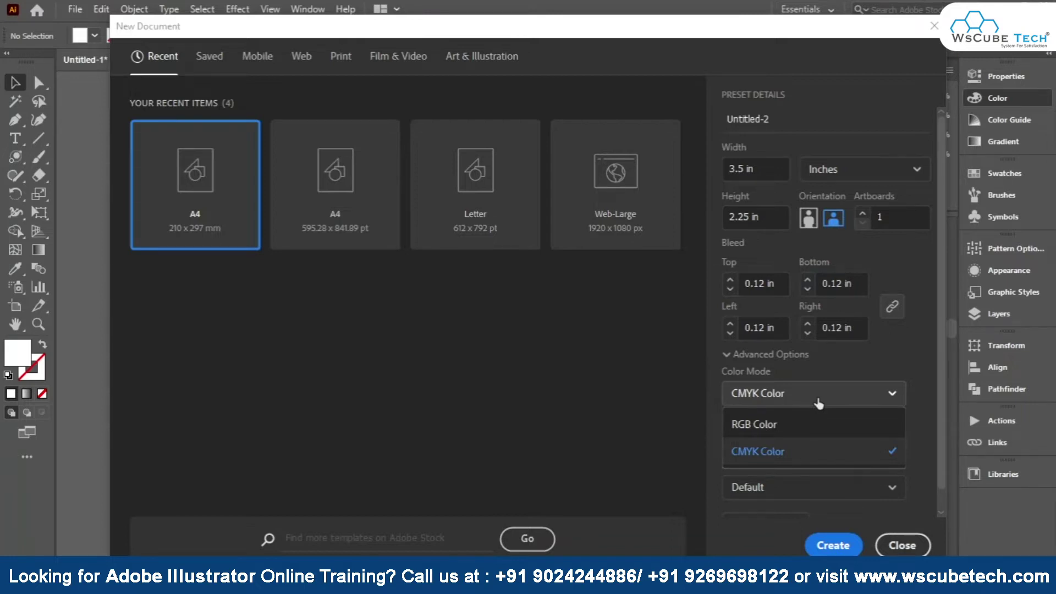
{"action": "left_click", "coordinate": [781, 424]}
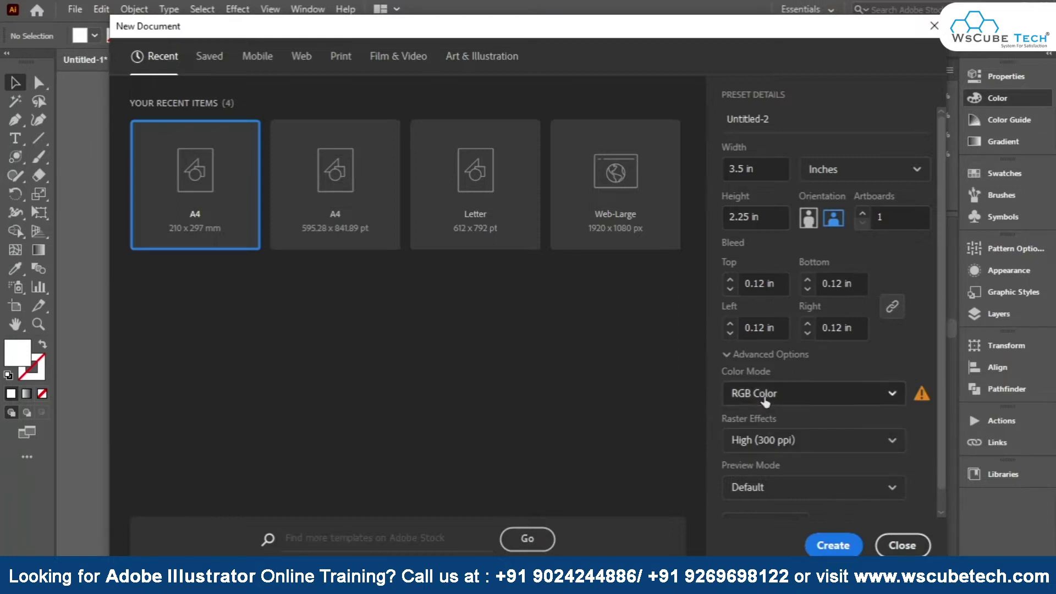
{"action": "left_click", "coordinate": [764, 403]}
{"action": "left_click", "coordinate": [731, 450]}
{"action": "left_click", "coordinate": [761, 406]}
{"action": "left_click", "coordinate": [761, 406]}
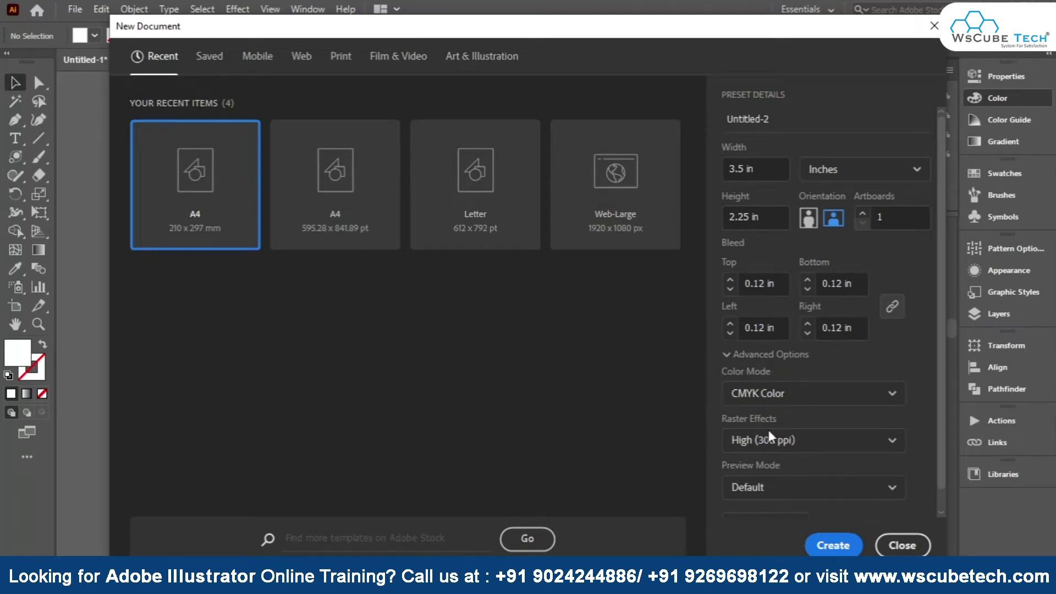
{"action": "left_click", "coordinate": [762, 442]}
{"action": "left_click", "coordinate": [757, 454]}
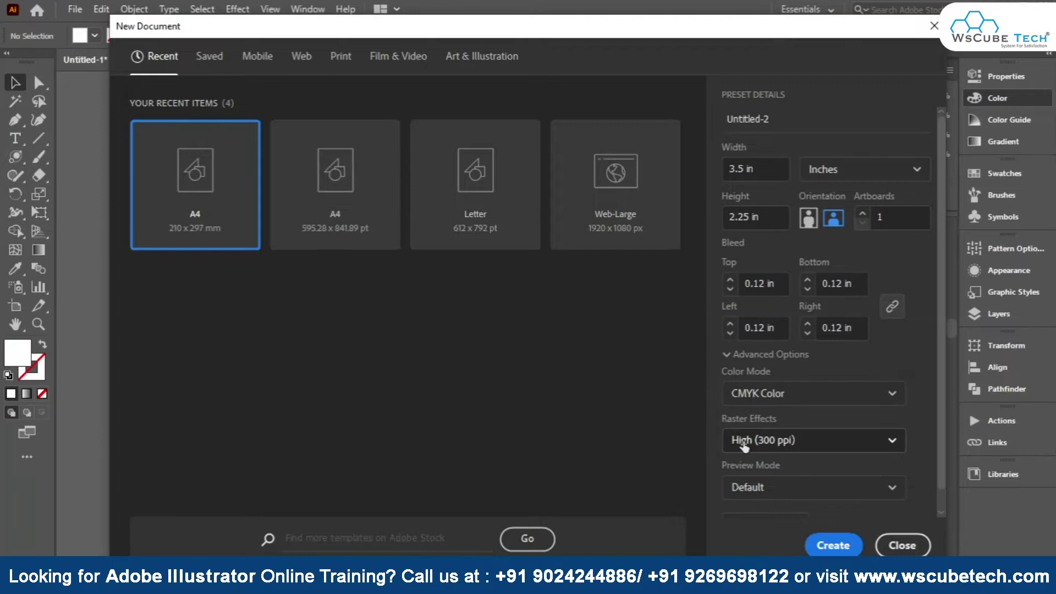
{"action": "left_click", "coordinate": [814, 546]}
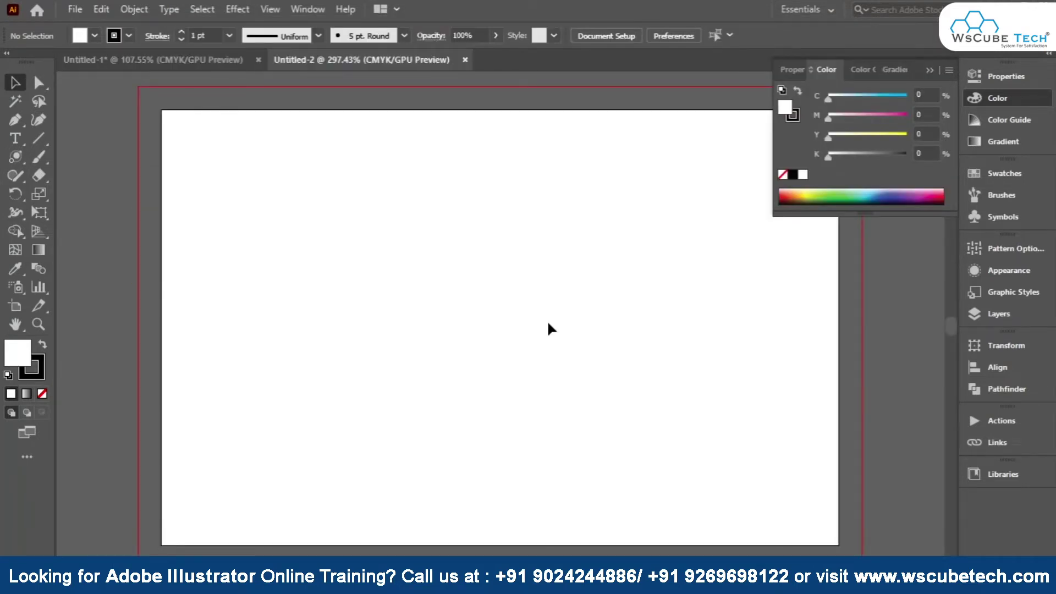
Close the Color panel and start another new document with Ctrl+N
{"action": "left_click", "coordinate": [929, 70]}
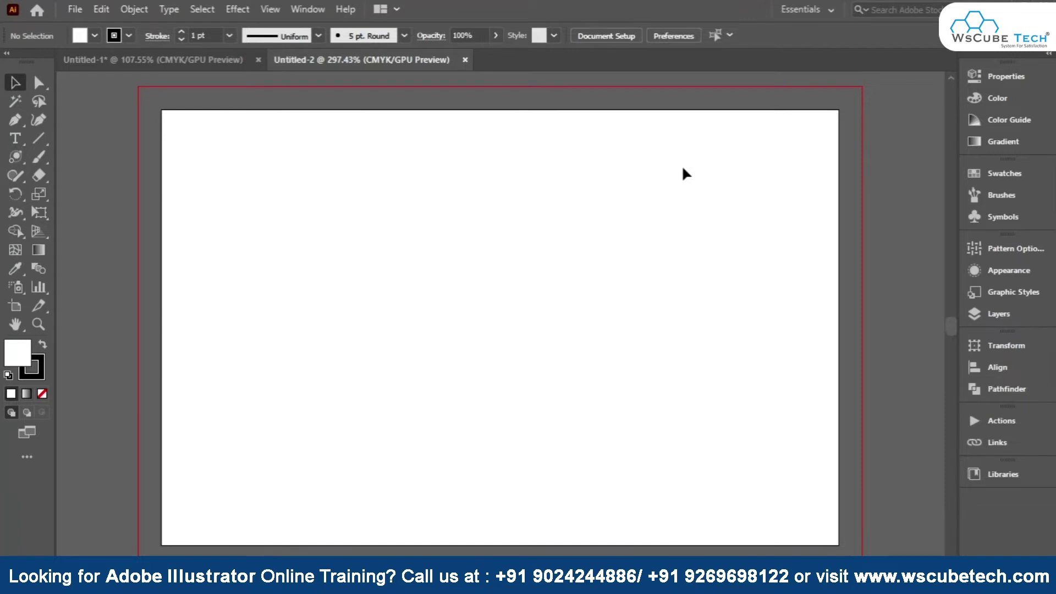
{"action": "key", "text": "ctrl+n"}
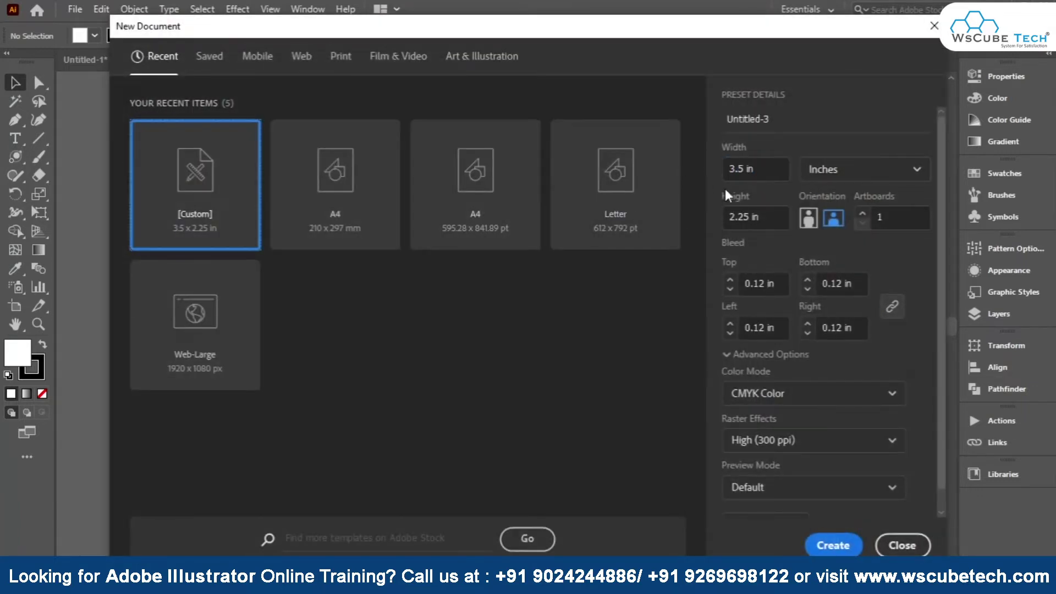
Create the card 2.25 in wide and 3.50 in tall, in portrait
{"action": "left_click", "coordinate": [727, 172]}
{"action": "type", "text": "2.25"}
{"action": "key", "text": "Tab"}
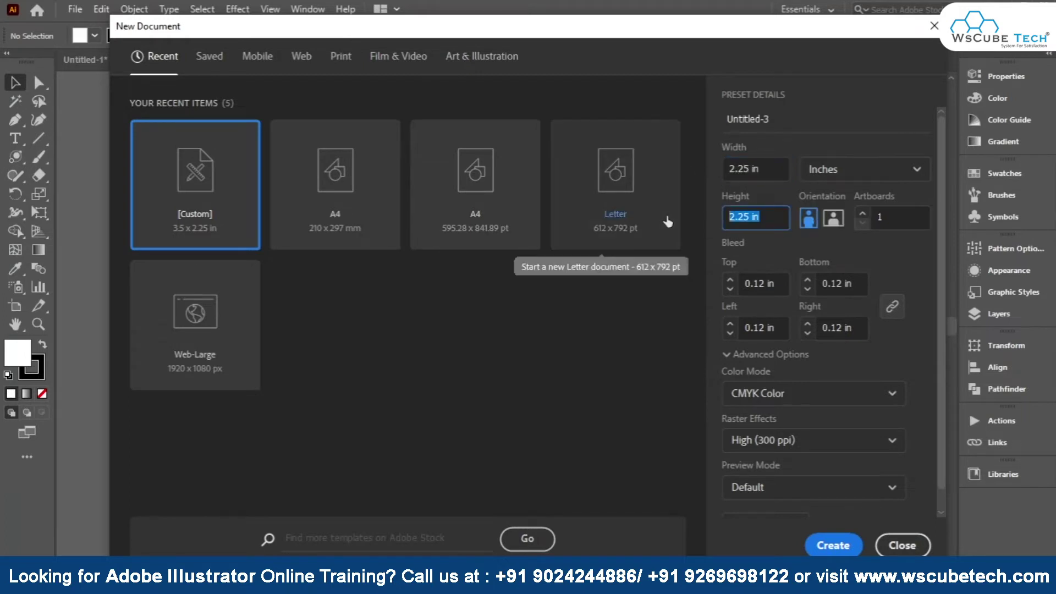
{"action": "type", "text": "3.50"}
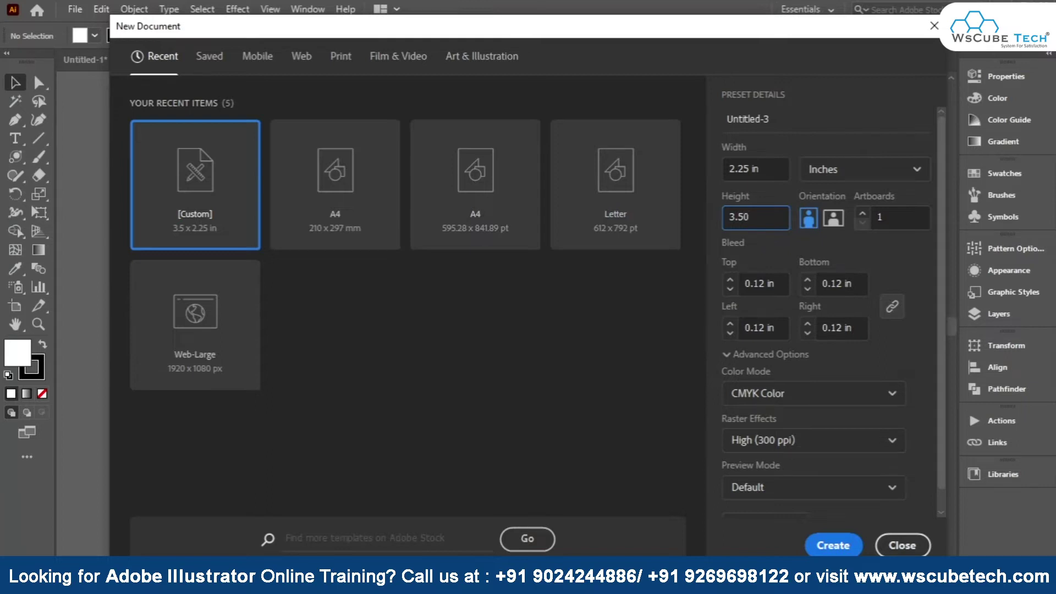
{"action": "left_click", "coordinate": [781, 284]}
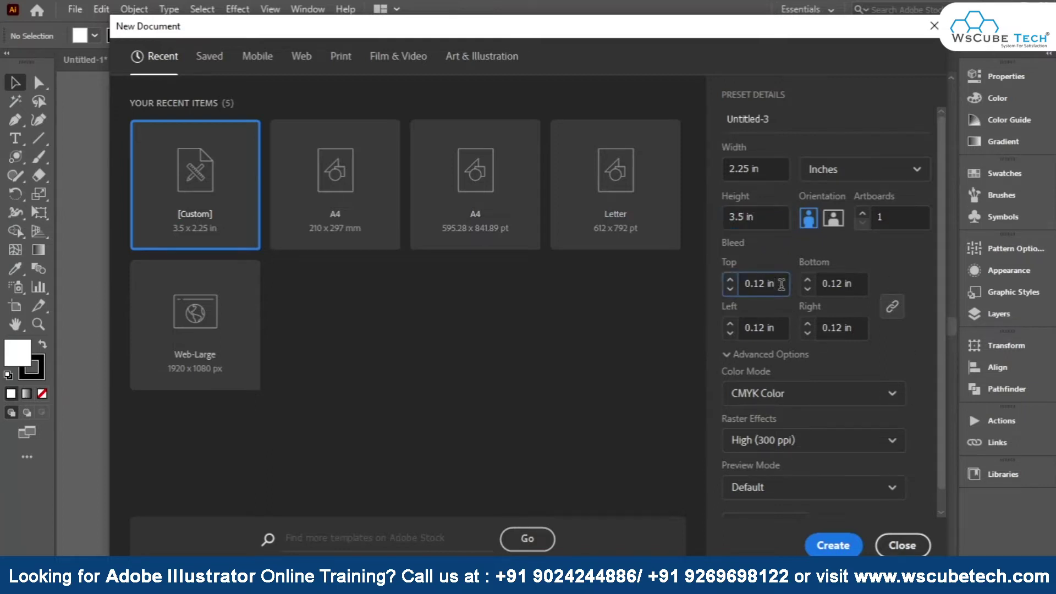
{"action": "left_click", "coordinate": [833, 545]}
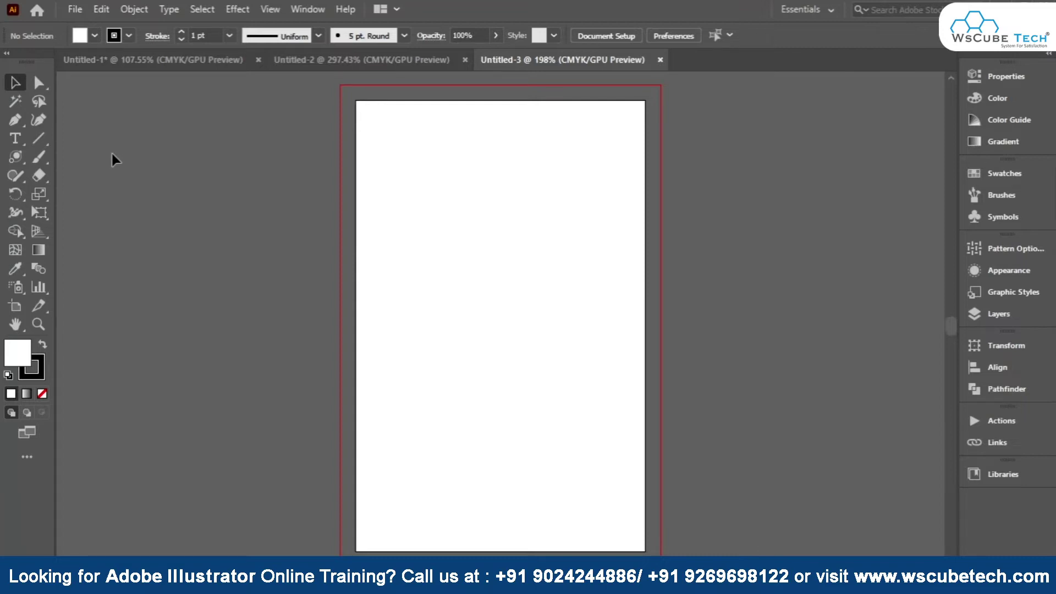
{"action": "left_click", "coordinate": [15, 138]}
Type the cardholder's name near the card top in 10 pt Times New Roman
{"action": "left_click", "coordinate": [476, 153]}
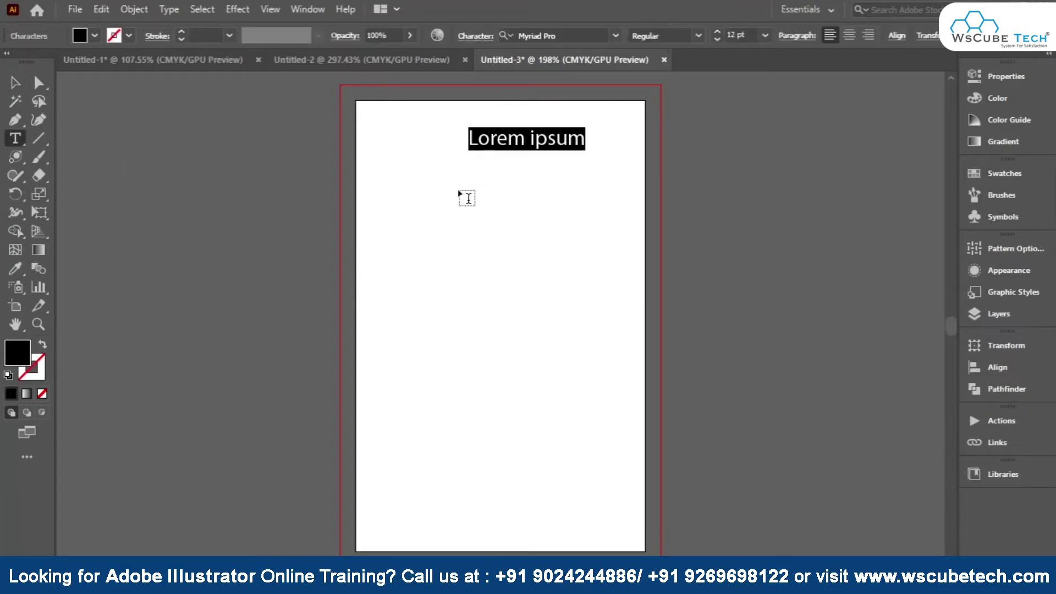
{"action": "left_click", "coordinate": [616, 35]}
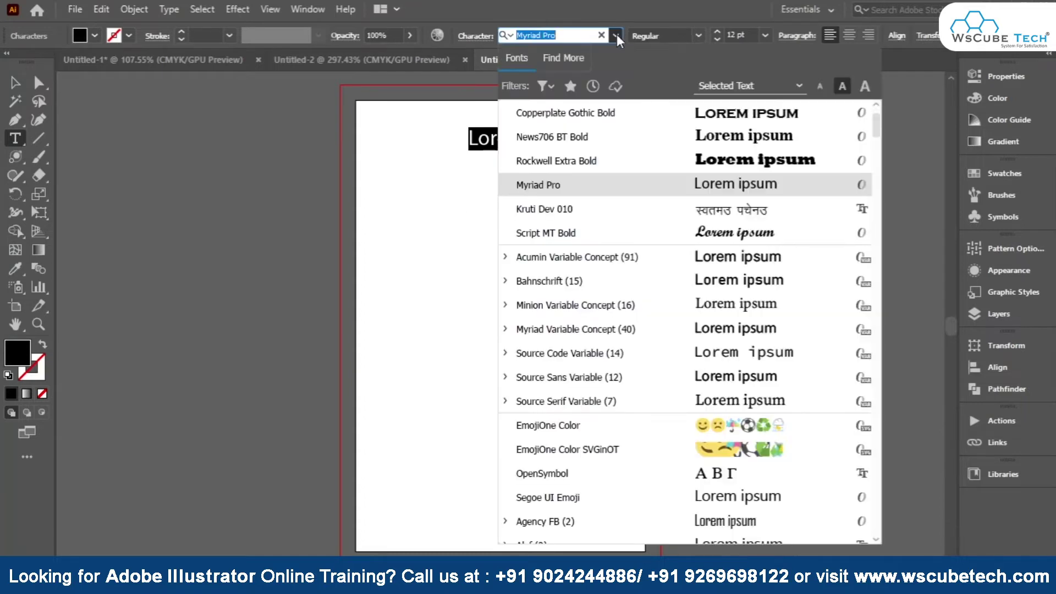
{"action": "type", "text": "time"}
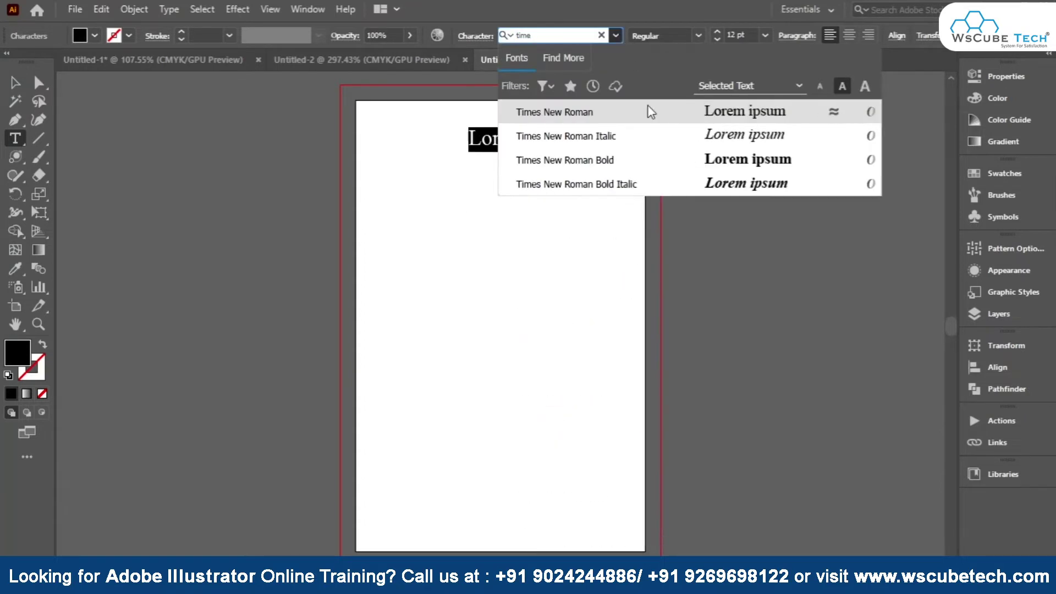
{"action": "left_click", "coordinate": [650, 111]}
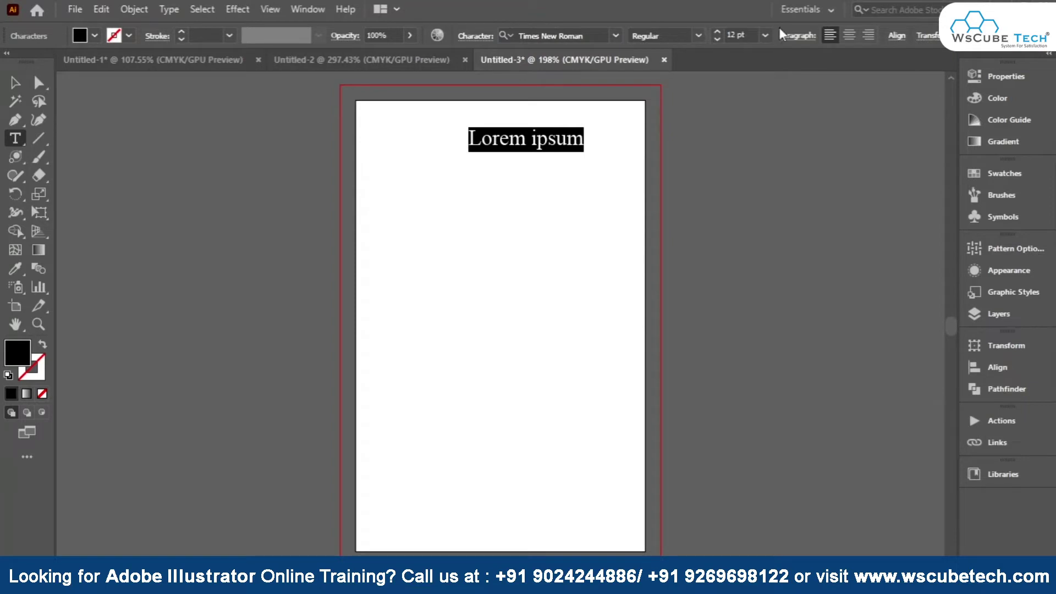
{"action": "left_click", "coordinate": [746, 35]}
{"action": "type", "text": "10"}
{"action": "key", "text": "Return"}
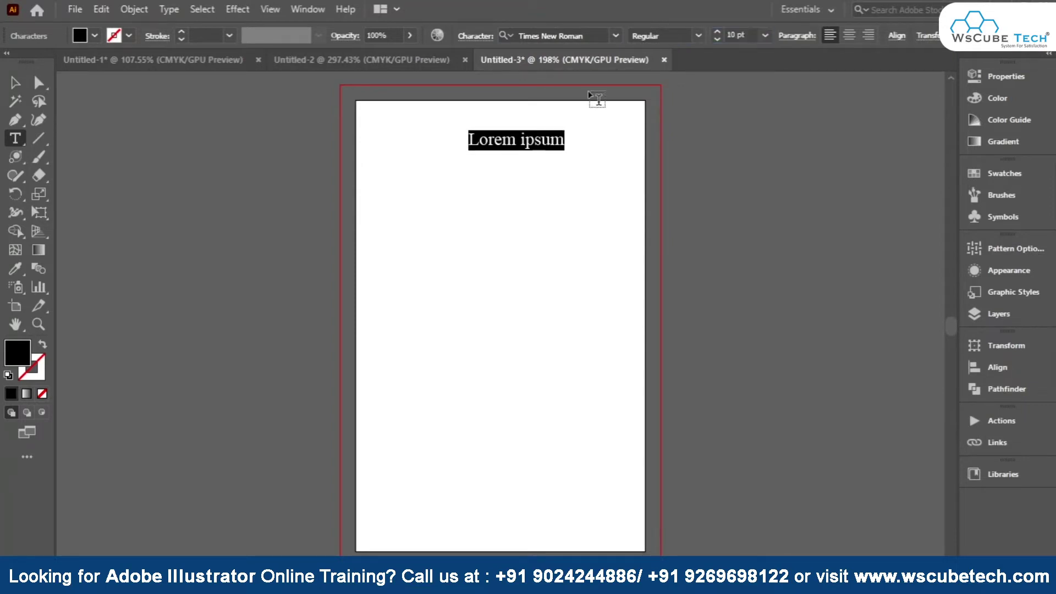
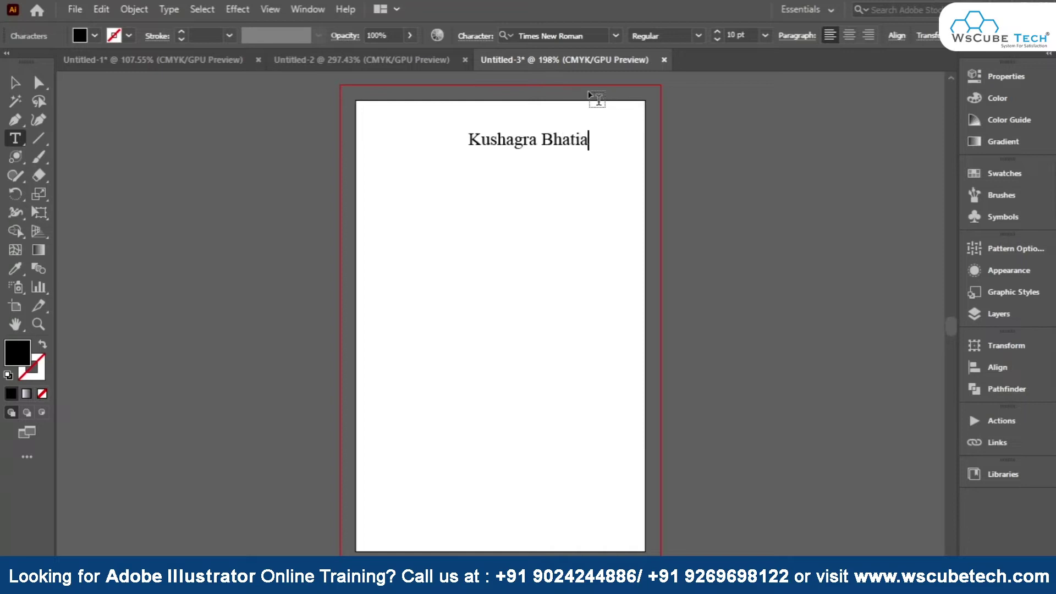
{"action": "key", "text": "Escape"}
Move the name to the card's top-right edge and make it Italic
{"action": "left_click", "coordinate": [16, 83]}
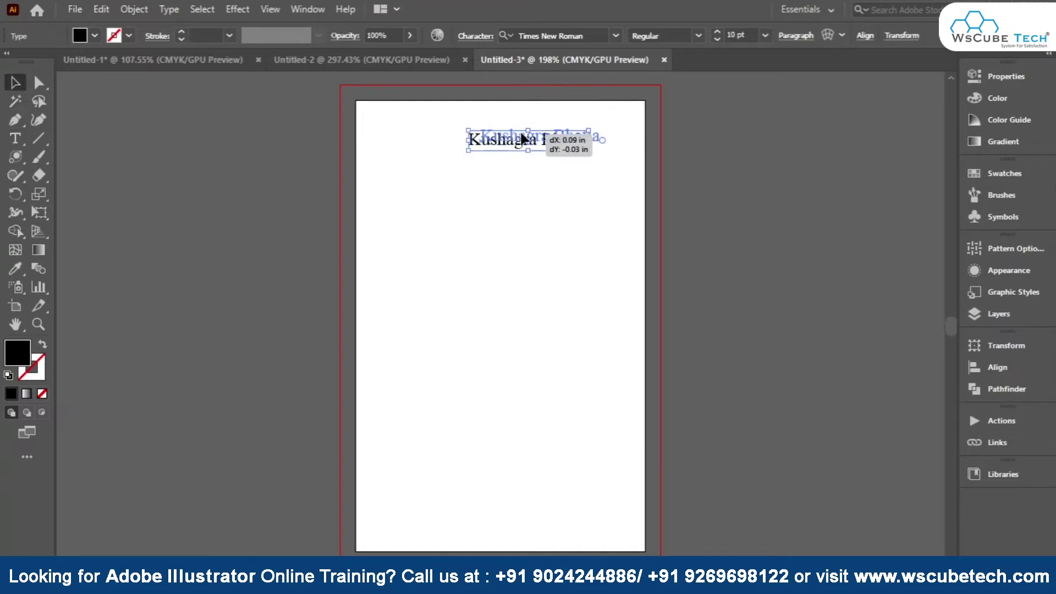
{"action": "left_click_drag", "start_coordinate": [513, 142], "coordinate": [552, 115]}
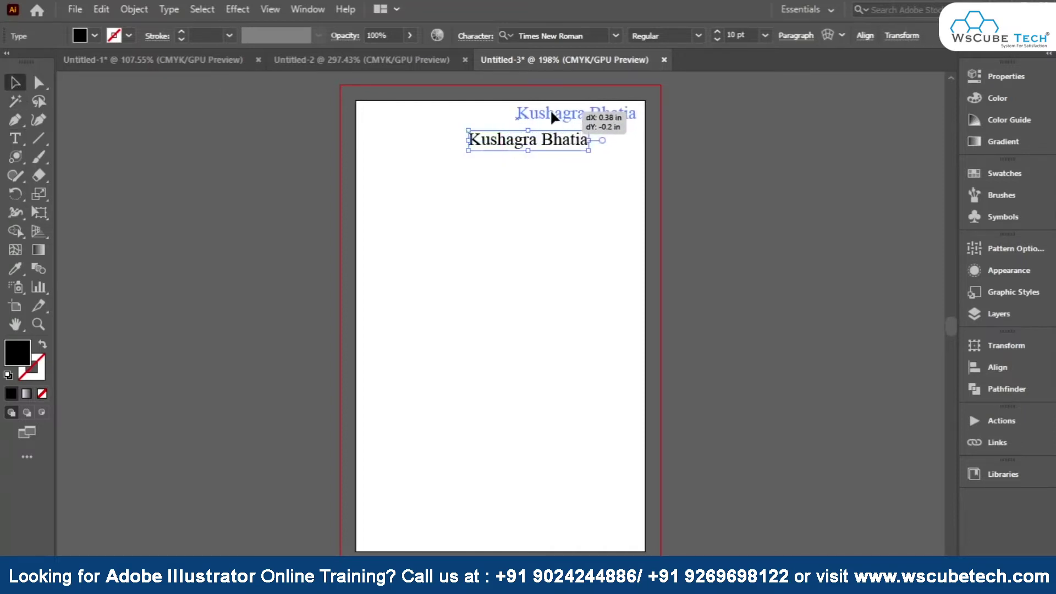
{"action": "left_click_drag", "start_coordinate": [552, 115], "coordinate": [553, 107]}
{"action": "key", "text": "shift+Down"}
{"action": "key", "text": "shift+Down"}
{"action": "key", "text": "shift+Down"}
{"action": "left_click_drag", "start_coordinate": [560, 181], "coordinate": [560, 121]}
{"action": "left_click", "coordinate": [699, 35]}
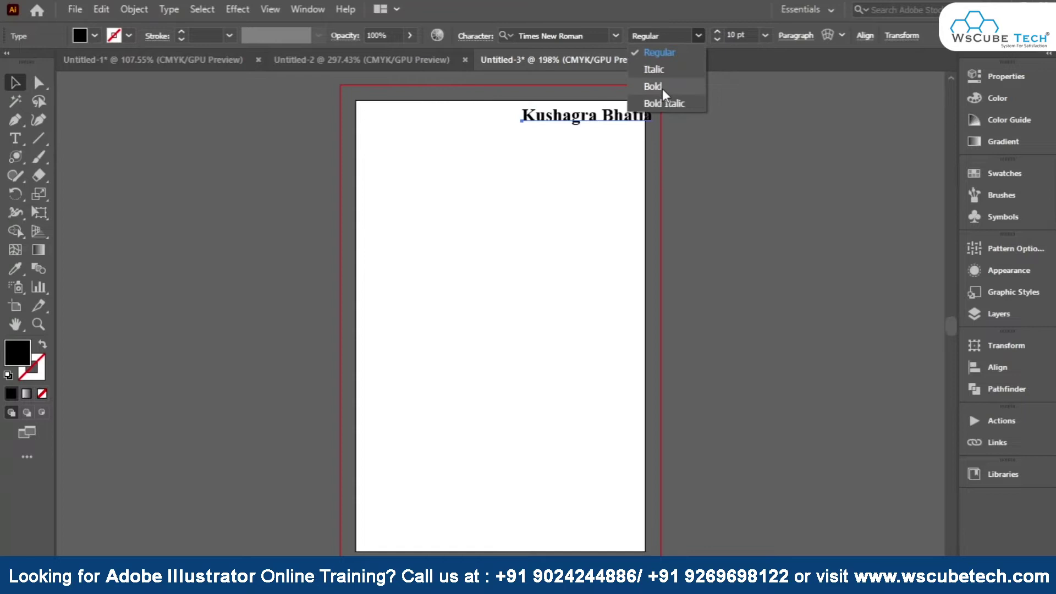
{"action": "left_click", "coordinate": [664, 69]}
{"action": "left_click_drag", "start_coordinate": [638, 117], "coordinate": [634, 119]}
{"action": "left_click", "coordinate": [725, 163]}
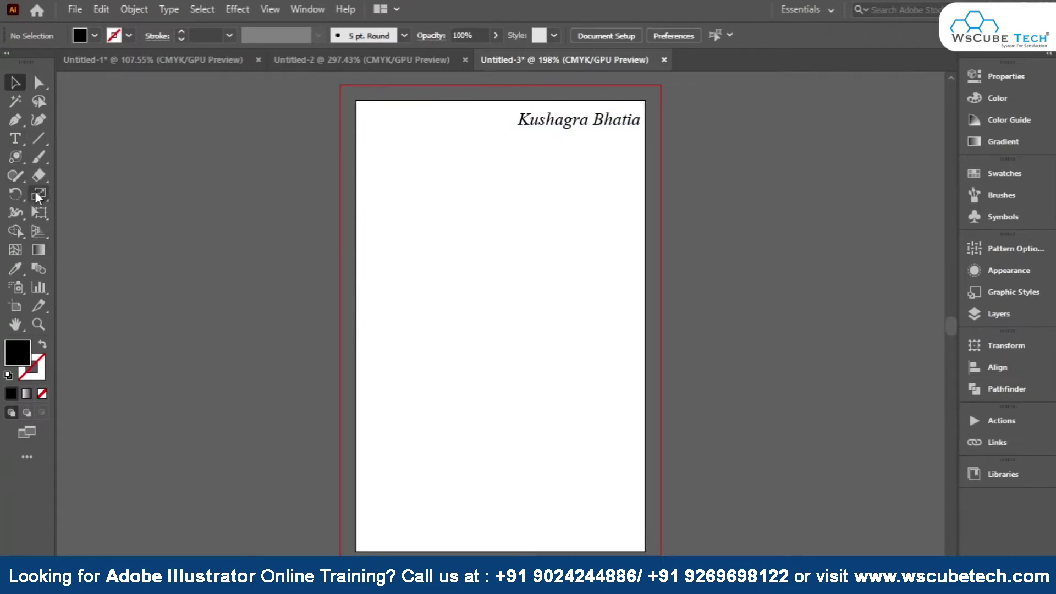
Draw a roughly 0.9 in unfilled outline square below the name and nudge it up
{"action": "left_click_drag", "start_coordinate": [17, 154], "coordinate": [66, 156]}
{"action": "left_click_drag", "start_coordinate": [447, 174], "coordinate": [537, 293]}
{"action": "key", "text": "v"}
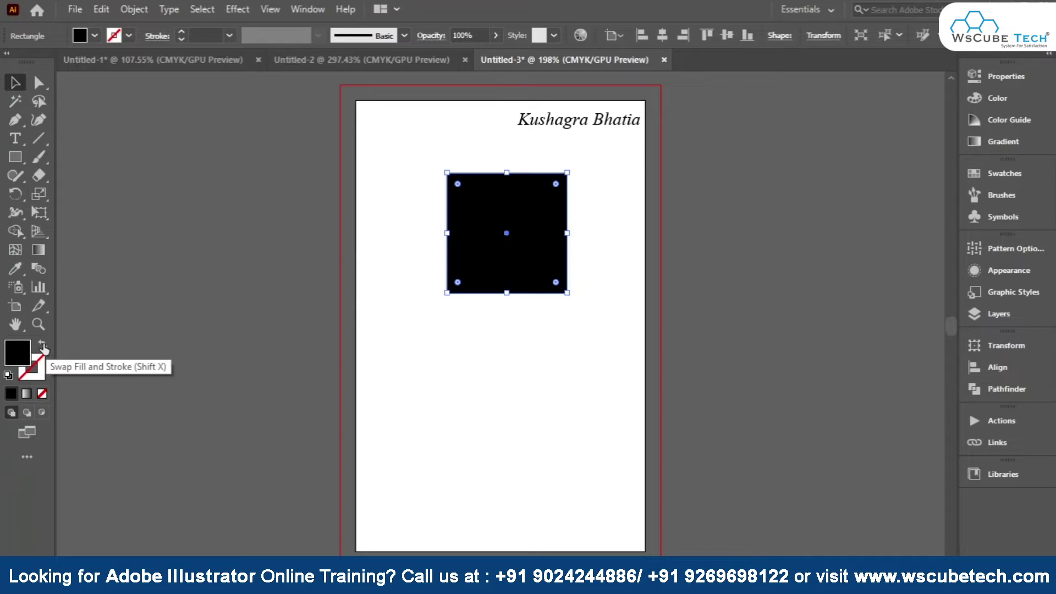
{"action": "left_click", "coordinate": [44, 346]}
{"action": "left_click_drag", "start_coordinate": [446, 211], "coordinate": [445, 194]}
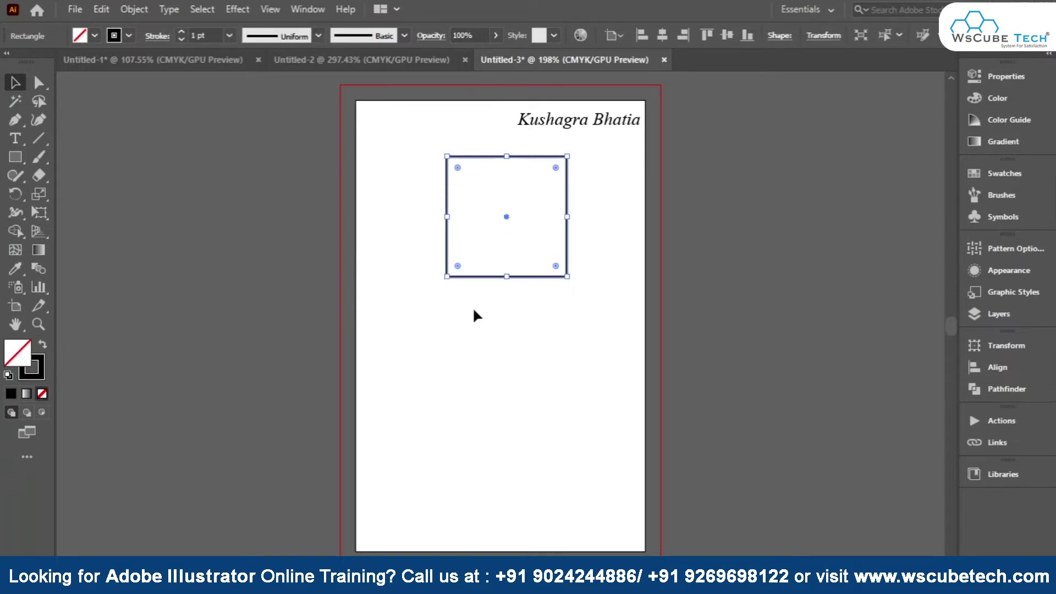
{"action": "left_click", "coordinate": [477, 311]}
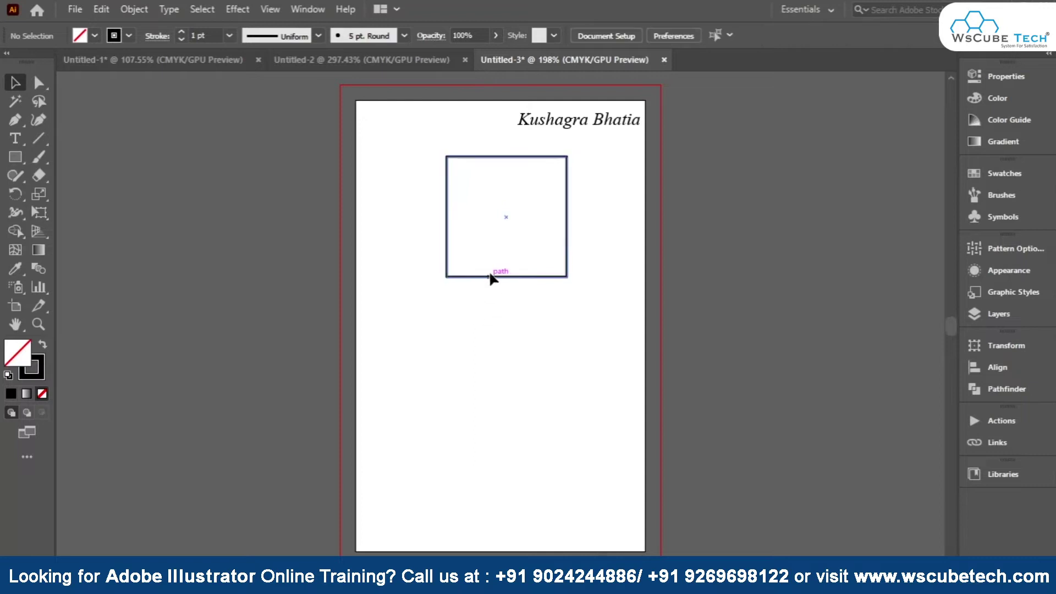
{"action": "left_click", "coordinate": [13, 141]}
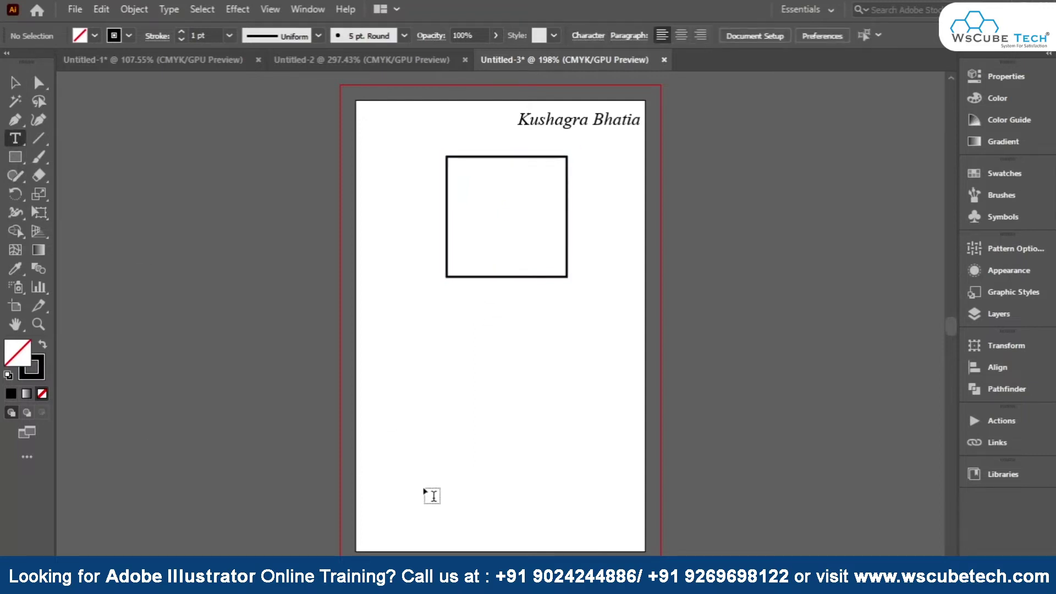
Type 'WS Cubetech' below the square, centre-aligned at 21 pt
{"action": "left_click", "coordinate": [434, 340]}
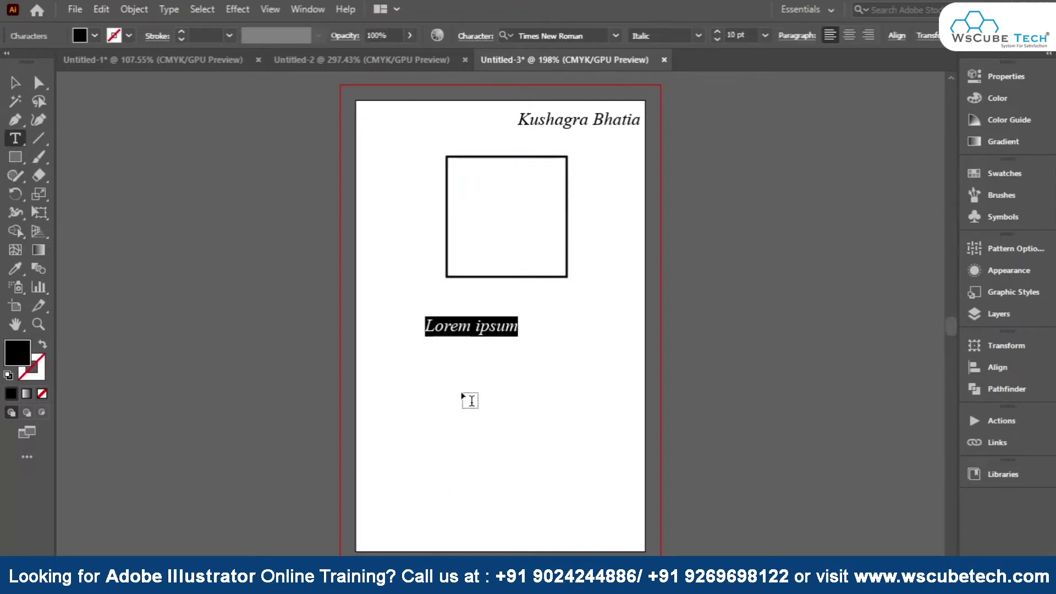
{"action": "type", "text": "WS "}
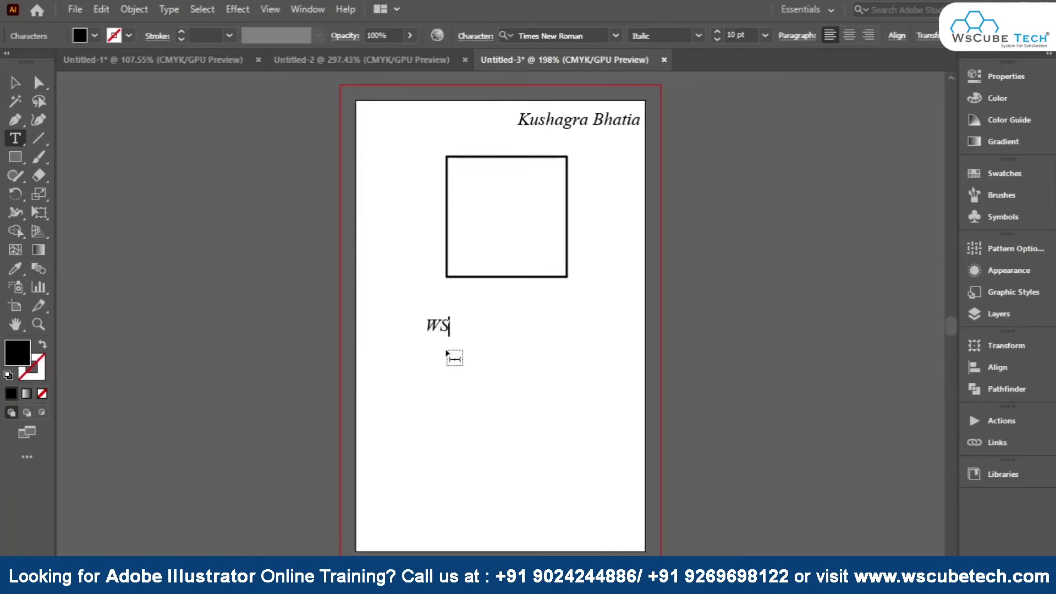
{"action": "type", "text": "Cubetech"}
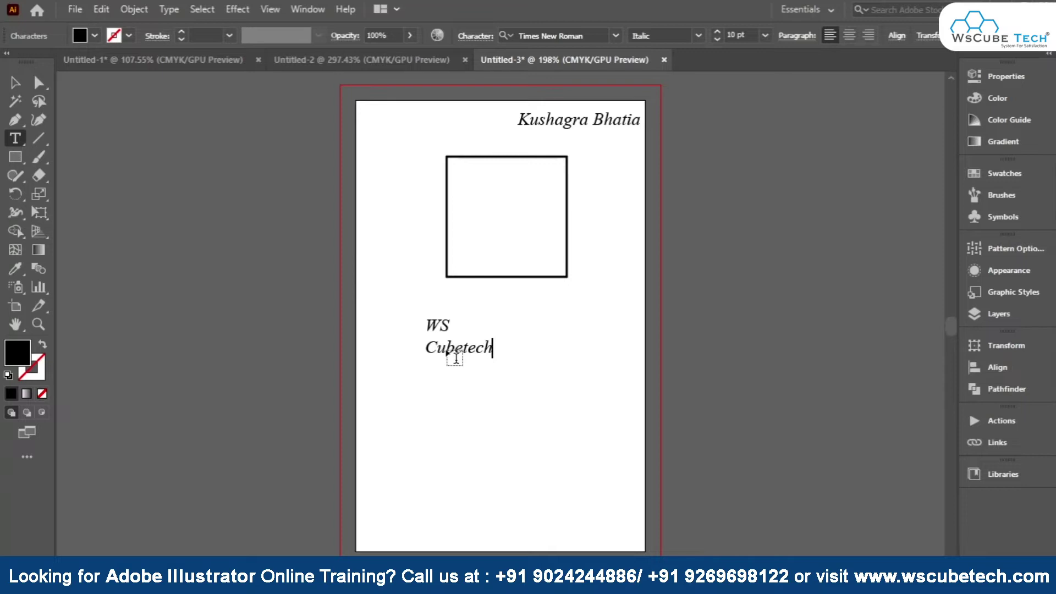
{"action": "key", "text": "ctrl+a"}
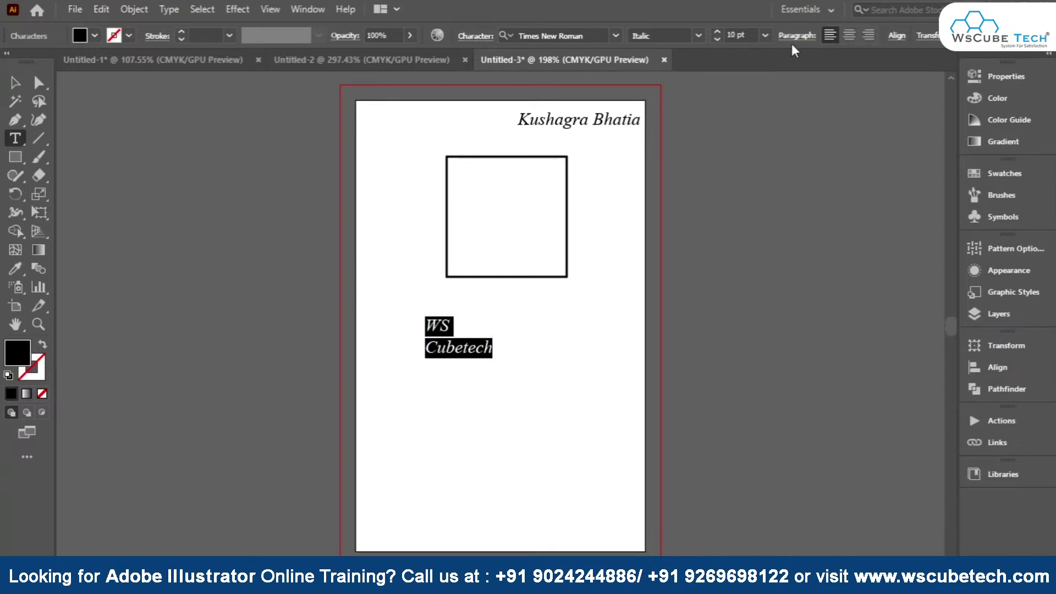
{"action": "left_click", "coordinate": [849, 35]}
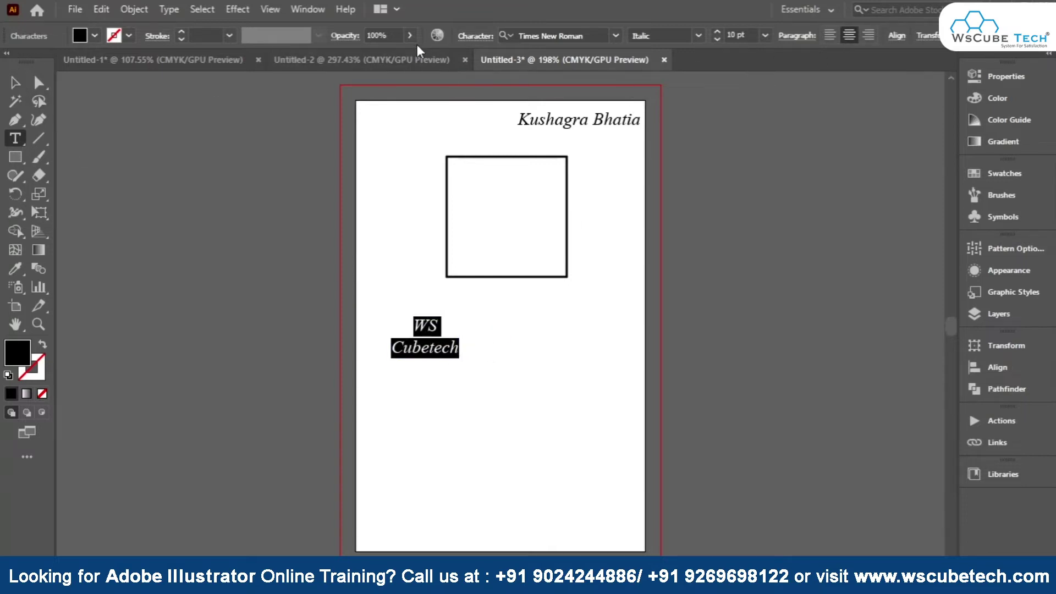
{"action": "left_click", "coordinate": [717, 30]}
{"action": "left_click", "coordinate": [717, 31]}
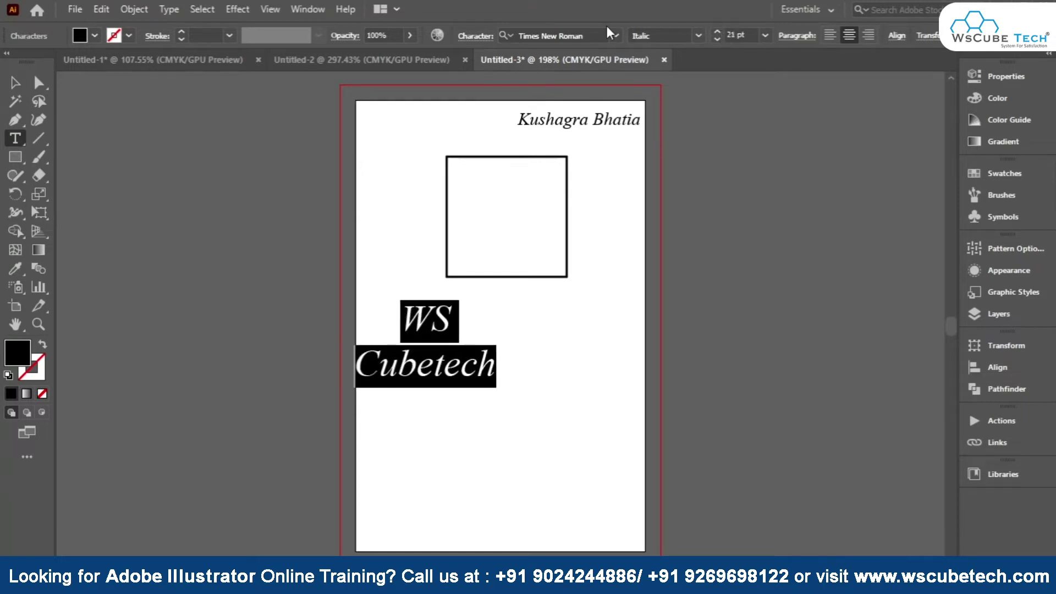
Set the WS Cubetech lettering in Cooper Black
{"action": "left_click", "coordinate": [615, 34]}
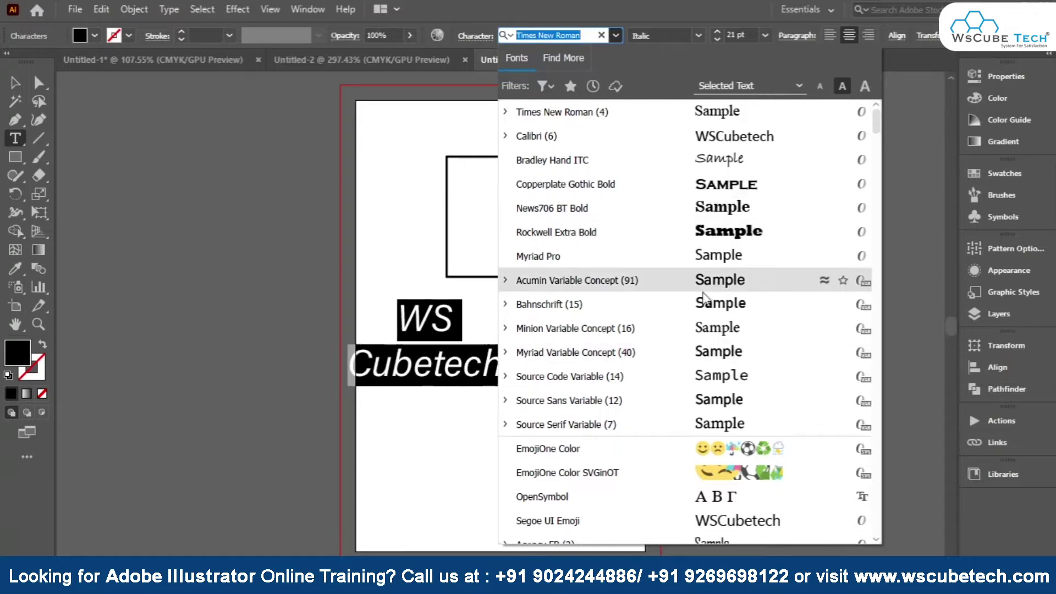
{"action": "scroll", "coordinate": [699, 413], "scroll_direction": "down", "scroll_amount": 5}
{"action": "scroll", "coordinate": [691, 417], "scroll_direction": "down", "scroll_amount": 5}
{"action": "scroll", "coordinate": [685, 401], "scroll_direction": "down", "scroll_amount": 5}
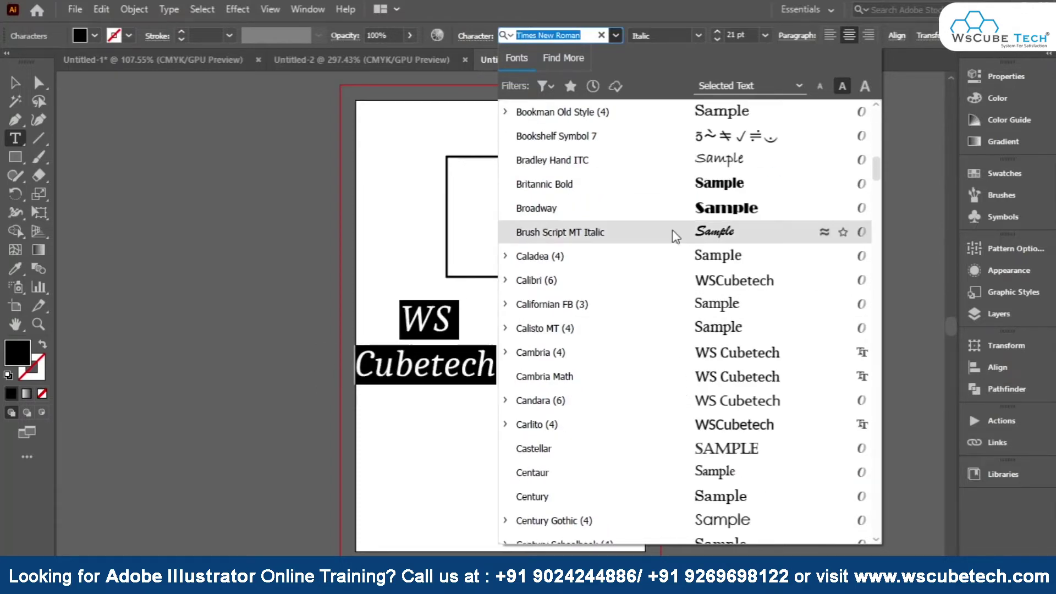
{"action": "scroll", "coordinate": [701, 426], "scroll_direction": "down", "scroll_amount": 2}
{"action": "scroll", "coordinate": [696, 412], "scroll_direction": "down", "scroll_amount": 4}
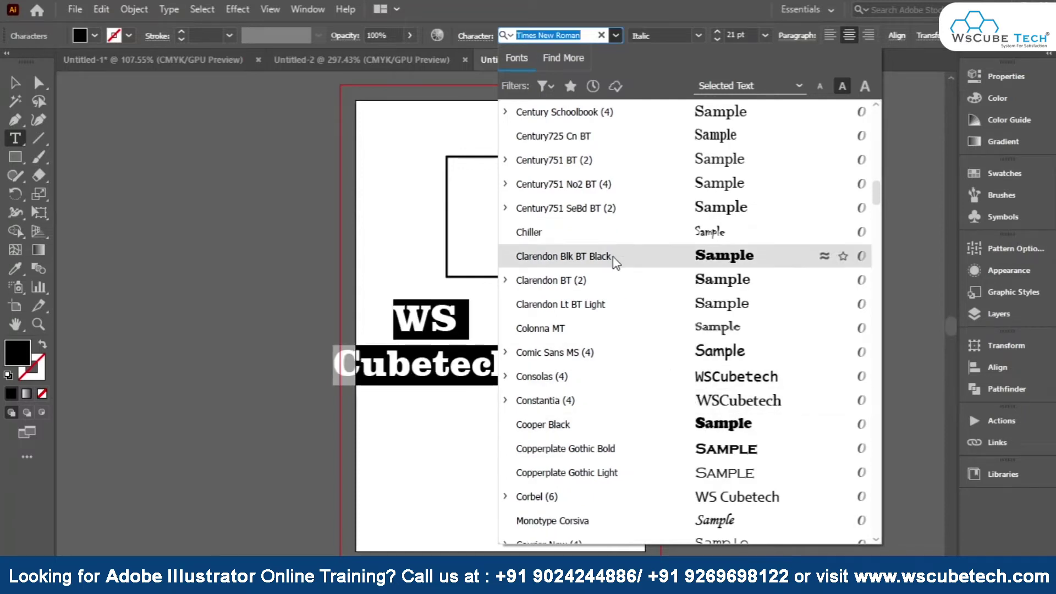
{"action": "scroll", "coordinate": [678, 423], "scroll_direction": "down", "scroll_amount": 3}
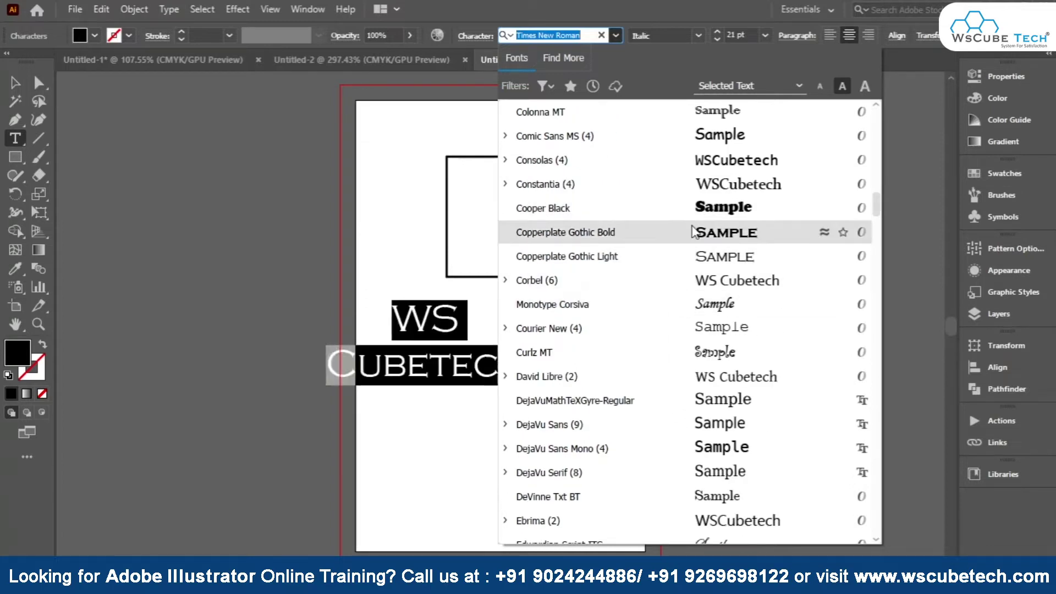
{"action": "left_click", "coordinate": [693, 207]}
Centre the lettering under the square and centre both on the artboard
{"action": "left_click", "coordinate": [15, 84]}
{"action": "left_click_drag", "start_coordinate": [413, 330], "coordinate": [495, 330]}
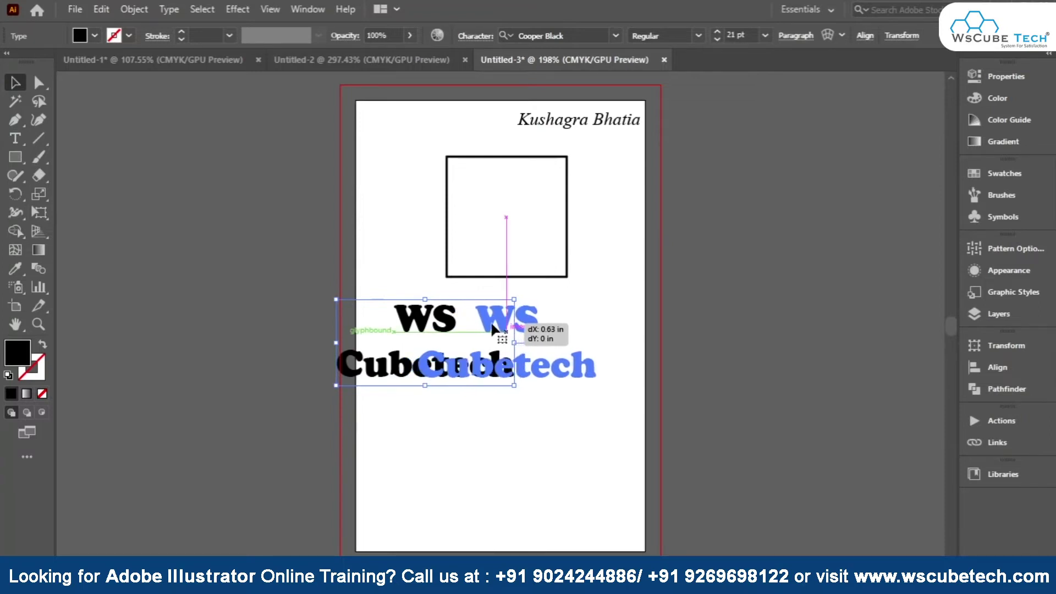
{"action": "left_click_drag", "start_coordinate": [493, 328], "coordinate": [494, 330]}
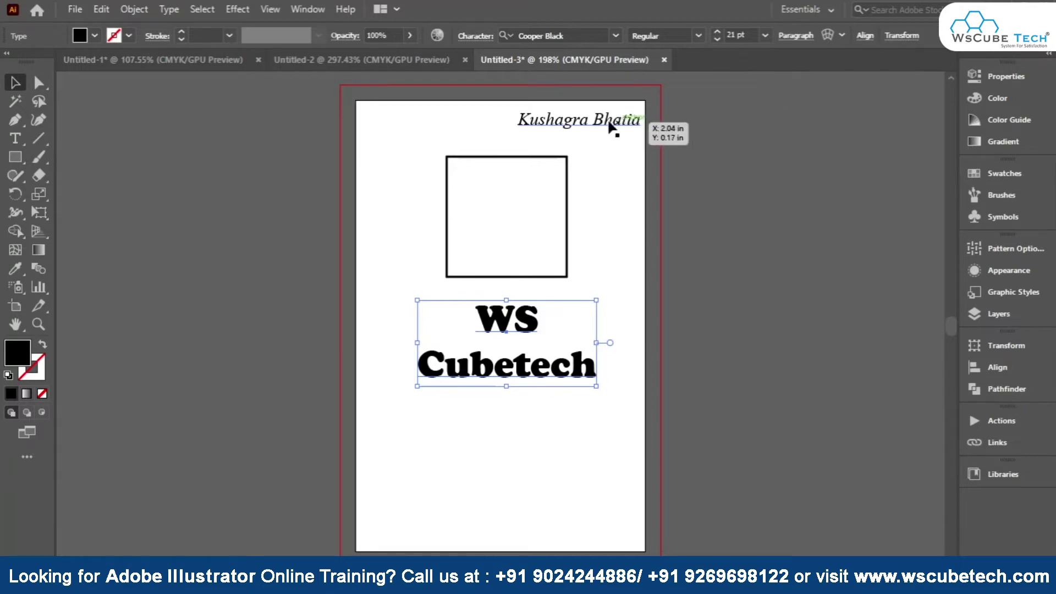
{"action": "left_click", "coordinate": [462, 158], "text": "shift"}
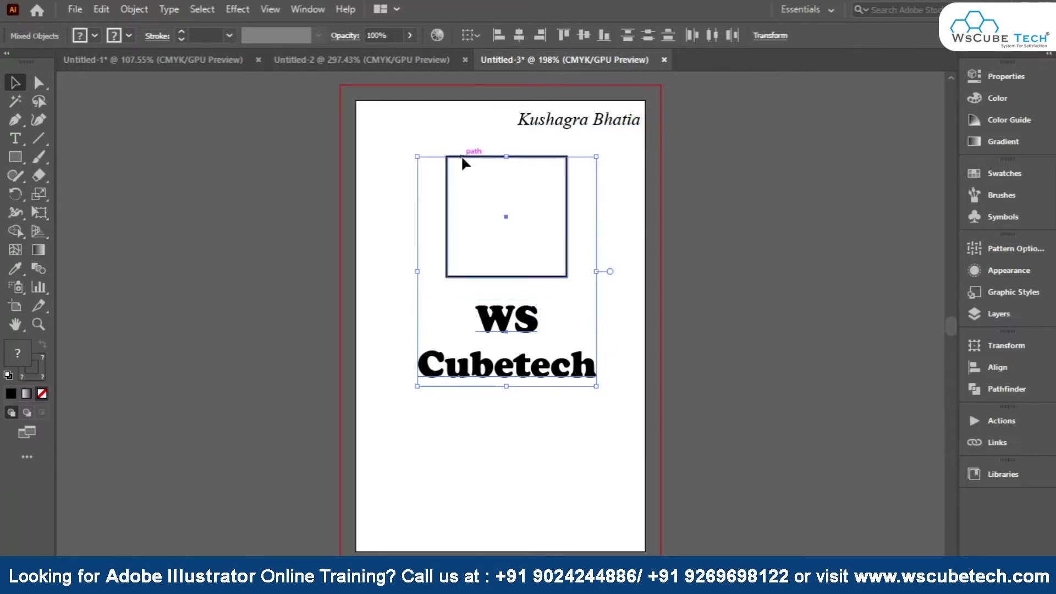
{"action": "left_click", "coordinate": [520, 37]}
{"action": "left_click", "coordinate": [475, 35]}
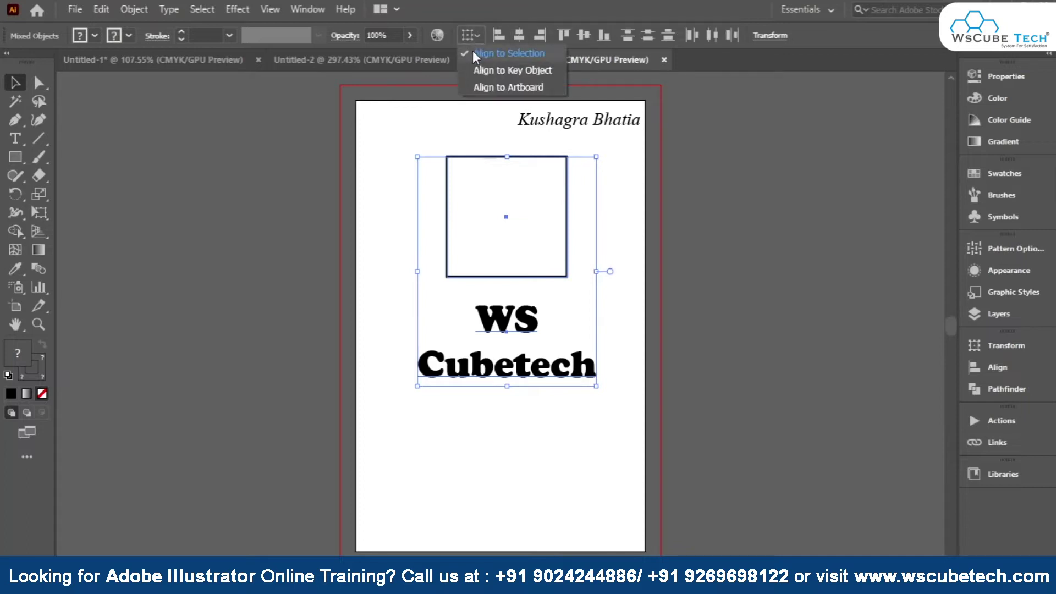
{"action": "left_click", "coordinate": [481, 87]}
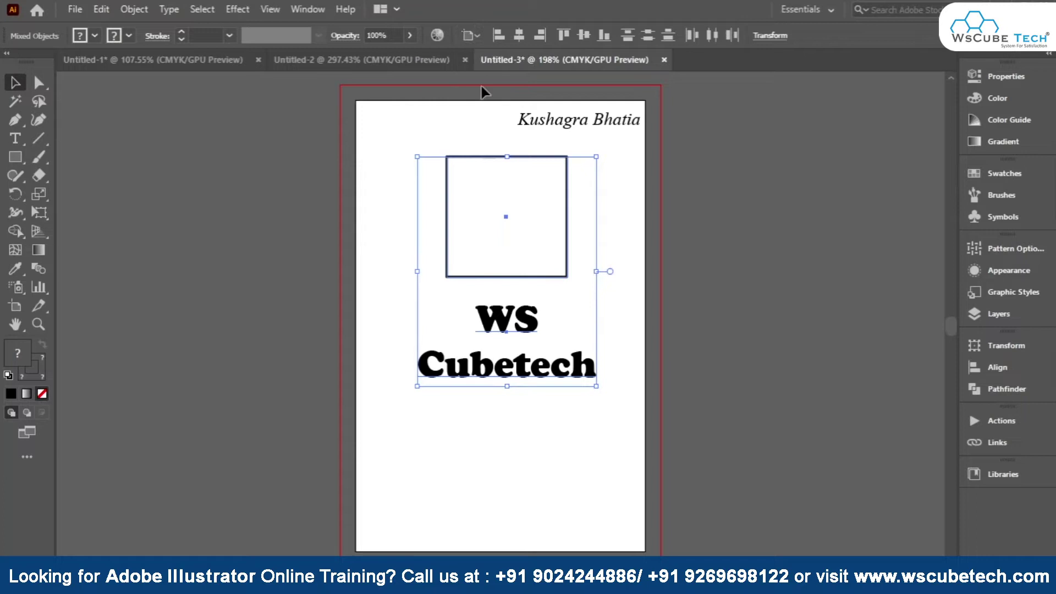
{"action": "left_click", "coordinate": [519, 37]}
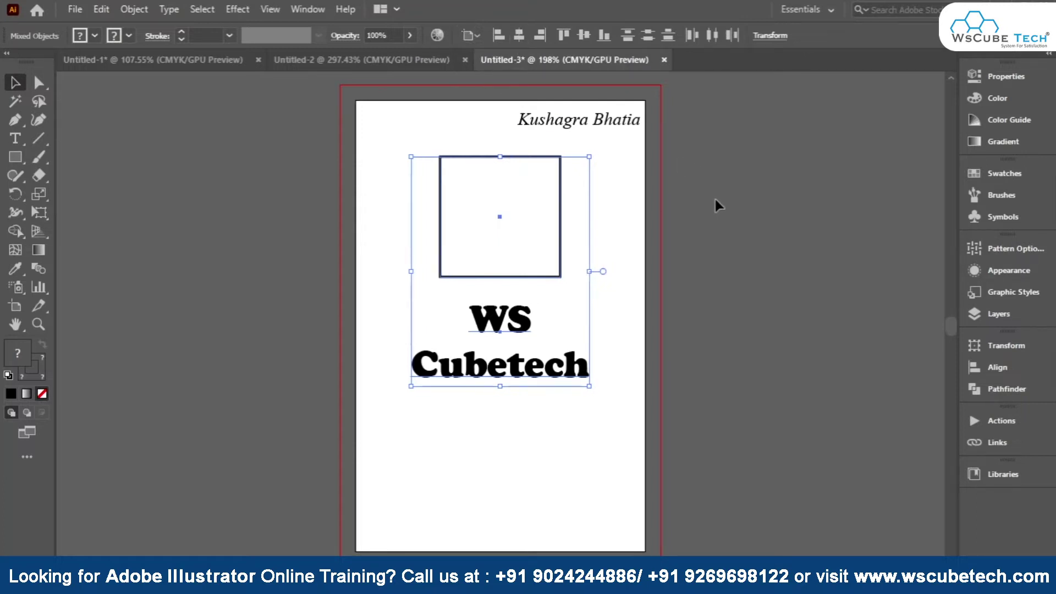
{"action": "left_click", "coordinate": [739, 301]}
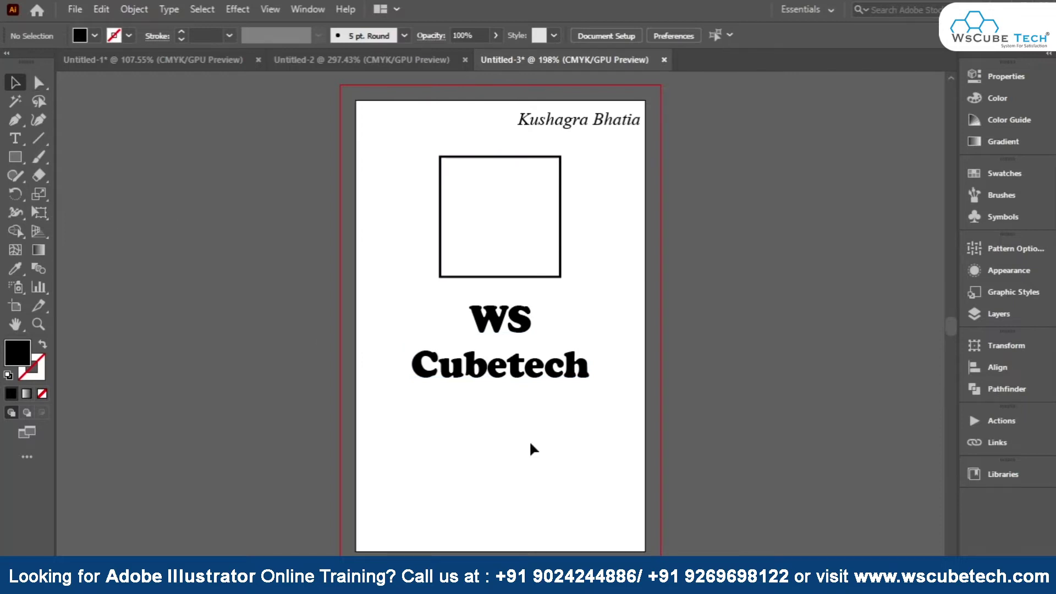
Split 'Cubetech' into its own text object placed just below 'WS'
{"action": "left_click", "coordinate": [14, 138]}
{"action": "left_click", "coordinate": [530, 320]}
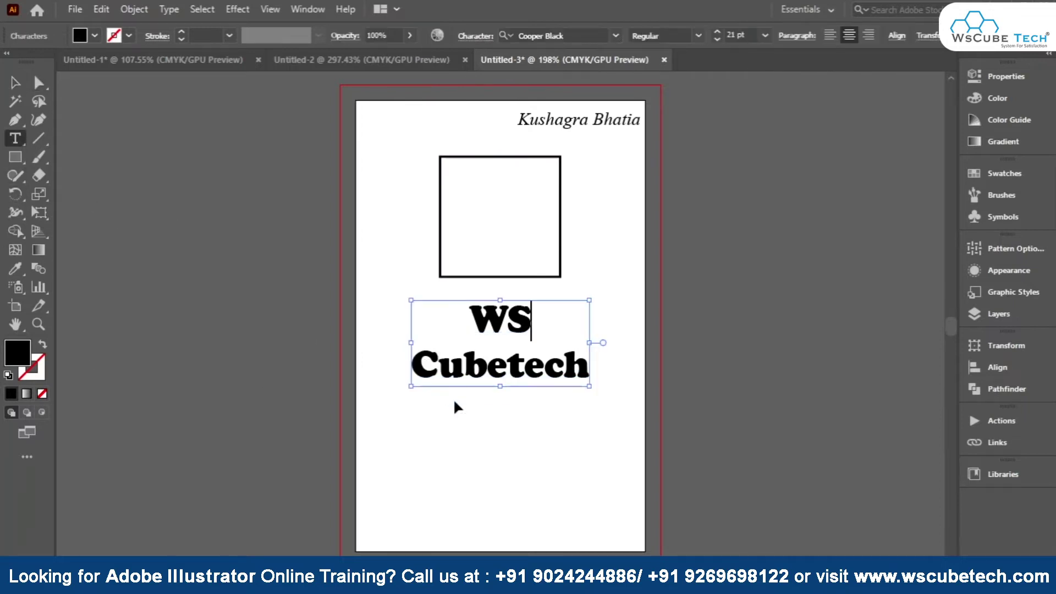
{"action": "key", "text": "Right"}
{"action": "key", "text": "shift+End"}
{"action": "key", "text": "ctrl+c"}
{"action": "key", "text": "BackSpace"}
{"action": "key", "text": "BackSpace"}
{"action": "left_click", "coordinate": [433, 387], "text": "ctrl"}
{"action": "key", "text": "ctrl+v"}
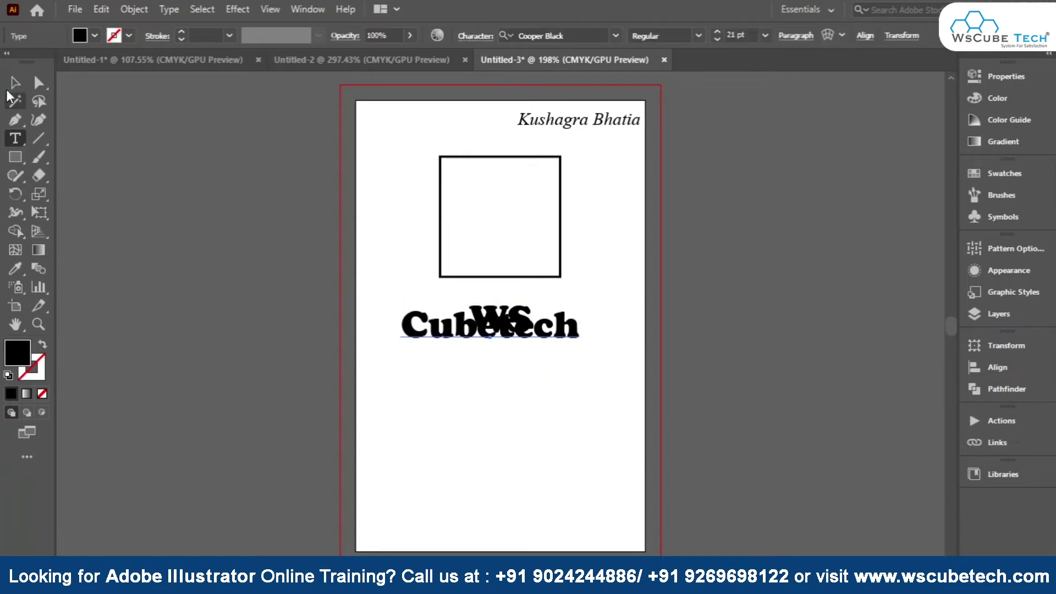
{"action": "left_click", "coordinate": [15, 83]}
{"action": "left_click_drag", "start_coordinate": [417, 332], "coordinate": [430, 364]}
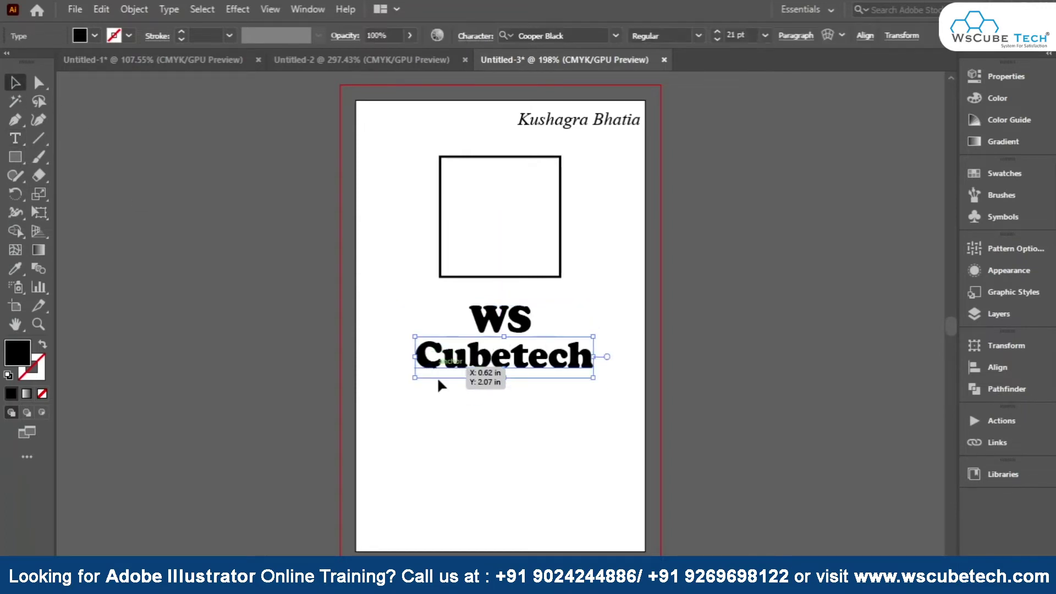
{"action": "left_click_drag", "start_coordinate": [430, 364], "coordinate": [495, 360]}
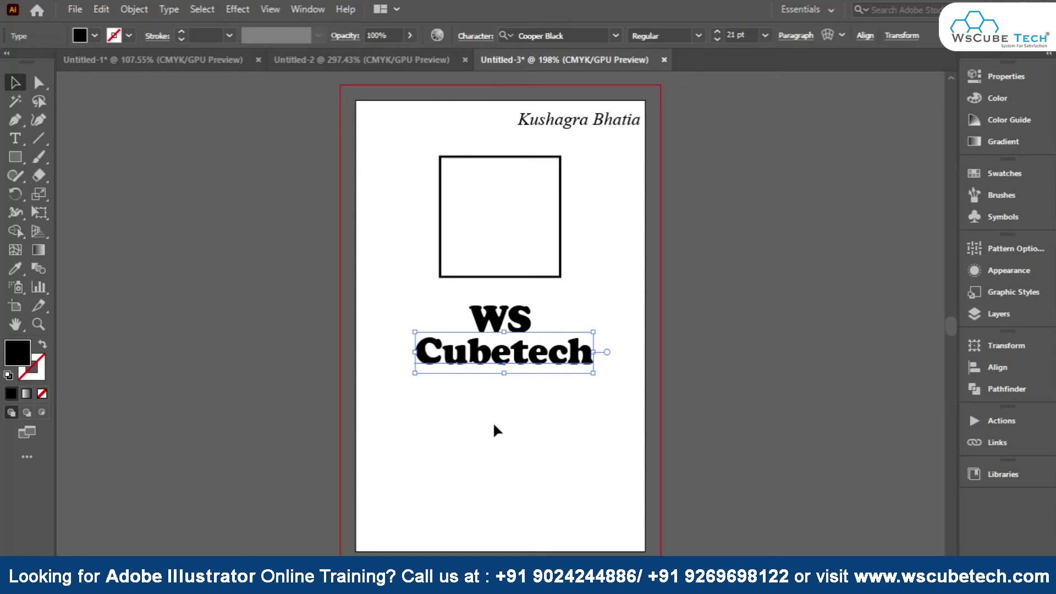
{"action": "left_click", "coordinate": [492, 421]}
Centre 'WS' and 'Cubetech' horizontally on each other
{"action": "left_click", "coordinate": [493, 319]}
{"action": "left_click", "coordinate": [495, 365], "text": "shift"}
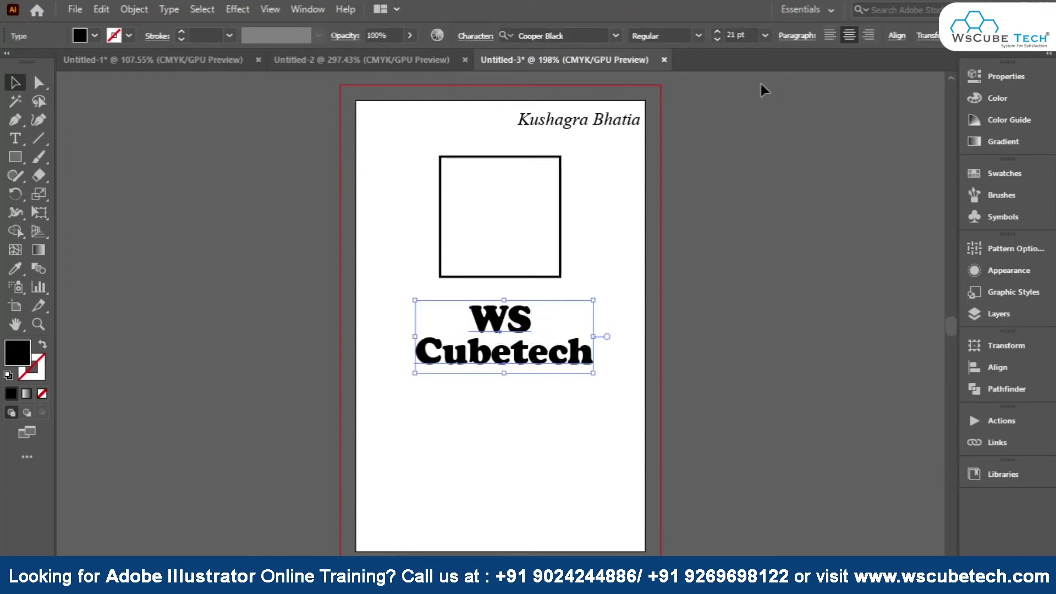
{"action": "left_click", "coordinate": [896, 37]}
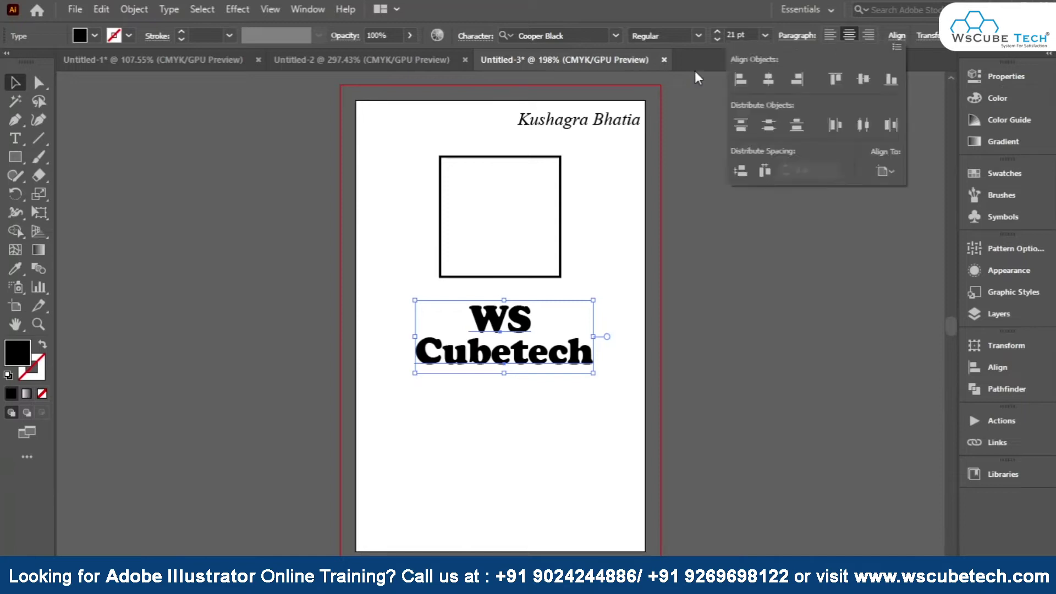
{"action": "left_click", "coordinate": [771, 80]}
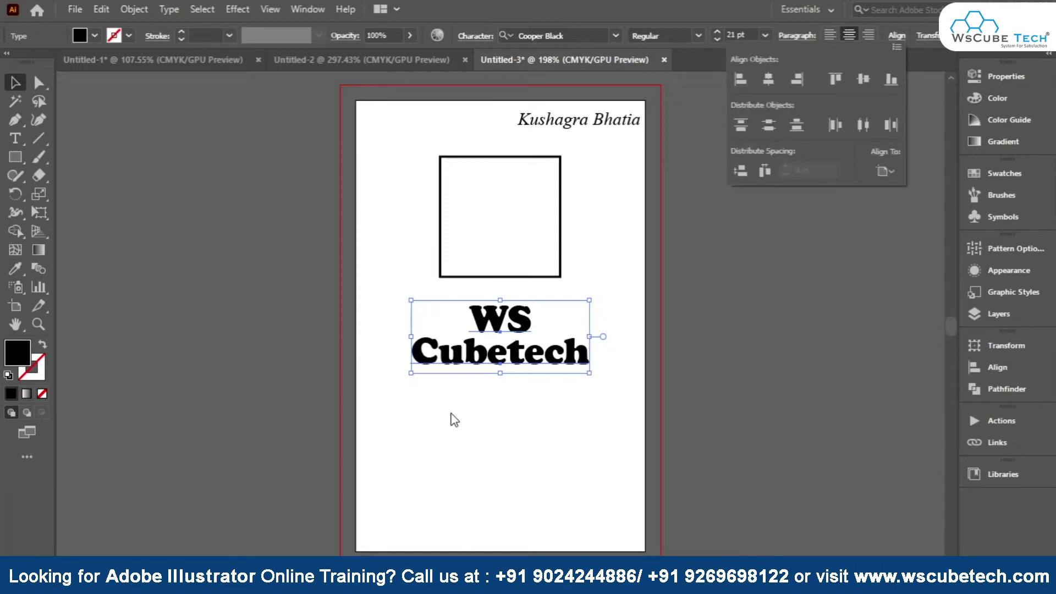
{"action": "left_click", "coordinate": [273, 286]}
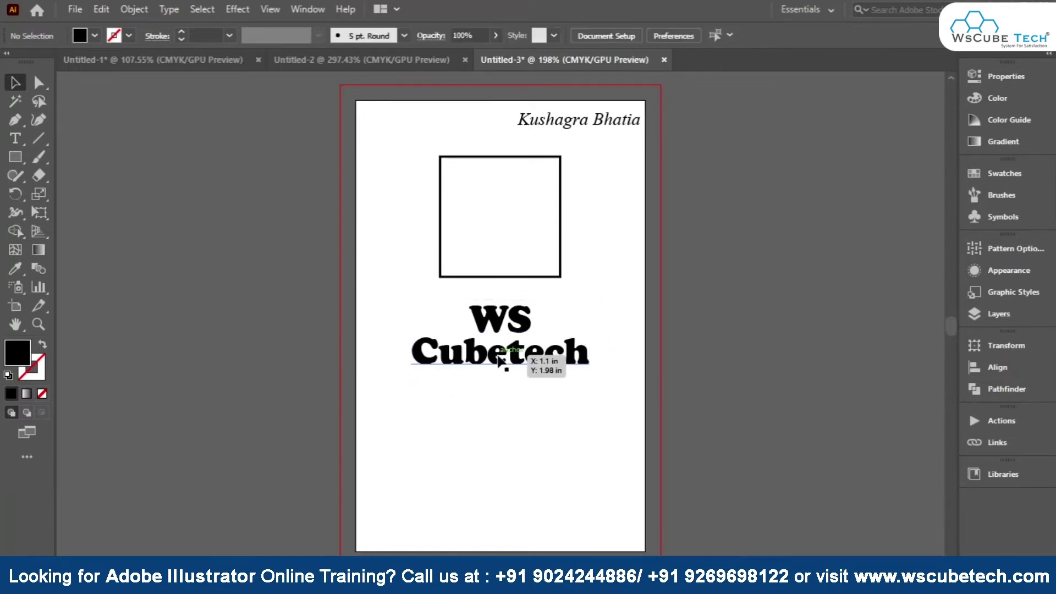
Enlarge 'WS', drop 'Cubetech' beneath it, and move the lettering near the card bottom
{"action": "left_click", "coordinate": [485, 318]}
{"action": "left_click_drag", "start_coordinate": [468, 300], "coordinate": [446, 274]}
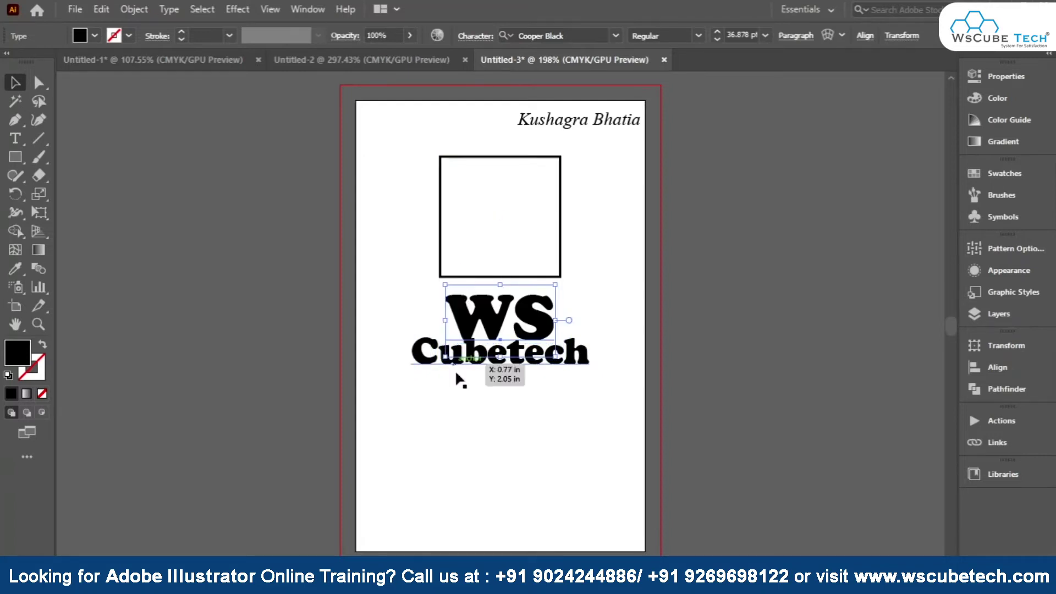
{"action": "left_click_drag", "start_coordinate": [427, 365], "coordinate": [426, 377]}
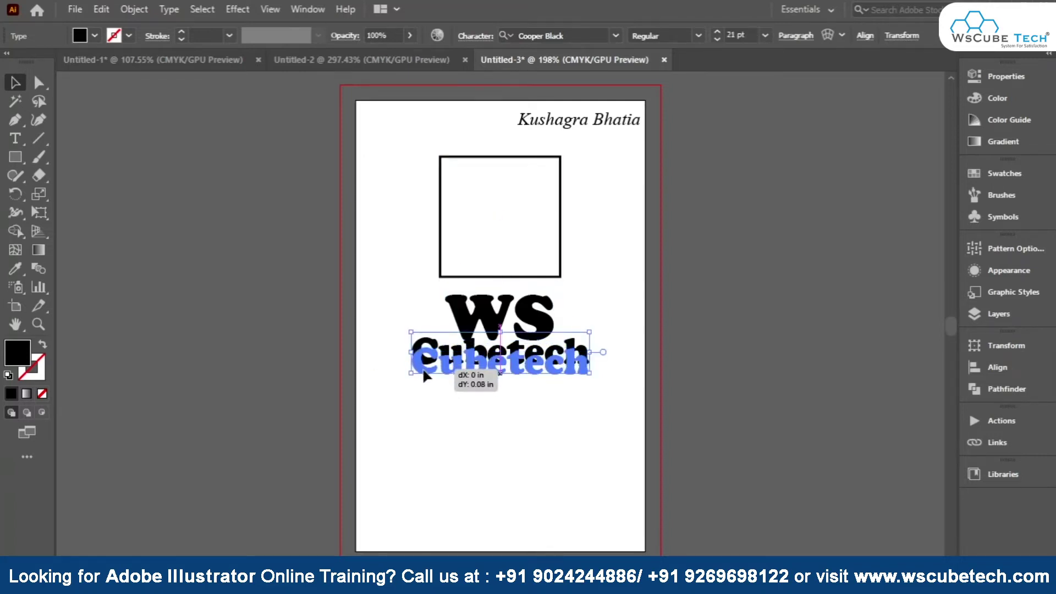
{"action": "left_click", "coordinate": [750, 383]}
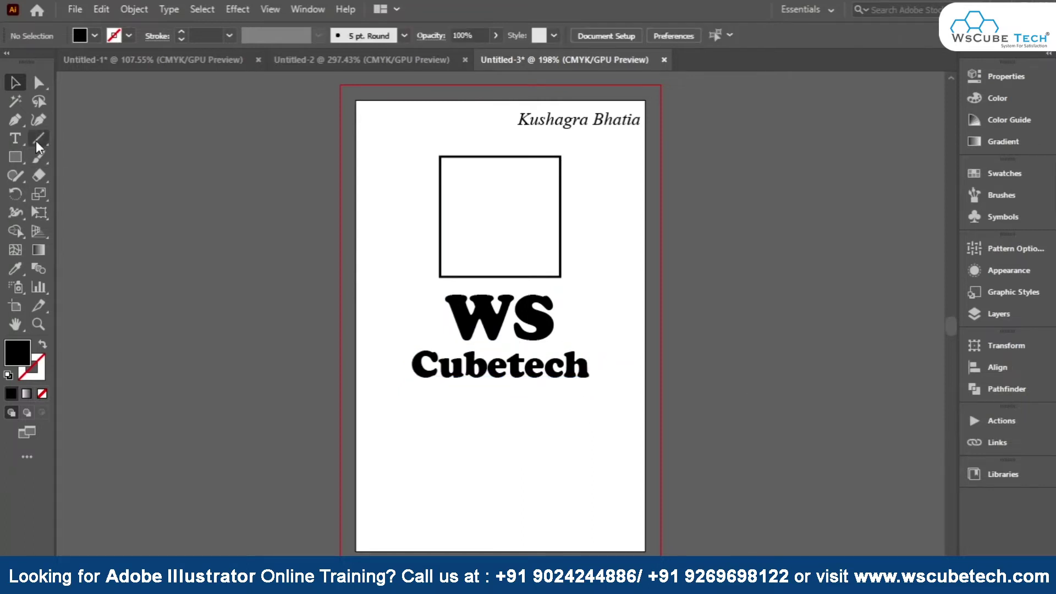
{"action": "left_click", "coordinate": [511, 330]}
{"action": "left_click", "coordinate": [539, 369], "text": "shift"}
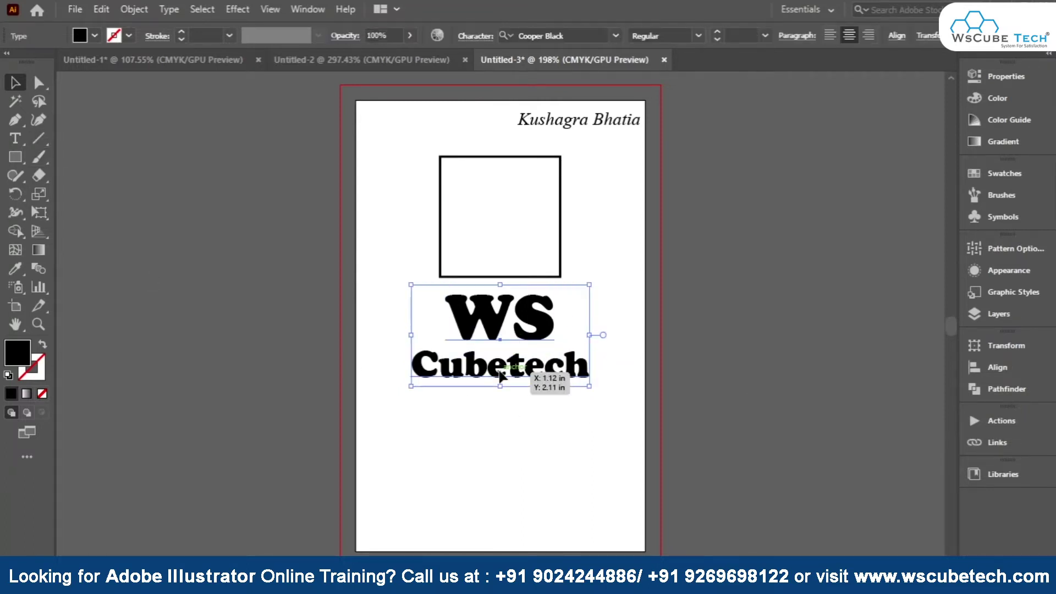
{"action": "left_click_drag", "start_coordinate": [496, 375], "coordinate": [497, 472]}
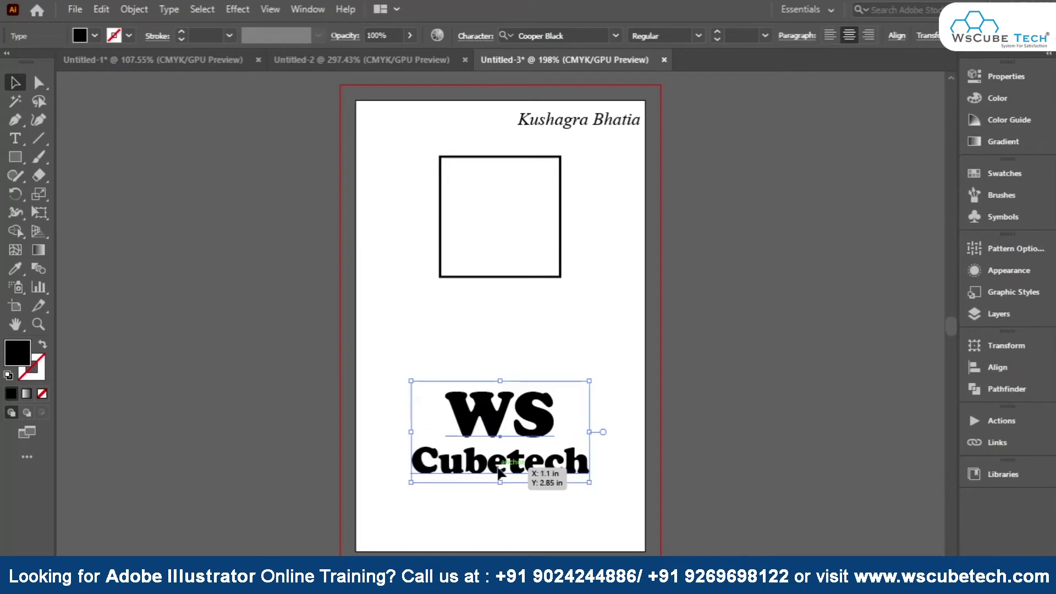
{"action": "left_click", "coordinate": [278, 273]}
{"action": "left_click", "coordinate": [16, 157]}
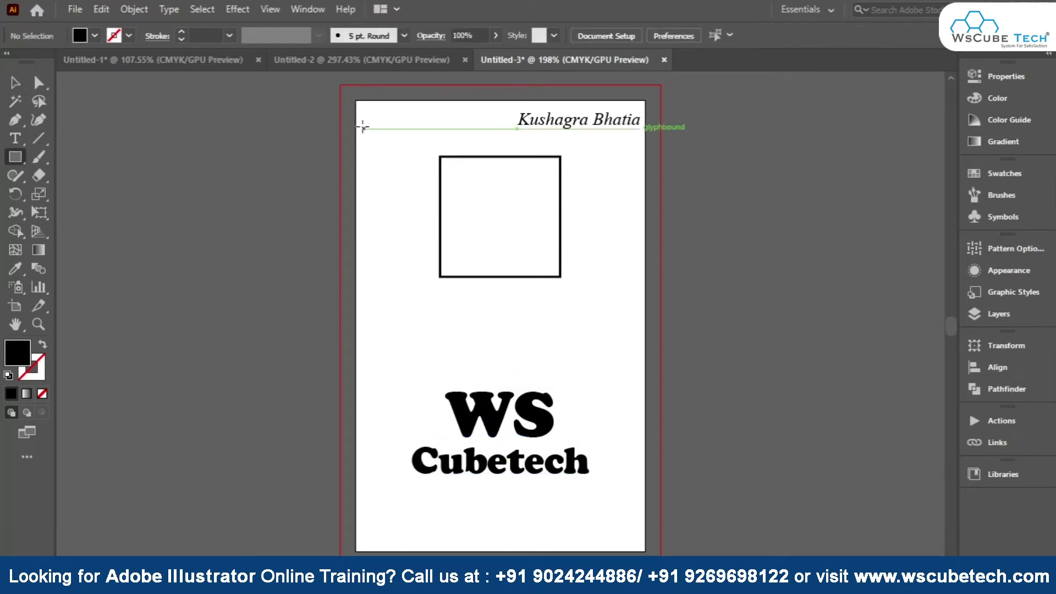
Draw a gold strip across the card top and send it to the back
{"action": "mouse_move", "coordinate": [341, 85]}
{"action": "left_mouse_down"}
{"action": "mouse_move", "coordinate": [372, 108]}
{"action": "mouse_move", "coordinate": [661, 135]}
{"action": "left_mouse_up"}
{"action": "key", "text": "v"}
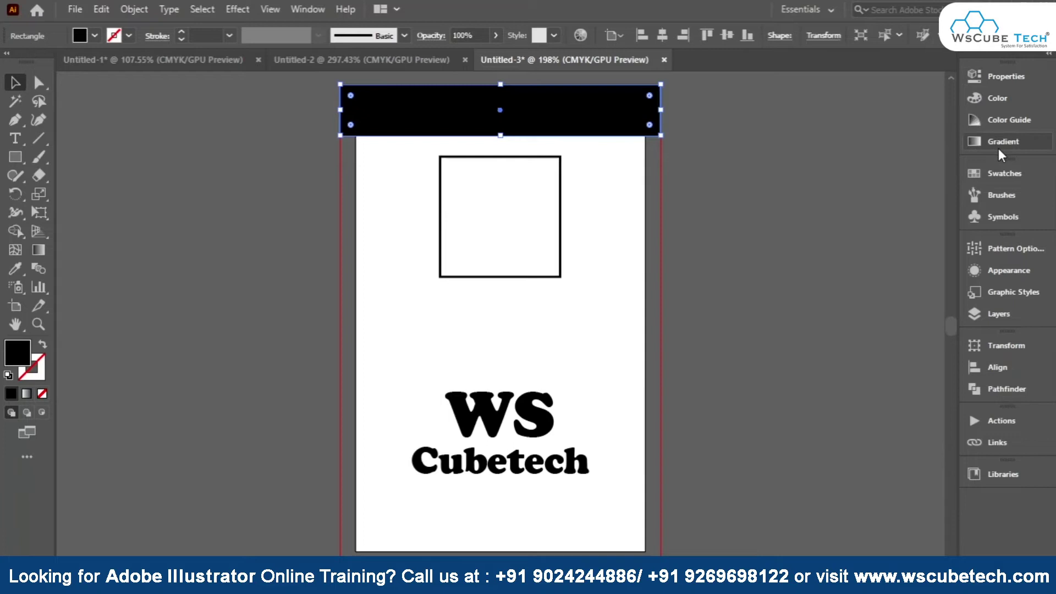
{"action": "left_click", "coordinate": [992, 175]}
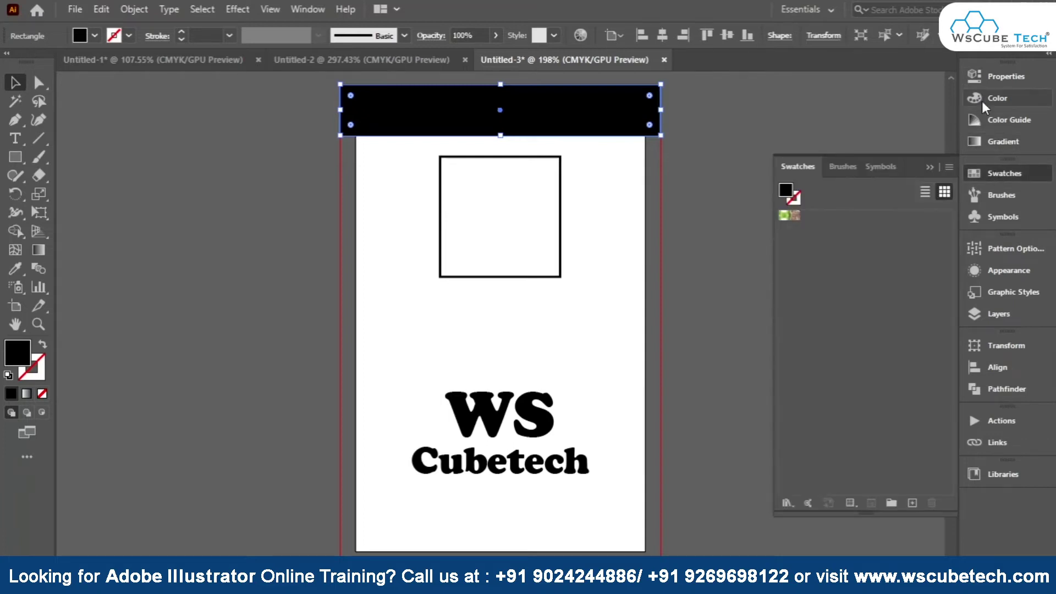
{"action": "left_click", "coordinate": [982, 97]}
{"action": "left_click", "coordinate": [801, 194]}
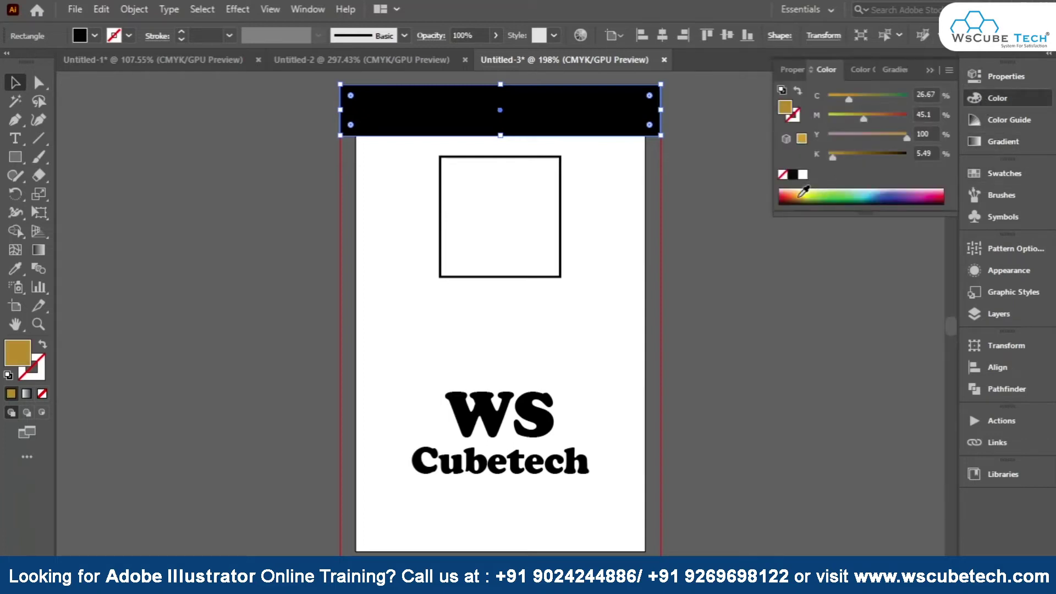
{"action": "left_click", "coordinate": [265, 160]}
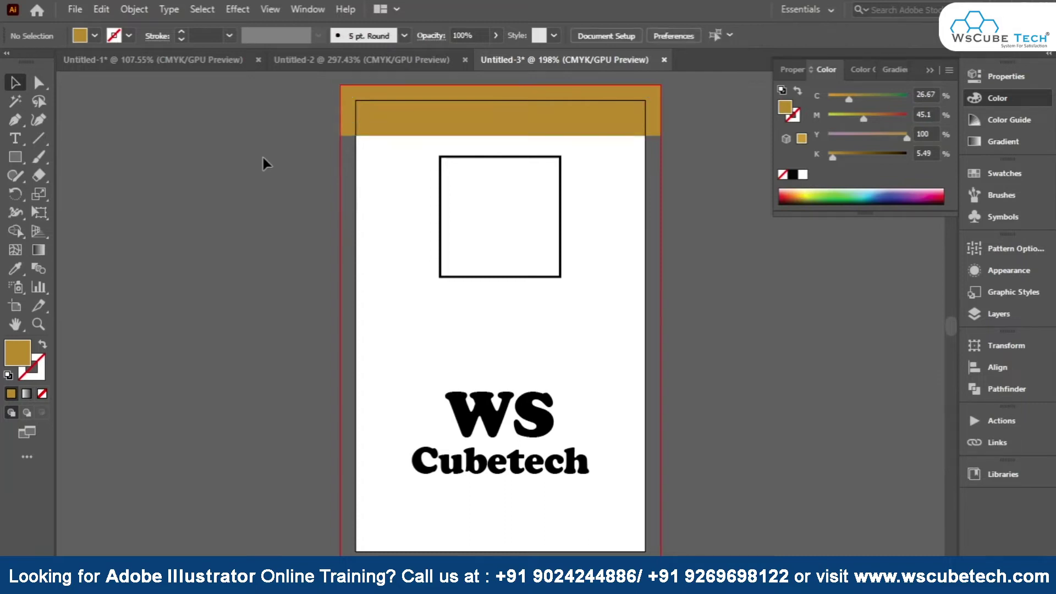
{"action": "left_click", "coordinate": [386, 132]}
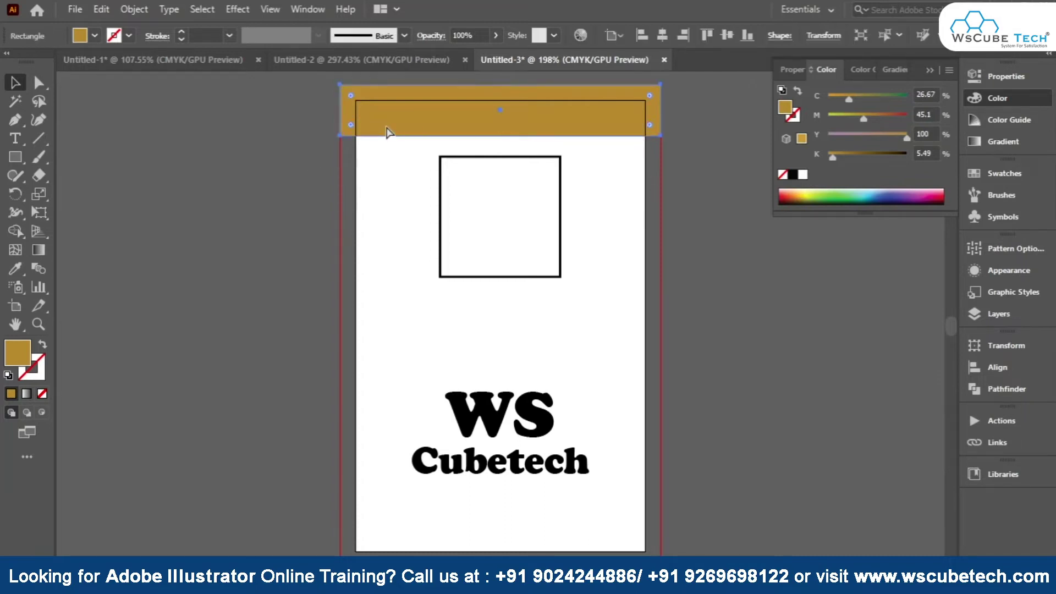
{"action": "key", "text": "ctrl+shift+["}
Restyle the name on the band as white Bold Italic
{"action": "left_click", "coordinate": [286, 130]}
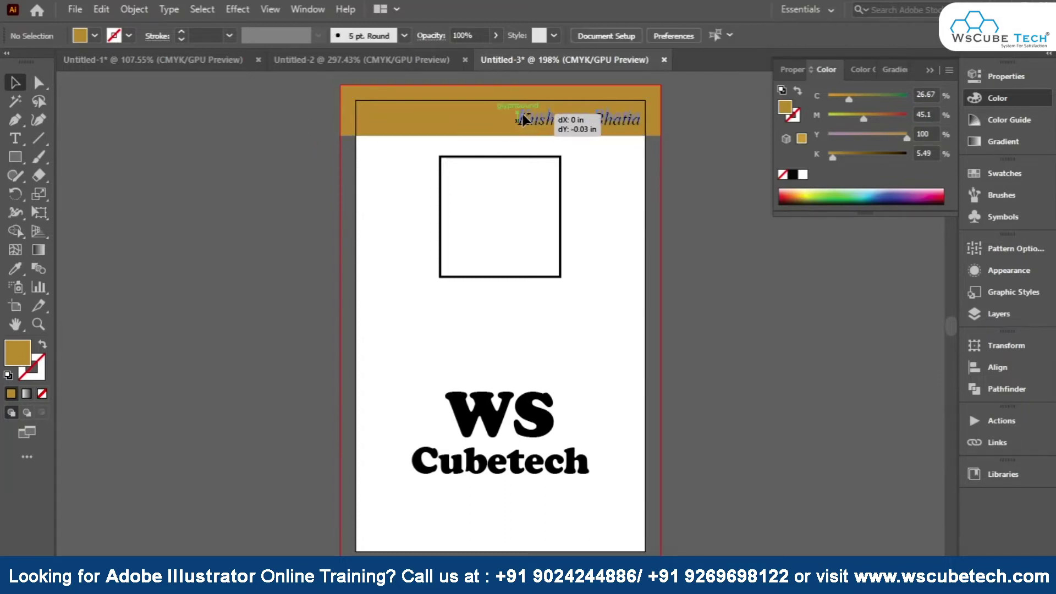
{"action": "left_click_drag", "start_coordinate": [550, 123], "coordinate": [553, 135]}
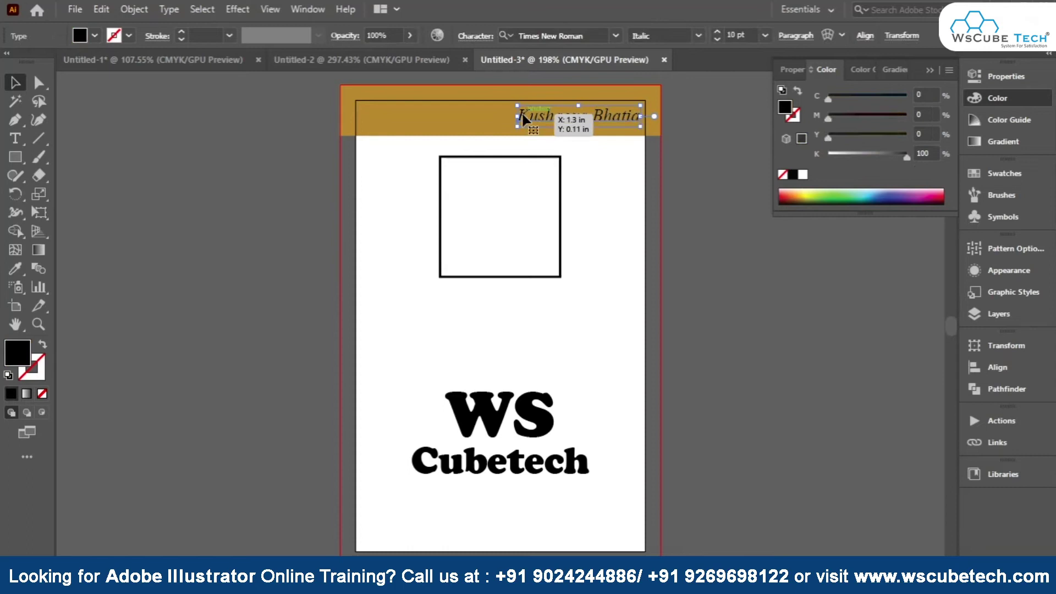
{"action": "left_click", "coordinate": [698, 36]}
{"action": "left_click", "coordinate": [679, 103]}
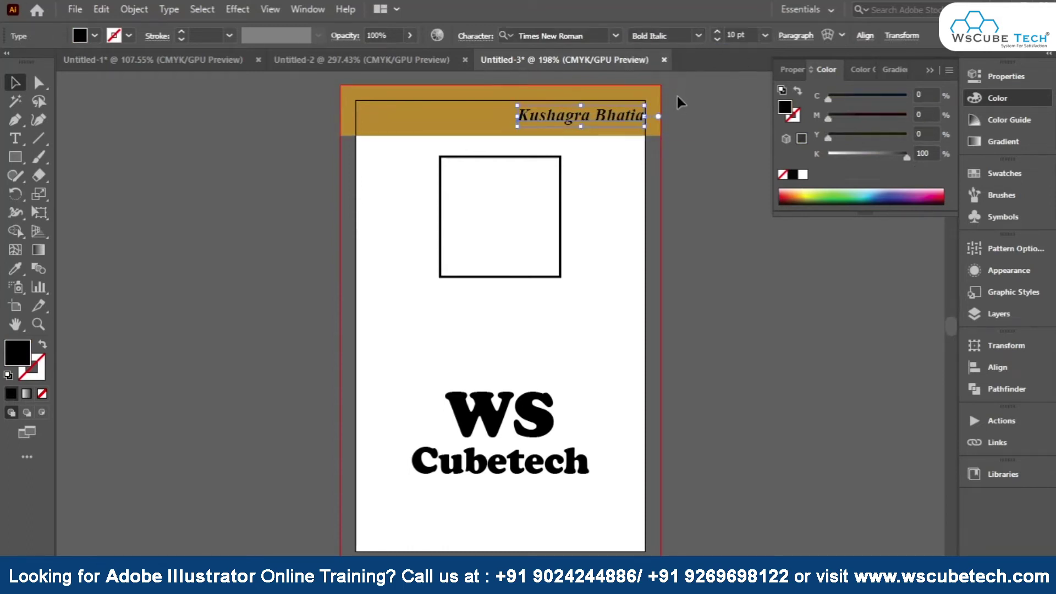
{"action": "left_click", "coordinate": [802, 174]}
{"action": "left_click", "coordinate": [718, 198]}
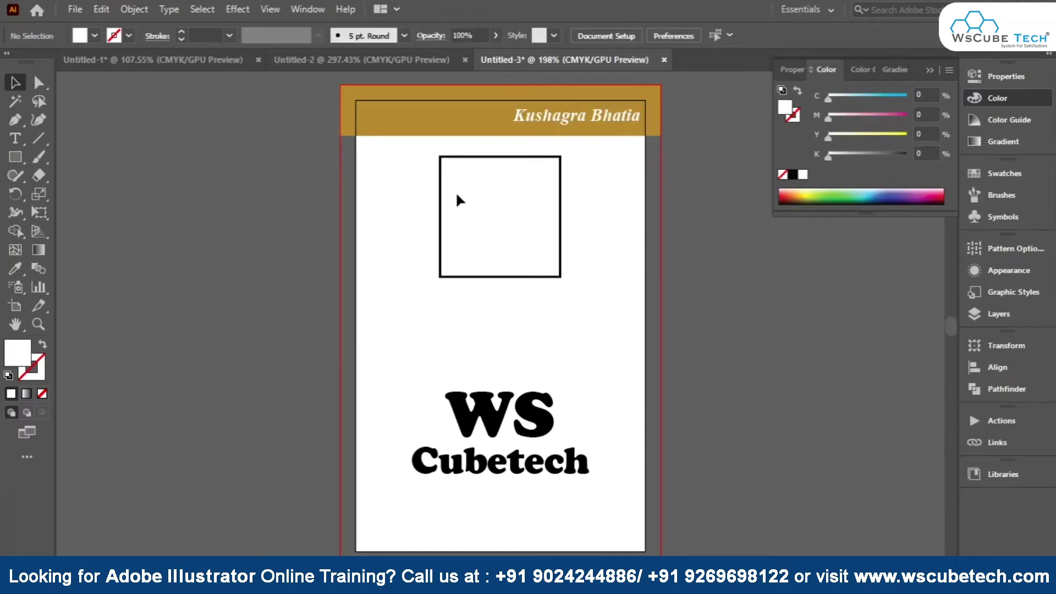
{"action": "left_click", "coordinate": [392, 110]}
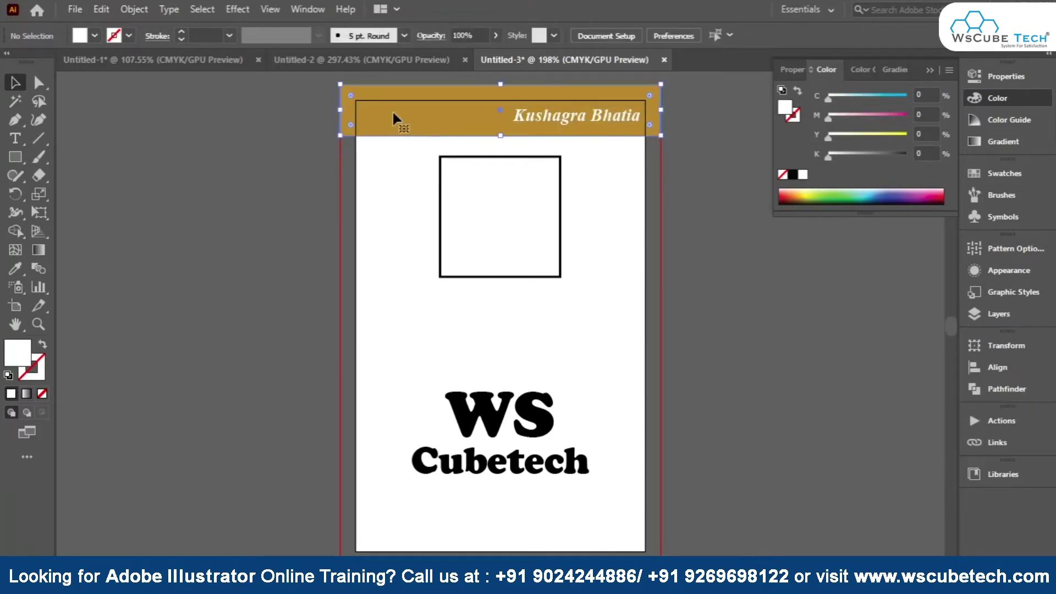
Copy the gold band down to the card bottom and adjust its height
{"action": "left_click_drag", "start_coordinate": [392, 110], "coordinate": [418, 540]}
{"action": "left_click_drag", "start_coordinate": [500, 513], "coordinate": [504, 482]}
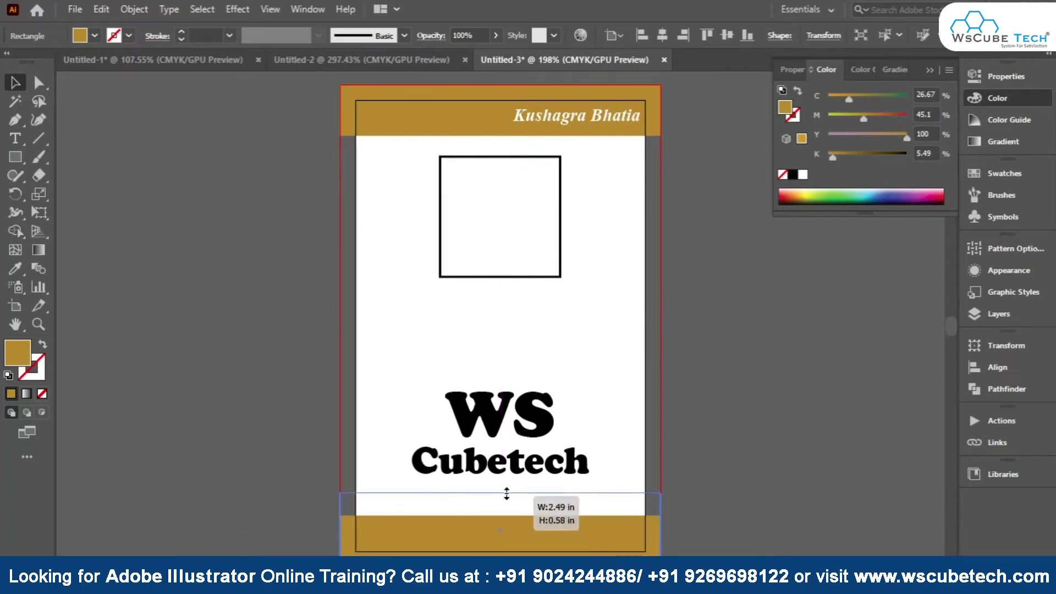
{"action": "left_click", "coordinate": [246, 324]}
{"action": "scroll", "coordinate": [246, 324], "scroll_direction": "down", "scroll_amount": 3}
{"action": "left_click", "coordinate": [336, 410]}
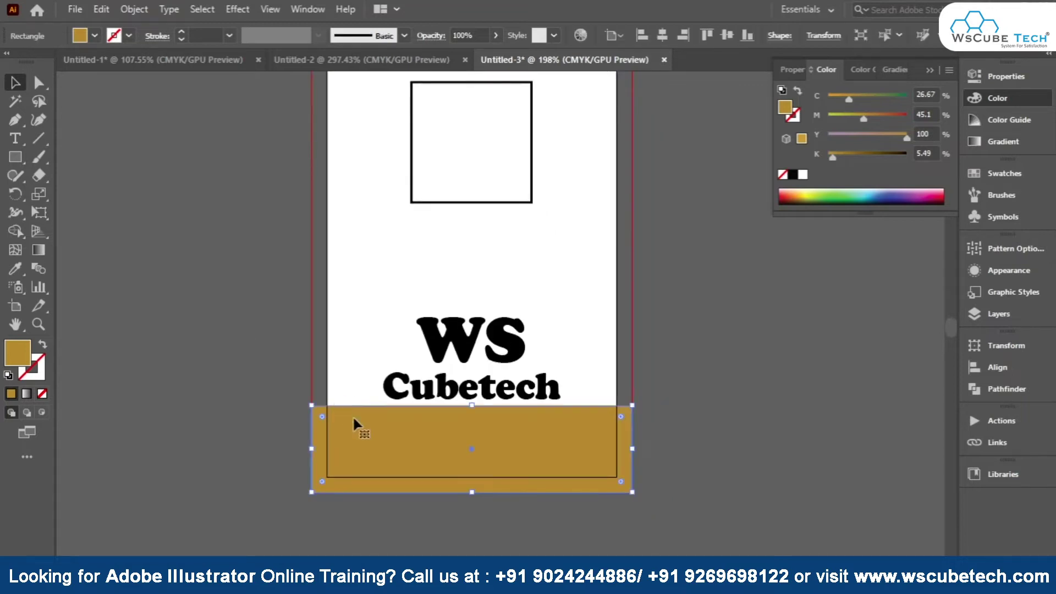
{"action": "left_click", "coordinate": [985, 77]}
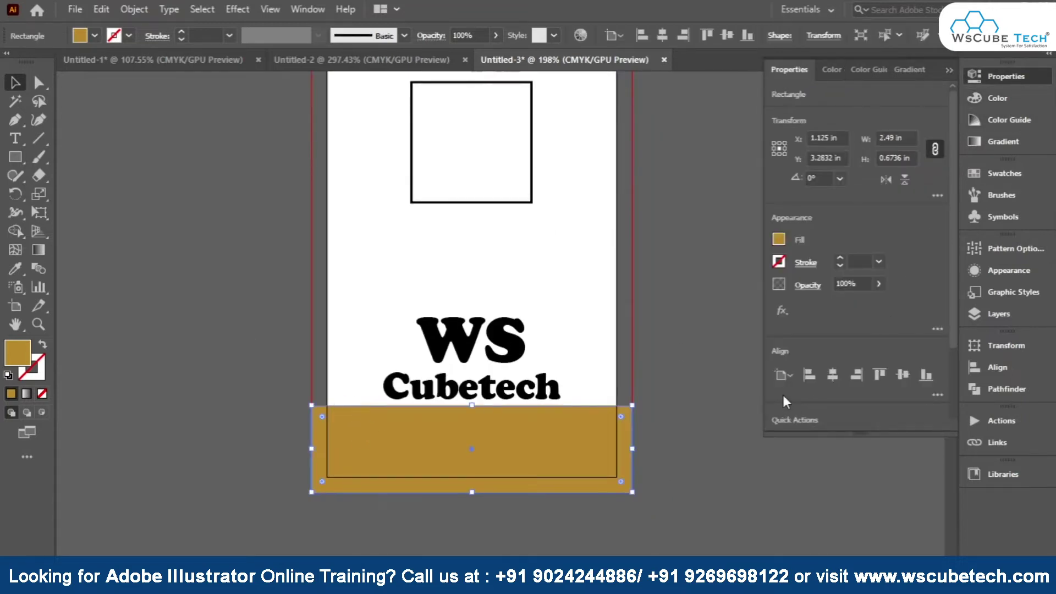
Apply a -0.05 in Offset Path with mitered corners to the bottom band
{"action": "left_click_drag", "start_coordinate": [814, 434], "coordinate": [825, 553]}
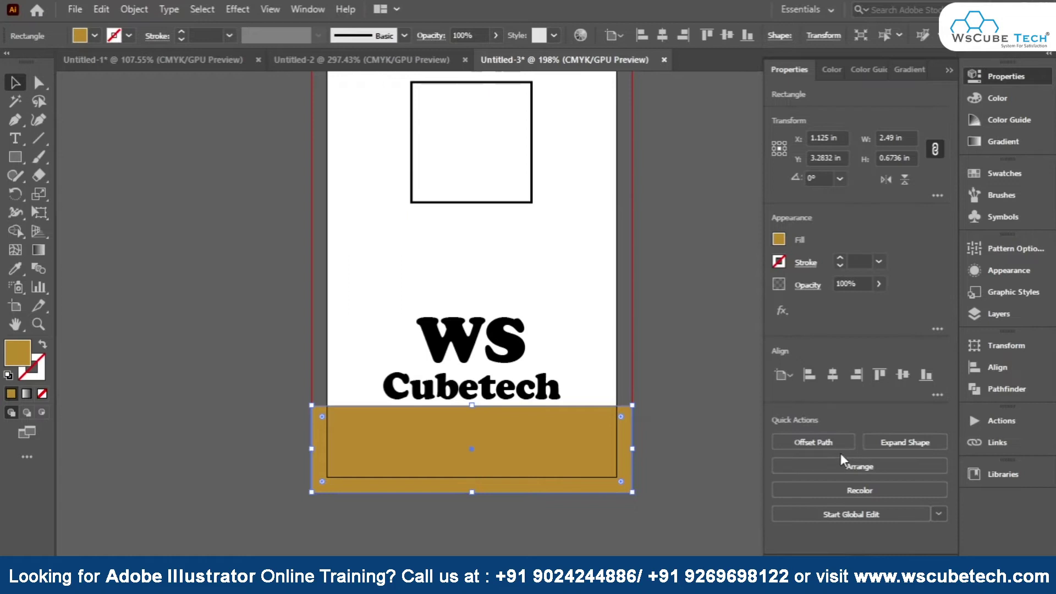
{"action": "left_click", "coordinate": [814, 443]}
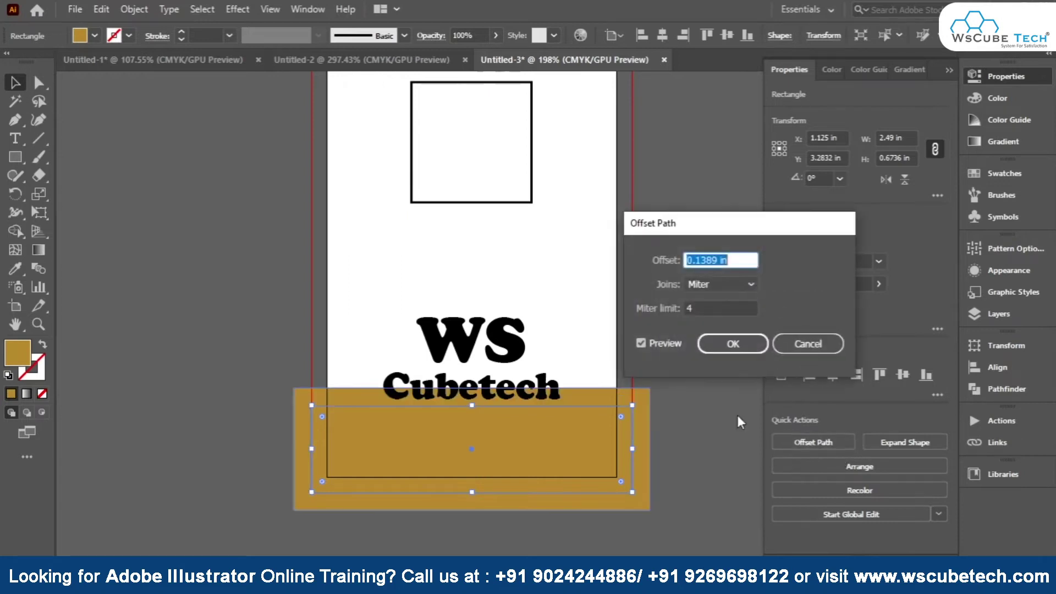
{"action": "left_click", "coordinate": [690, 308]}
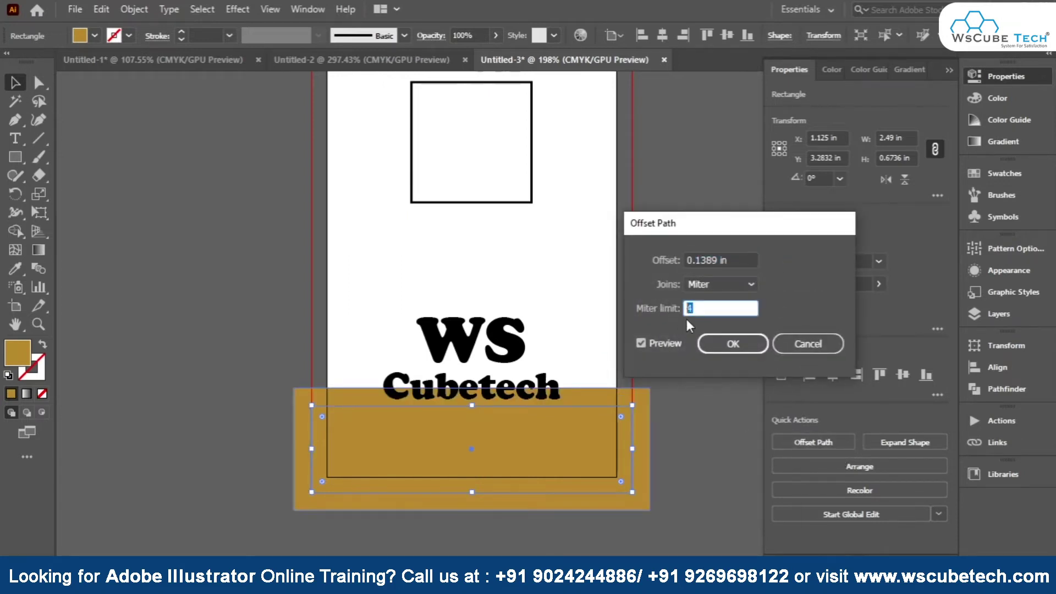
{"action": "type", "text": "2"}
{"action": "left_click", "coordinate": [709, 283]}
{"action": "left_click", "coordinate": [725, 281]}
{"action": "key", "text": "shift+Tab"}
{"action": "type", "text": "0."}
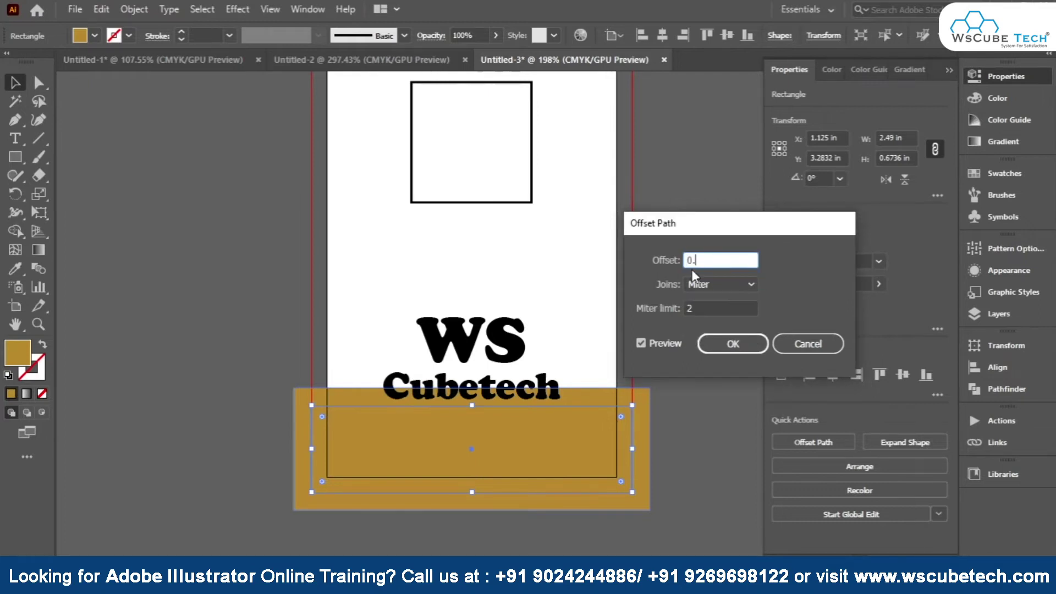
{"action": "left_click", "coordinate": [686, 260]}
{"action": "type", "text": "-"}
{"action": "left_click", "coordinate": [710, 308]}
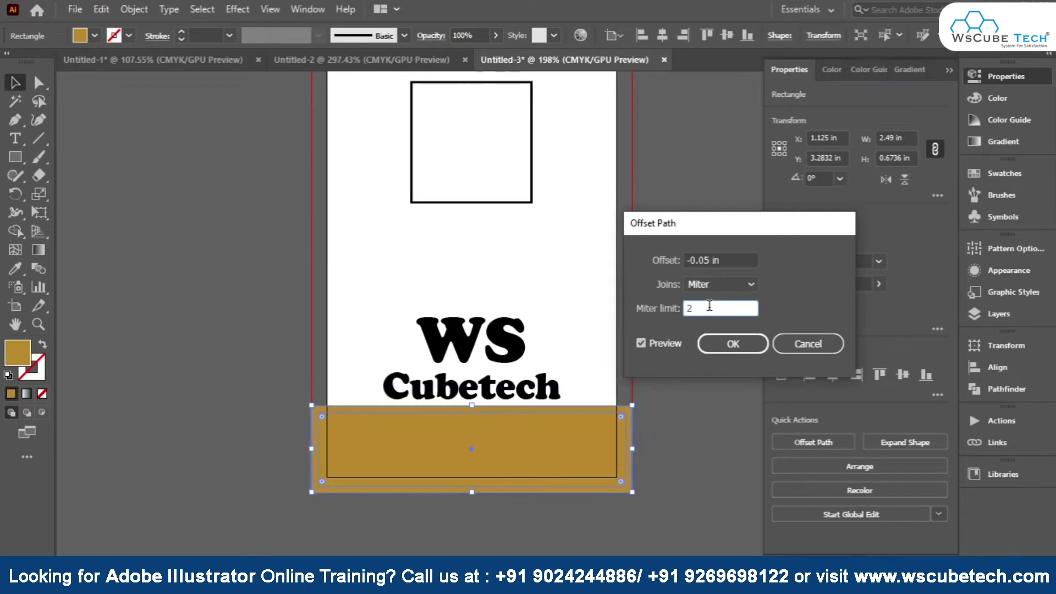
{"action": "left_click", "coordinate": [739, 346]}
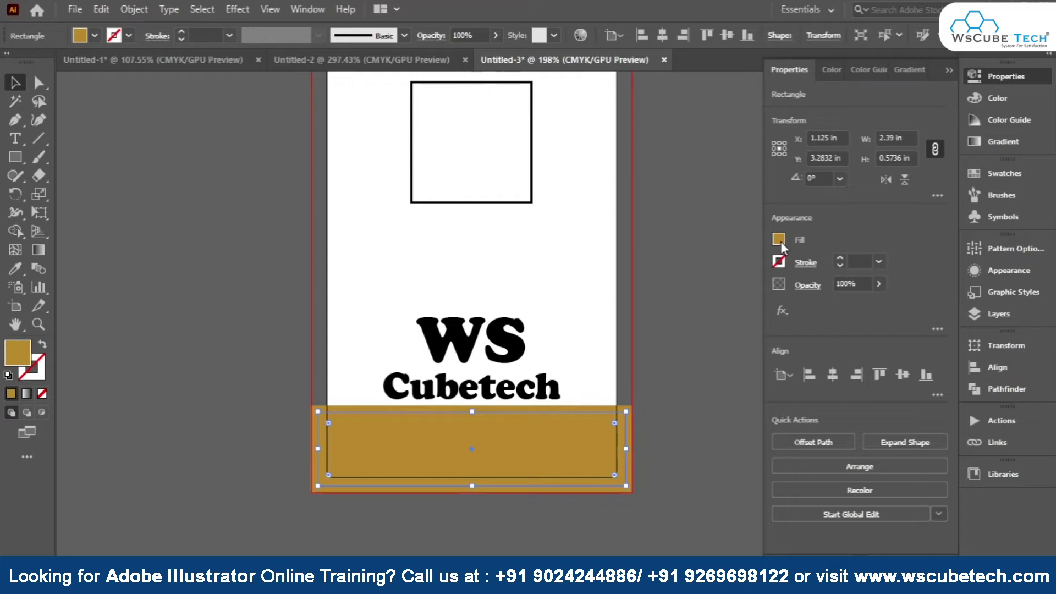
Fill the inset rectangle dark brown
{"action": "left_click", "coordinate": [778, 239]}
{"action": "left_click", "coordinate": [676, 294]}
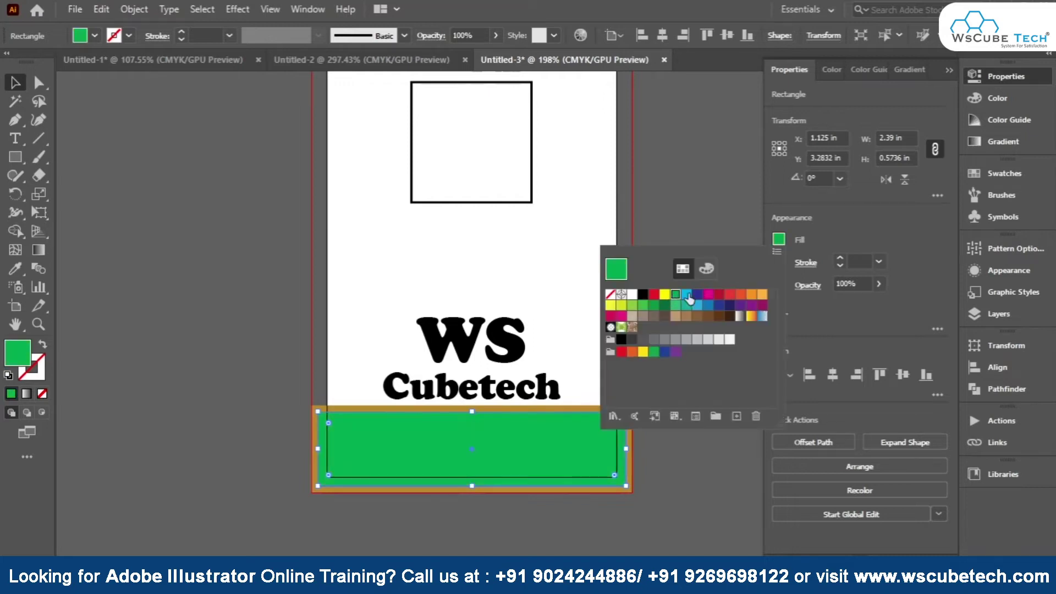
{"action": "left_click", "coordinate": [729, 316]}
{"action": "left_click", "coordinate": [719, 317]}
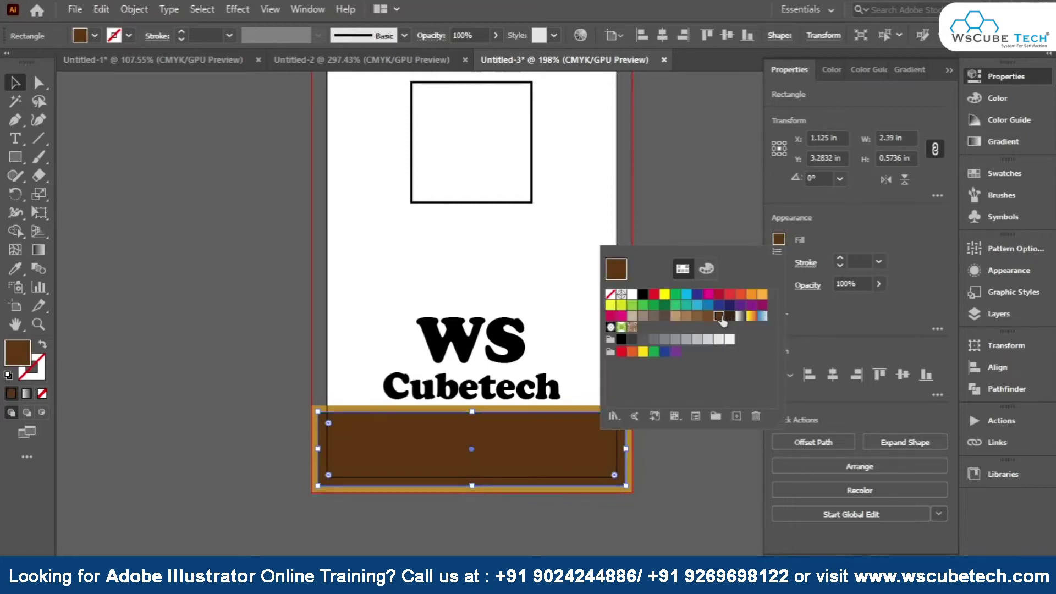
{"action": "left_click", "coordinate": [662, 464]}
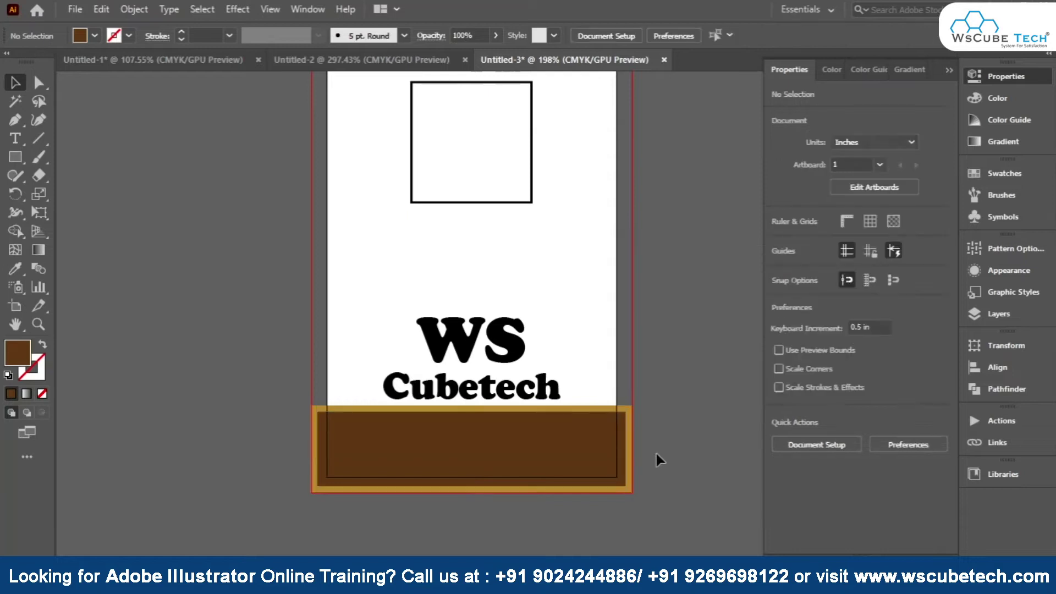
Nudge the WS and Cubetech text up, then fill WS with red darkened by raising K
{"action": "scroll", "coordinate": [655, 424], "scroll_direction": "up", "scroll_amount": 2}
{"action": "left_click_drag", "start_coordinate": [437, 406], "coordinate": [435, 398]}
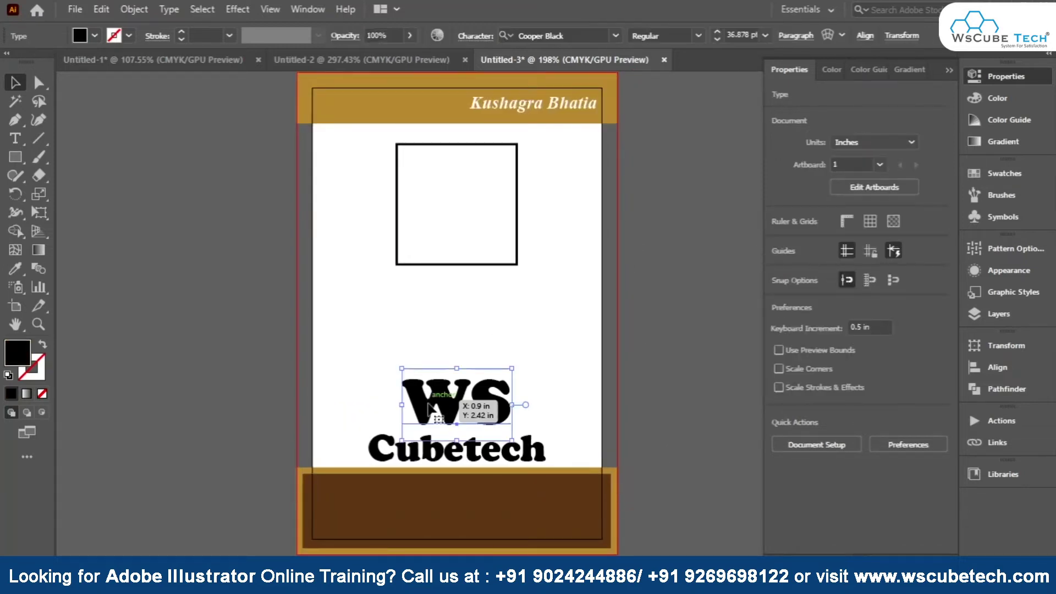
{"action": "left_click_drag", "start_coordinate": [456, 448], "coordinate": [457, 442]}
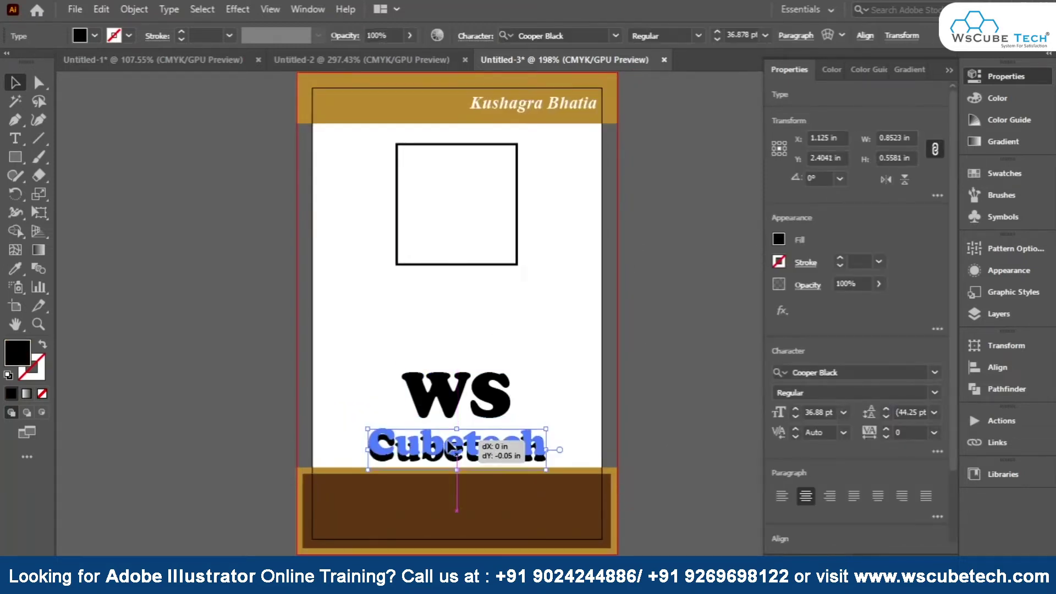
{"action": "left_click", "coordinate": [467, 397]}
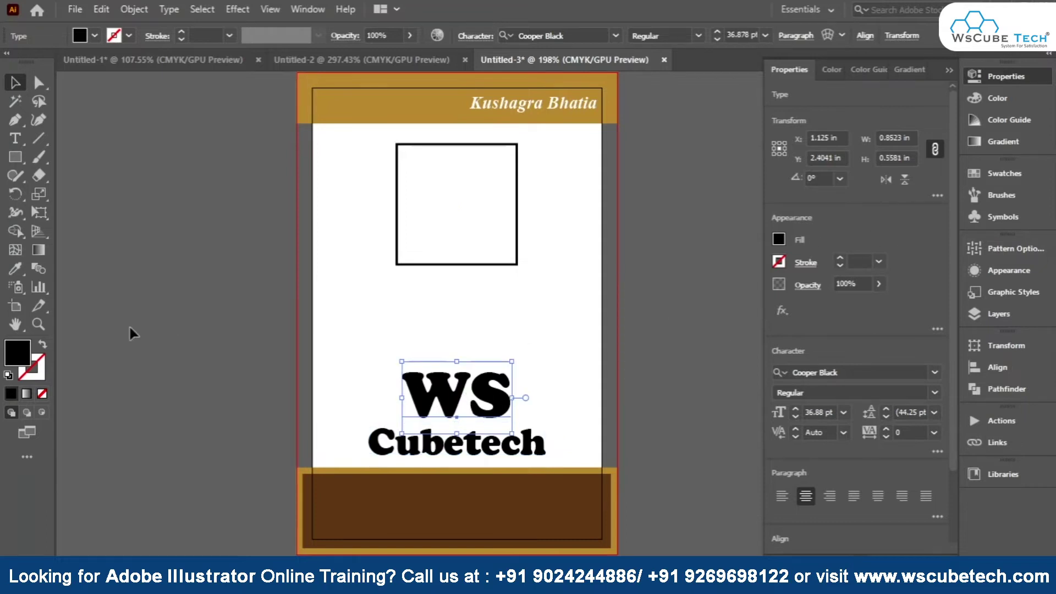
{"action": "left_click", "coordinate": [777, 240]}
{"action": "left_click", "coordinate": [776, 240]}
{"action": "left_click", "coordinate": [654, 294]}
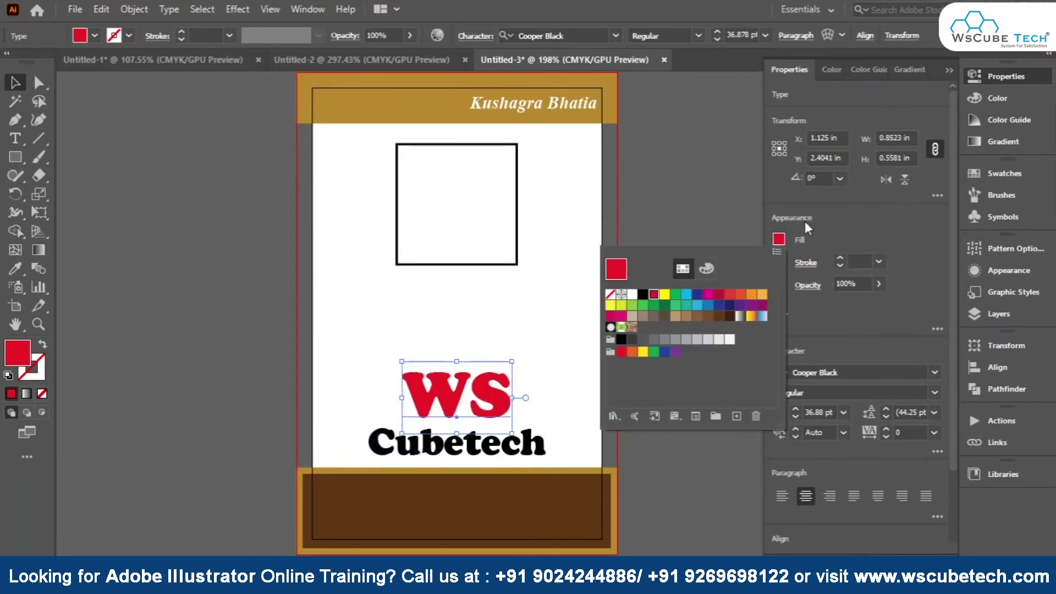
{"action": "left_click", "coordinate": [1012, 122]}
{"action": "left_click", "coordinate": [1002, 100]}
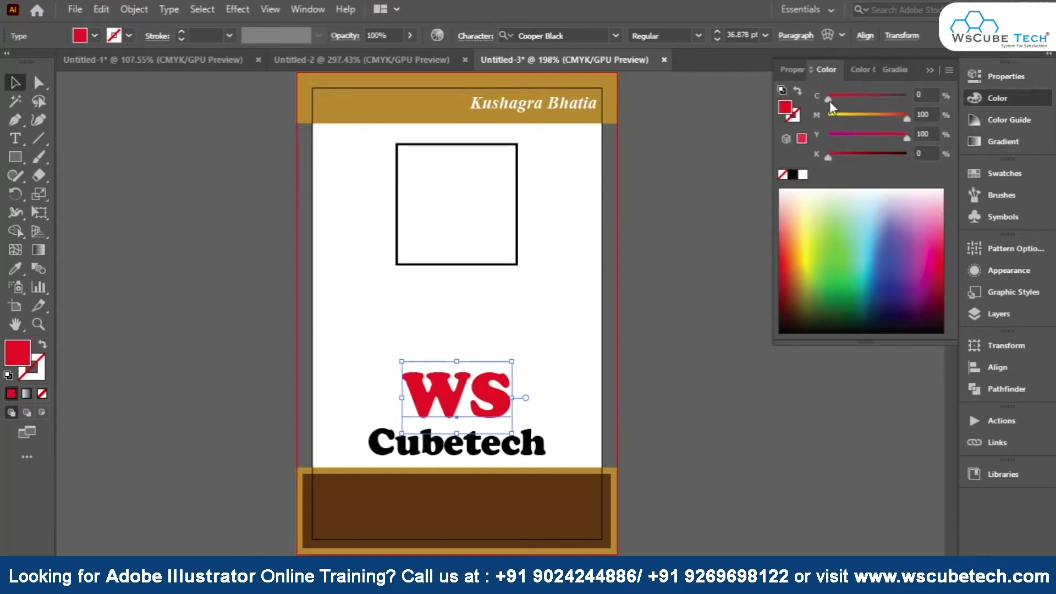
{"action": "left_click_drag", "start_coordinate": [830, 159], "coordinate": [858, 157]}
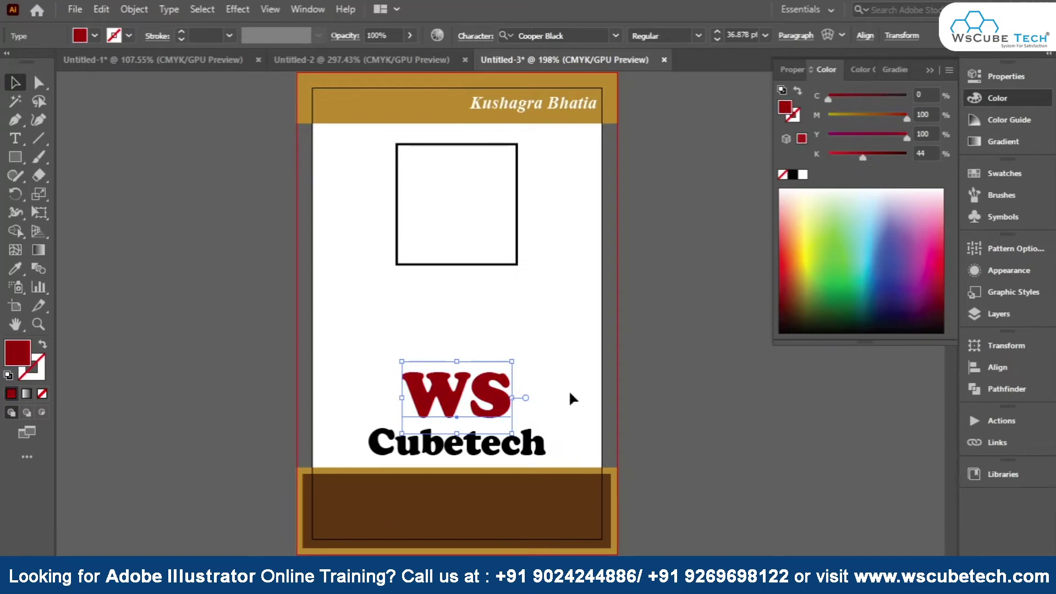
Give the Cubetech text a blue-purple fill and darken it in the Color panel
{"action": "left_click", "coordinate": [528, 448]}
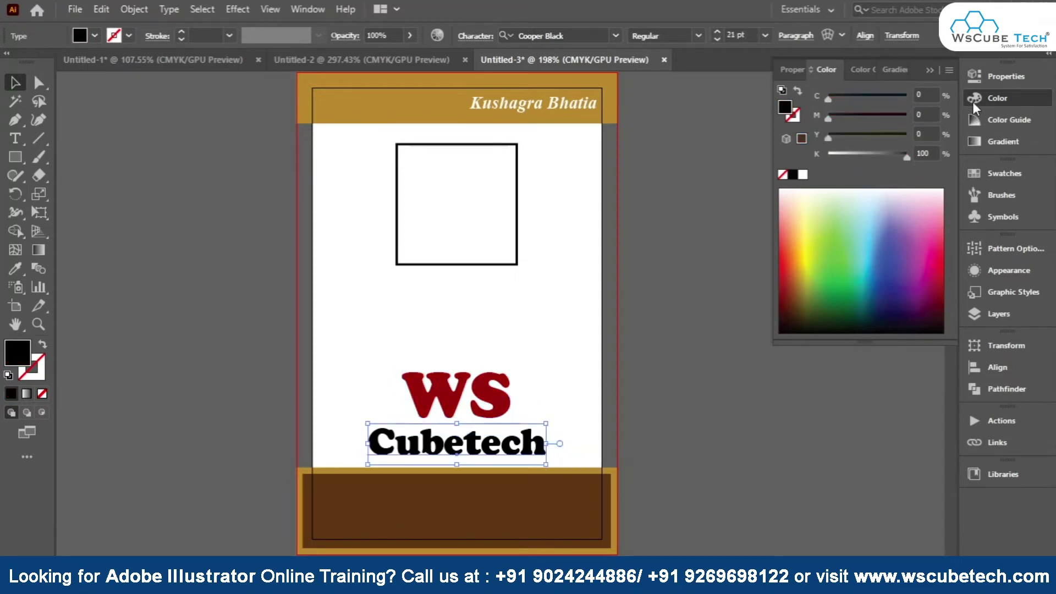
{"action": "left_click", "coordinate": [895, 227]}
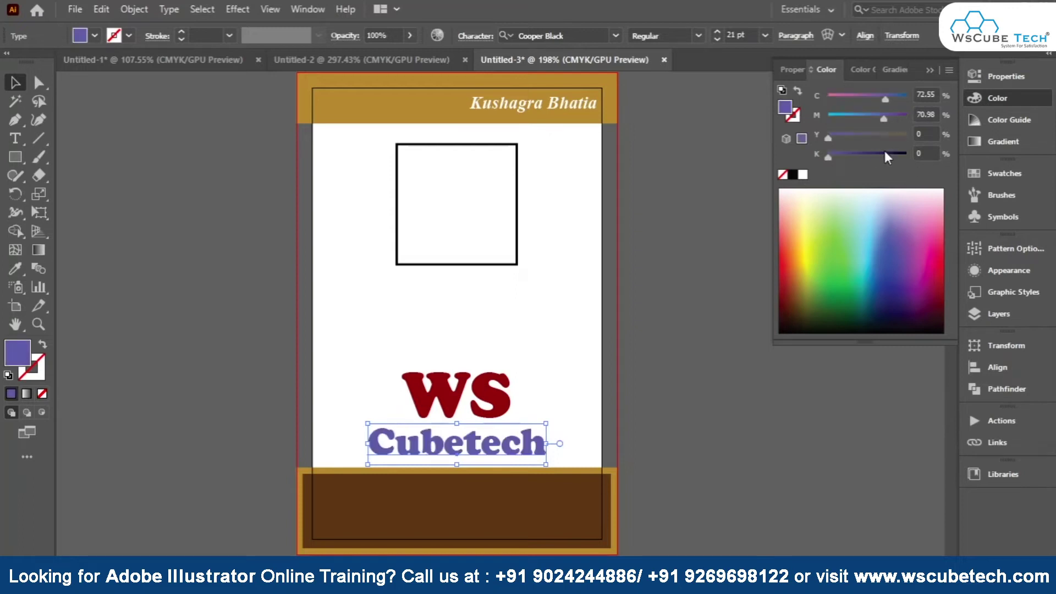
{"action": "left_click_drag", "start_coordinate": [829, 157], "coordinate": [876, 159]}
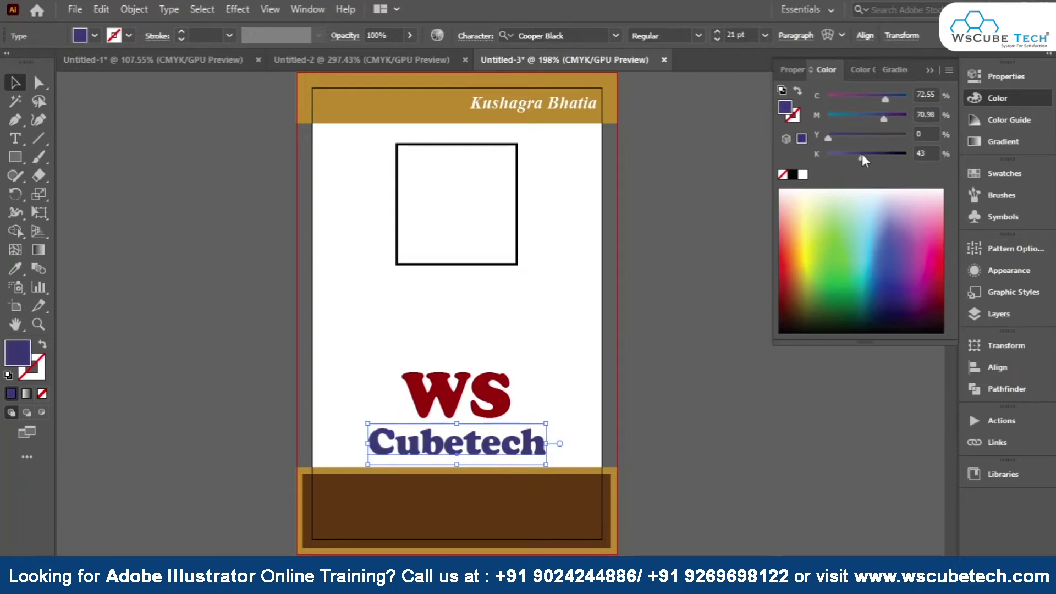
{"action": "mouse_move", "coordinate": [875, 158]}
{"action": "left_mouse_down"}
{"action": "mouse_move", "coordinate": [915, 157]}
{"action": "mouse_move", "coordinate": [870, 158]}
{"action": "left_mouse_up"}
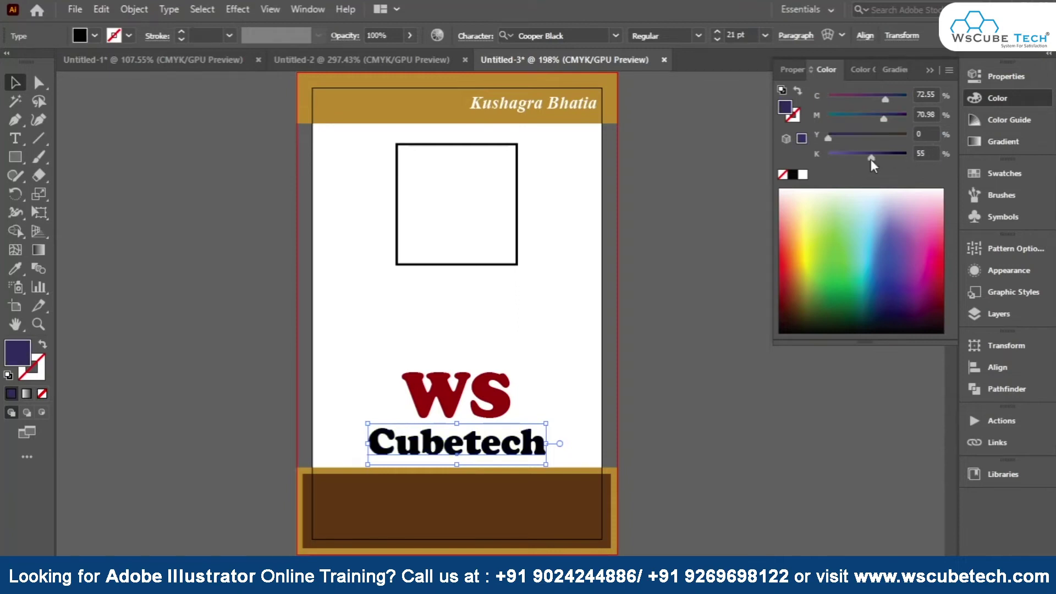
{"action": "left_click", "coordinate": [994, 116]}
{"action": "left_click", "coordinate": [985, 78]}
{"action": "left_click", "coordinate": [989, 137]}
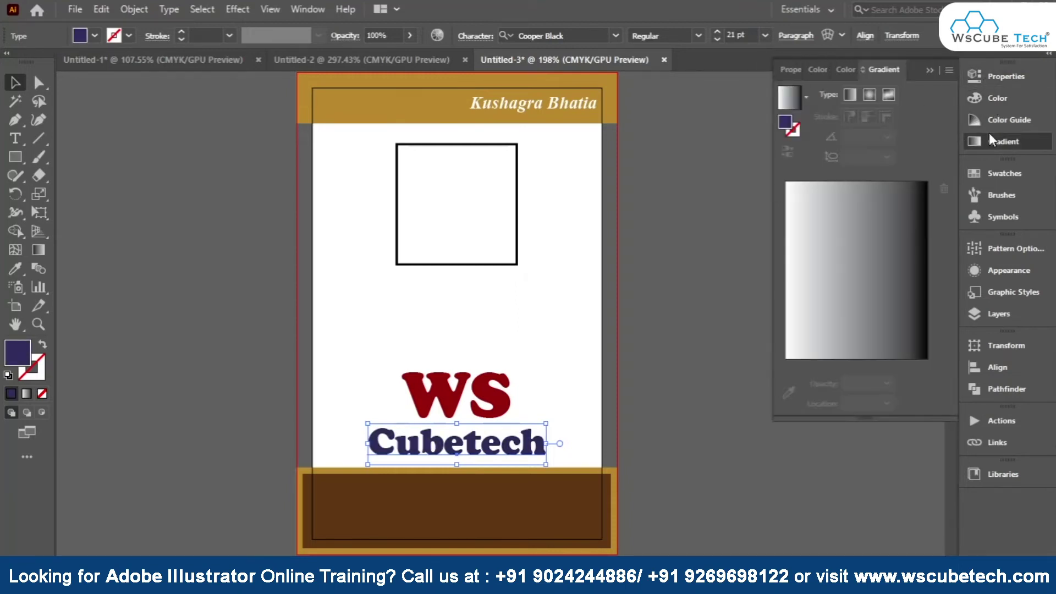
Recolour Cubetech a medium blue (C100 M68 Y3.92 K5.1) from the CMYK spectrum
{"action": "left_click", "coordinate": [985, 173]}
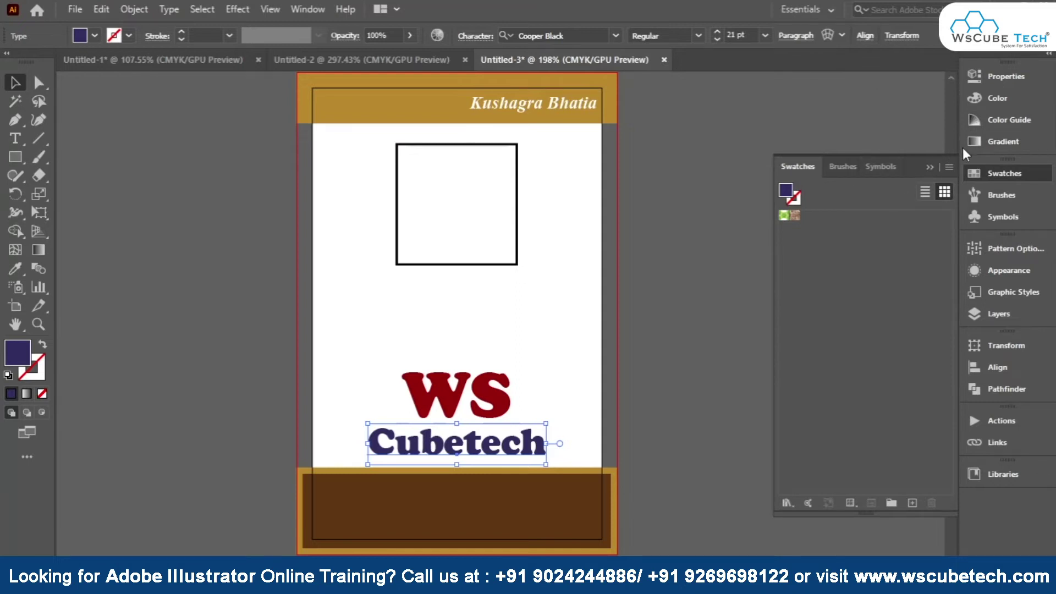
{"action": "left_click", "coordinate": [978, 142]}
{"action": "left_click", "coordinate": [976, 98]}
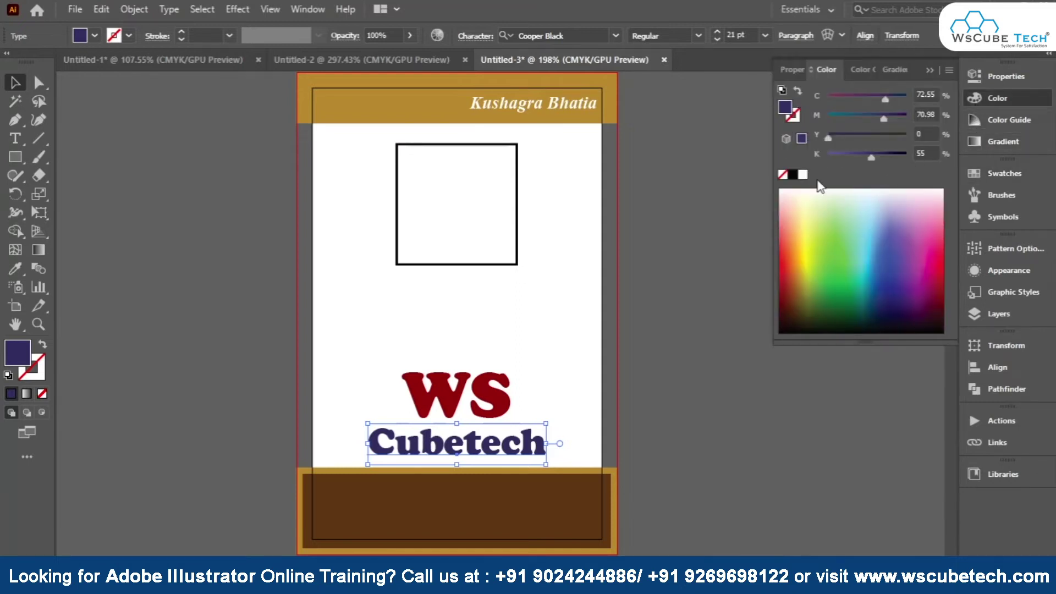
{"action": "left_click", "coordinate": [888, 281]}
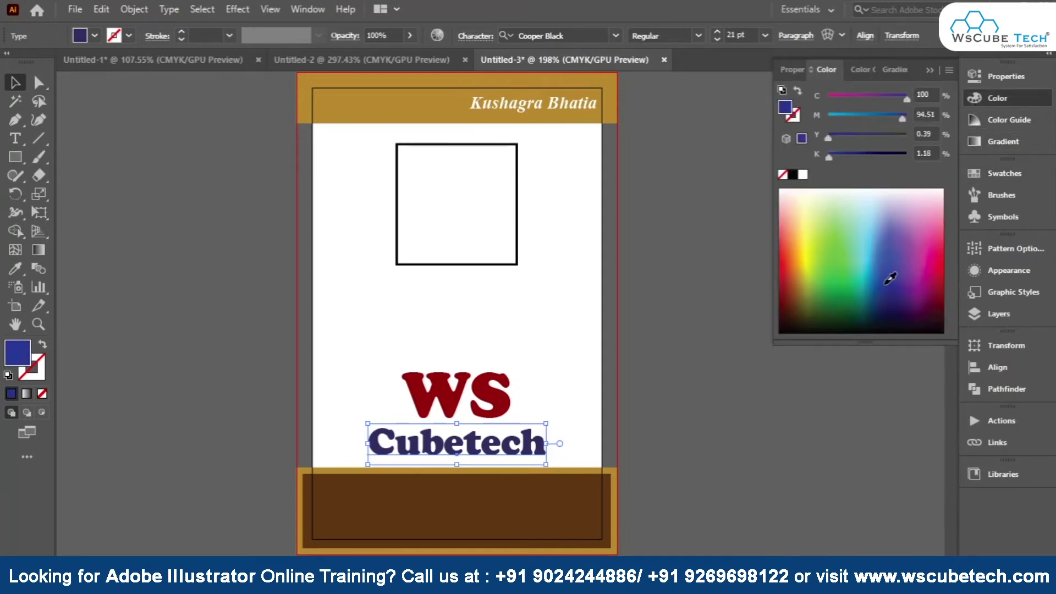
{"action": "left_click", "coordinate": [891, 282]}
{"action": "left_click_drag", "start_coordinate": [902, 118], "coordinate": [882, 123]}
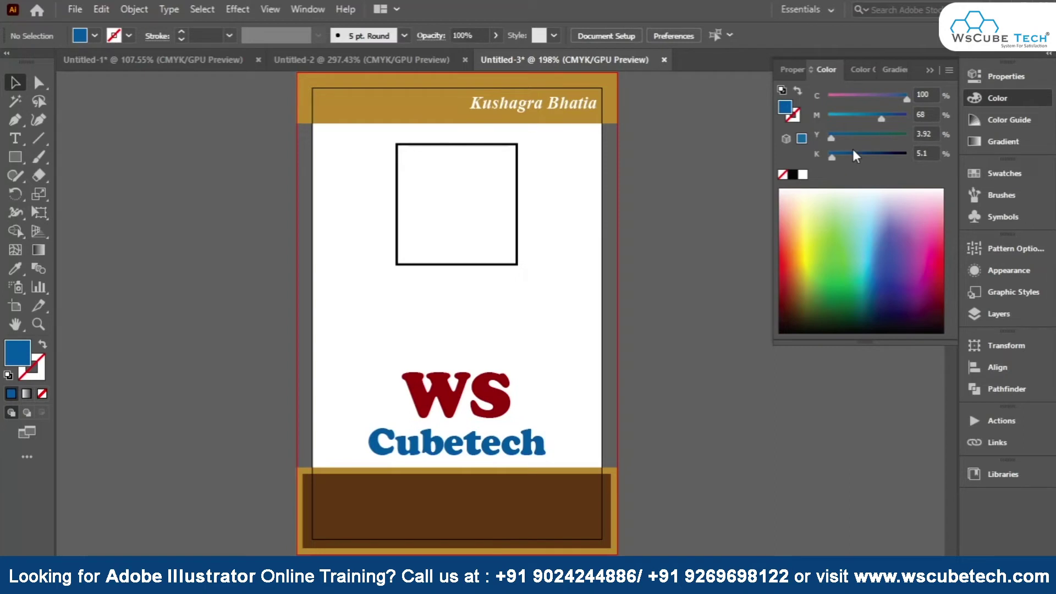
{"action": "left_click", "coordinate": [930, 71]}
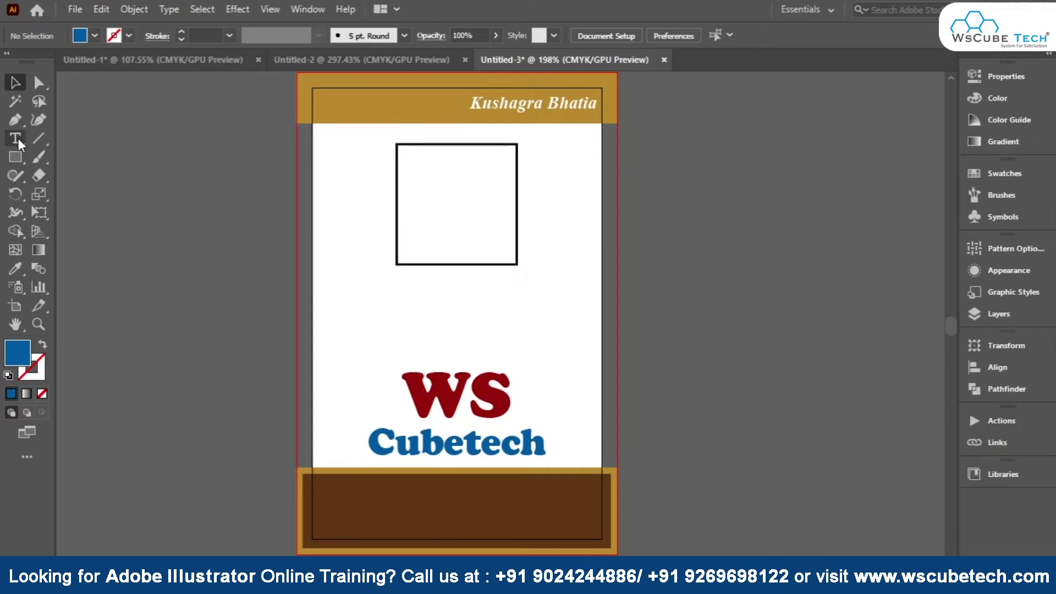
{"action": "left_click", "coordinate": [14, 120]}
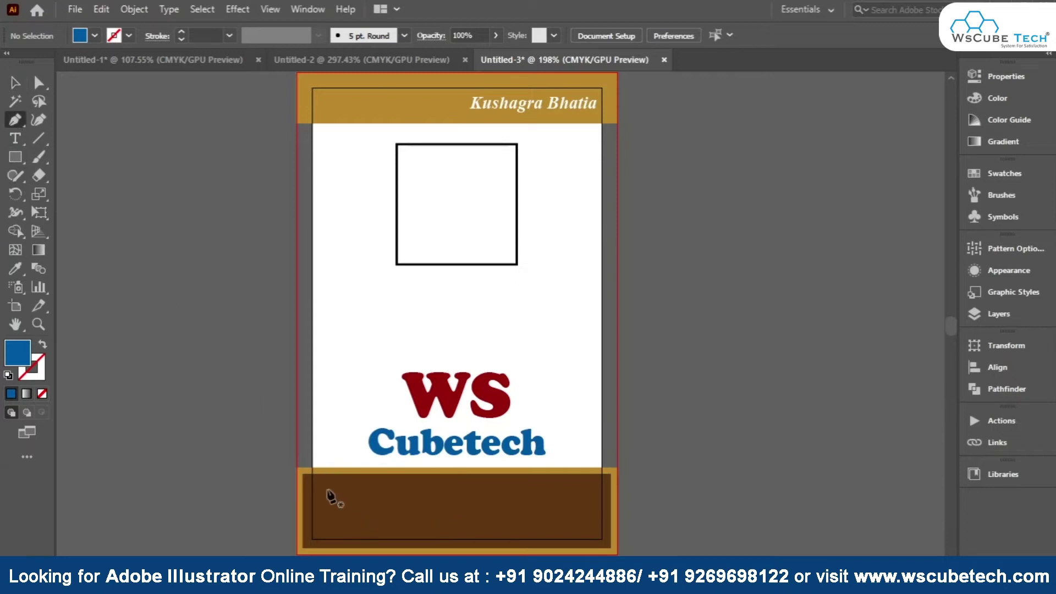
Draw a curved fin shape with the Pen at the footer's bottom-left corner
{"action": "left_click", "coordinate": [297, 553]}
{"action": "left_click_drag", "start_coordinate": [358, 488], "coordinate": [401, 471]}
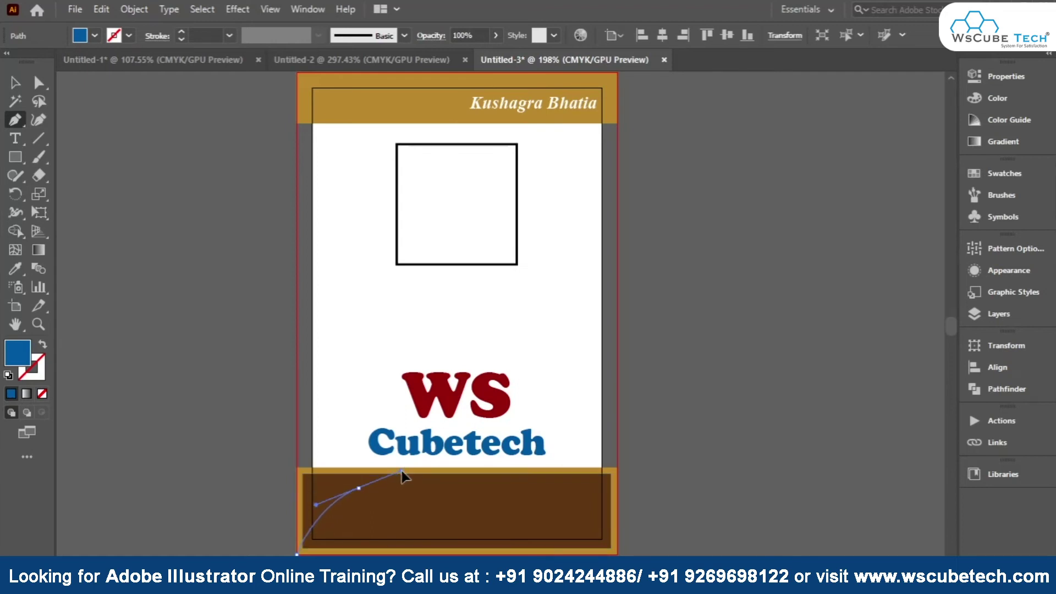
{"action": "left_click_drag", "start_coordinate": [359, 489], "coordinate": [355, 551]}
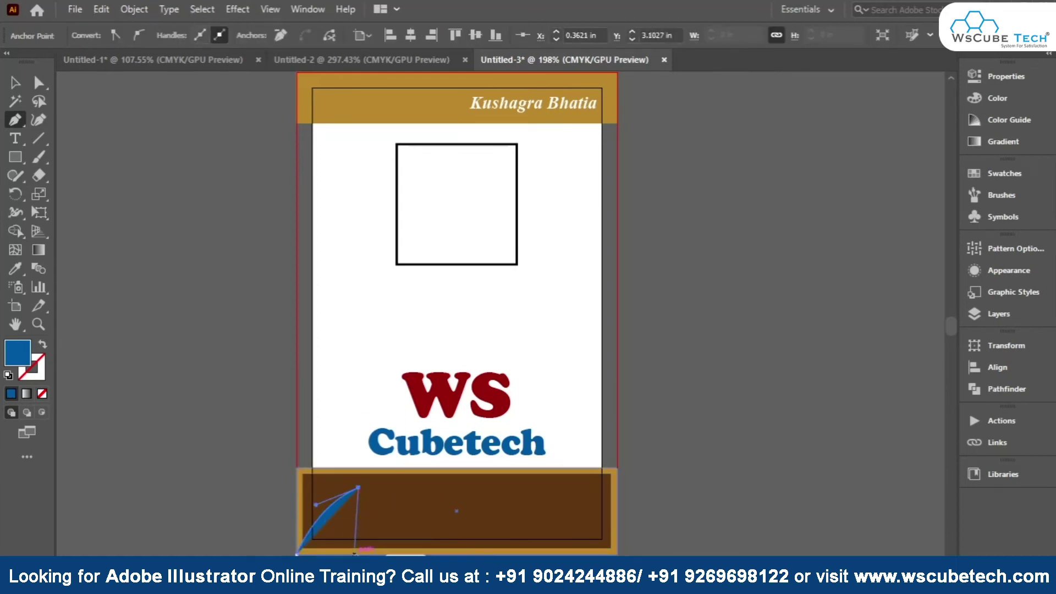
{"action": "left_click_drag", "start_coordinate": [355, 552], "coordinate": [331, 538]}
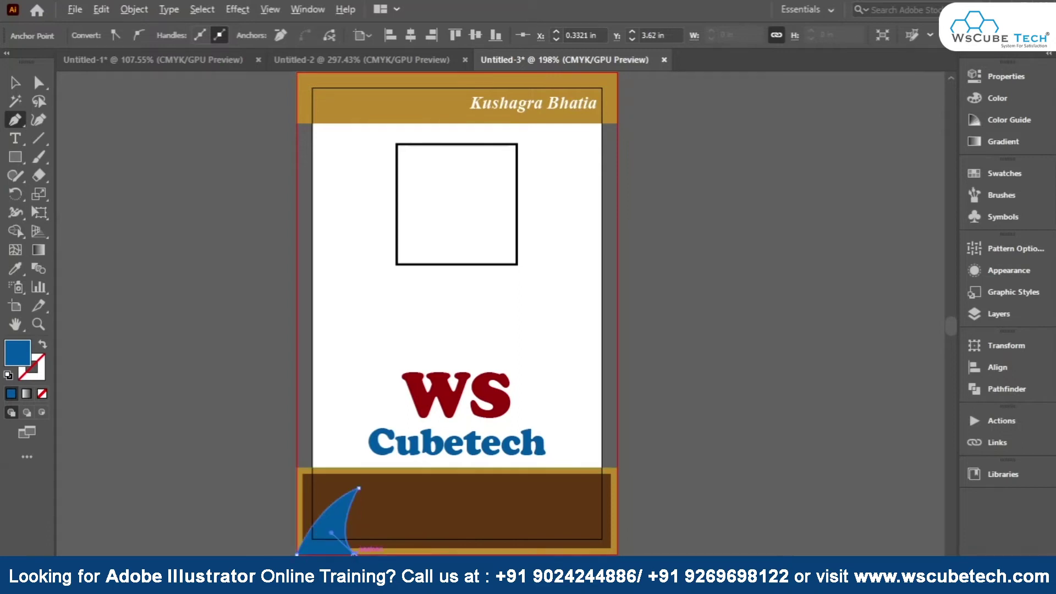
{"action": "left_click", "coordinate": [298, 552]}
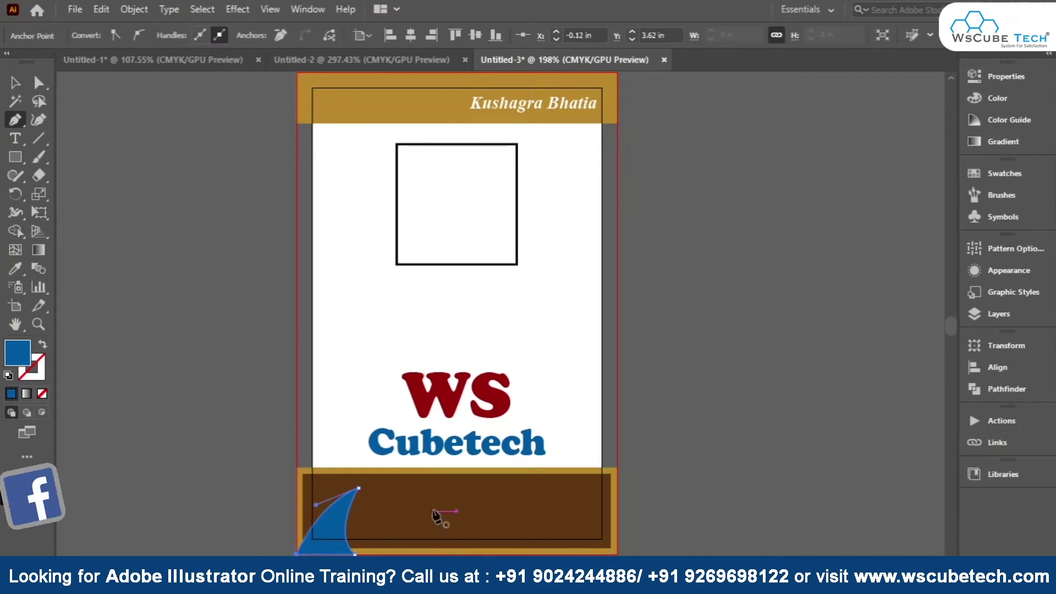
Duplicate and rotate the fin into a three-fin cluster with a smaller copy near the corner
{"action": "left_click", "coordinate": [16, 80]}
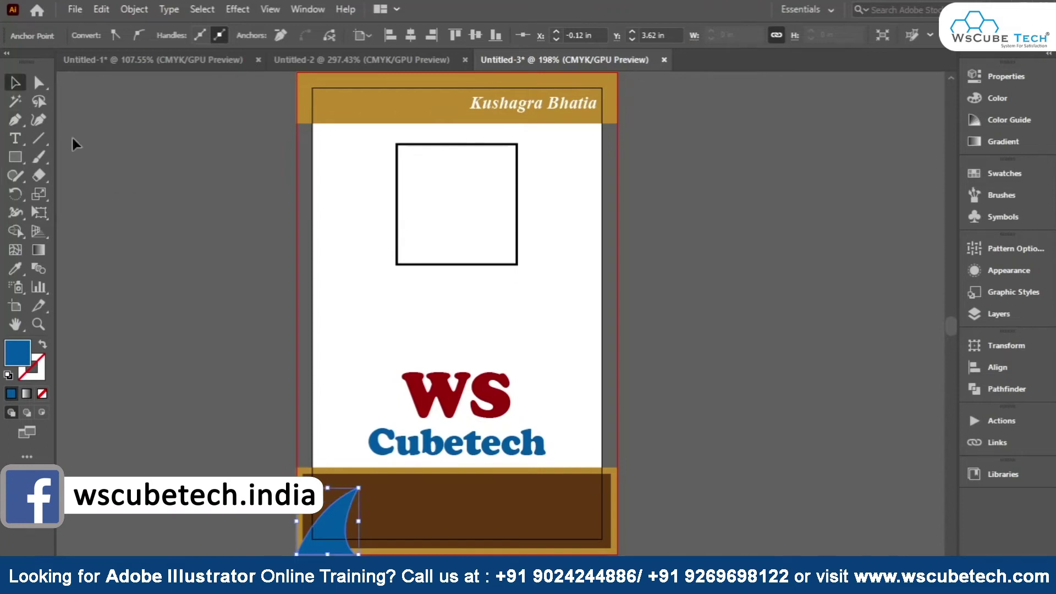
{"action": "mouse_move", "coordinate": [334, 541]}
{"action": "left_mouse_down"}
{"action": "mouse_move", "coordinate": [374, 540]}
{"action": "mouse_move", "coordinate": [364, 541]}
{"action": "left_mouse_up"}
{"action": "left_click_drag", "start_coordinate": [394, 490], "coordinate": [406, 498]}
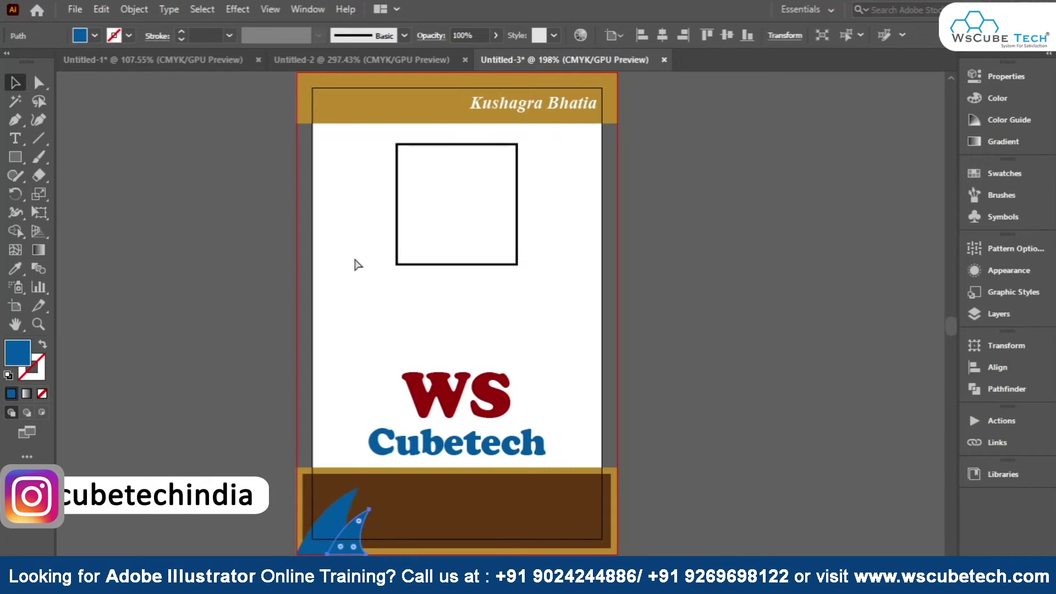
{"action": "key", "text": "a"}
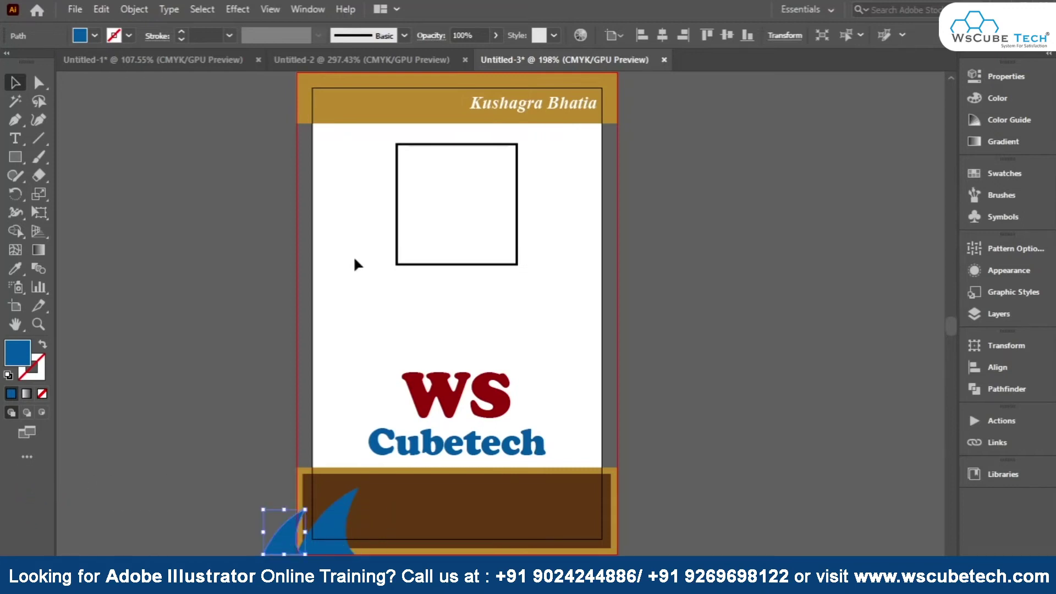
{"action": "mouse_move", "coordinate": [341, 544]}
{"action": "left_mouse_down"}
{"action": "mouse_move", "coordinate": [324, 549]}
{"action": "mouse_move", "coordinate": [365, 550]}
{"action": "mouse_move", "coordinate": [422, 526]}
{"action": "mouse_move", "coordinate": [407, 526]}
{"action": "left_mouse_up"}
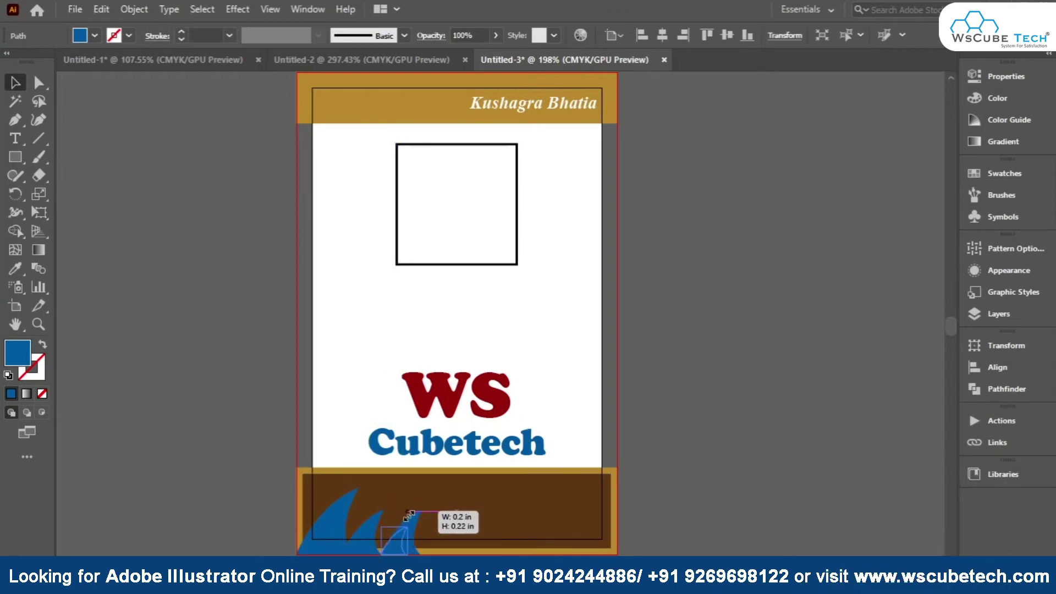
{"action": "left_click_drag", "start_coordinate": [398, 551], "coordinate": [384, 550]}
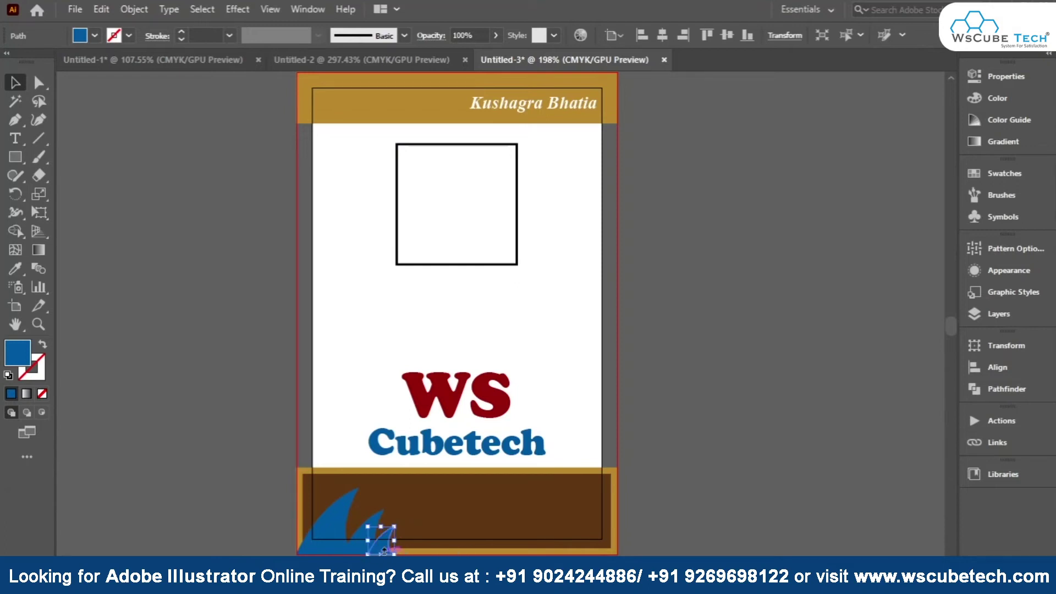
Copy the whole fin cluster up to the card's upper-left area
{"action": "left_click", "coordinate": [212, 472]}
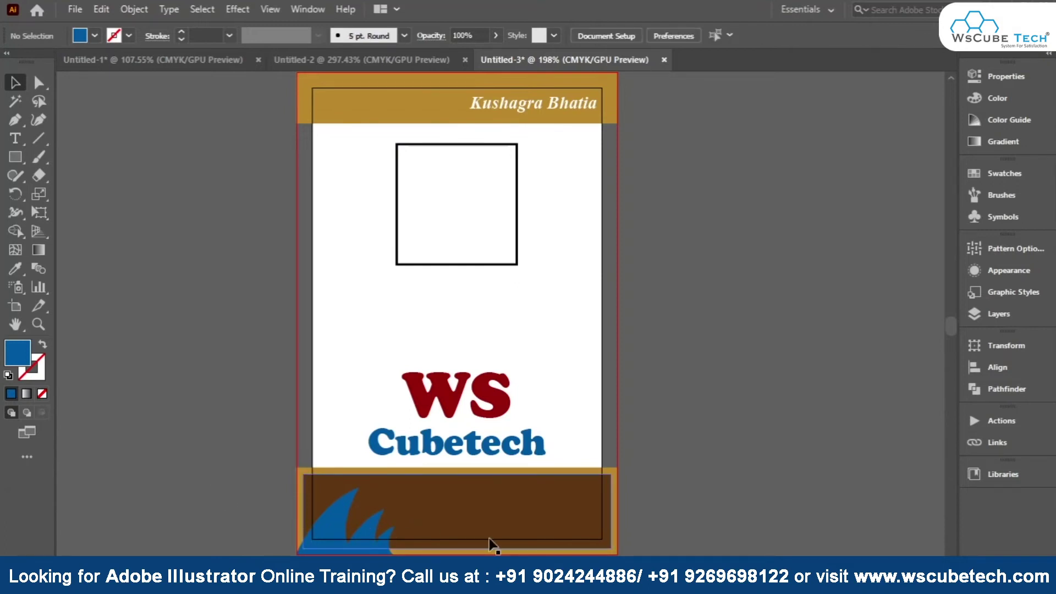
{"action": "left_click", "coordinate": [342, 514]}
{"action": "left_click", "coordinate": [385, 542], "text": "shift"}
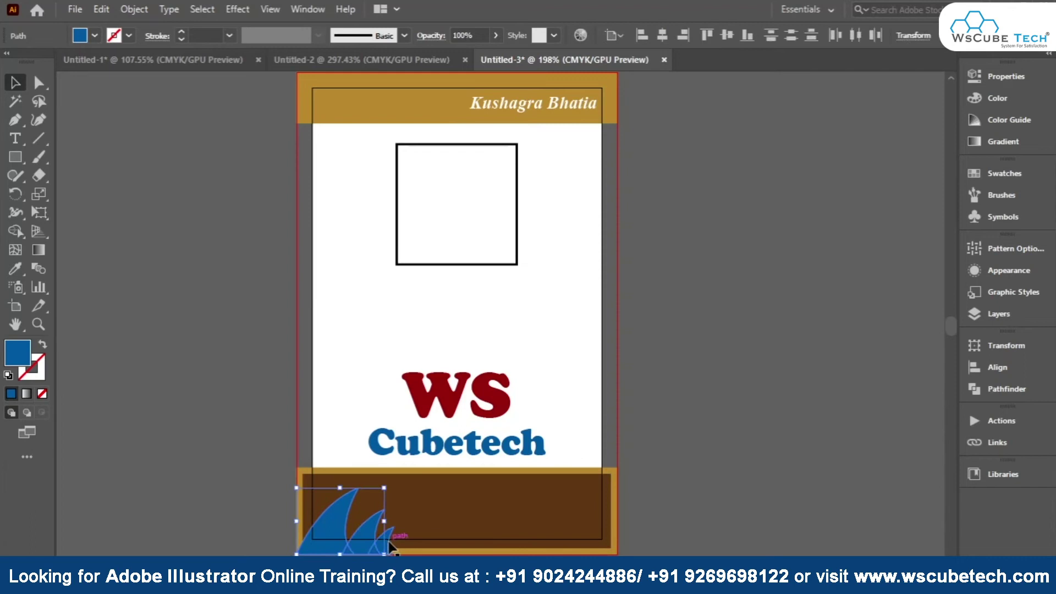
{"action": "left_click_drag", "start_coordinate": [342, 533], "coordinate": [340, 255]}
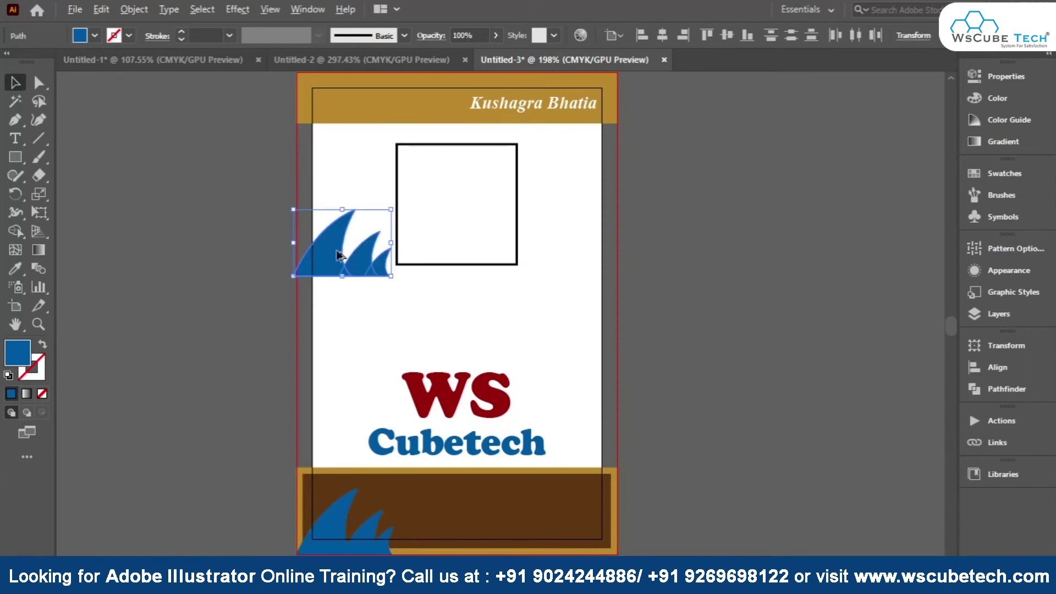
Rotate the fin copy 180° and move it to the top band's right corner
{"action": "left_click", "coordinate": [996, 77]}
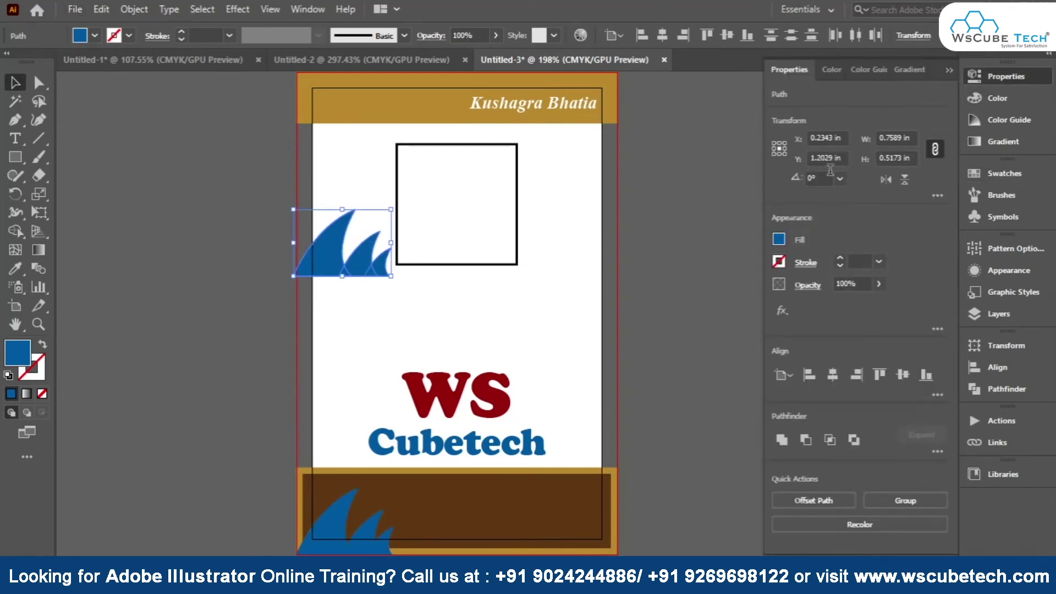
{"action": "left_click", "coordinate": [906, 180]}
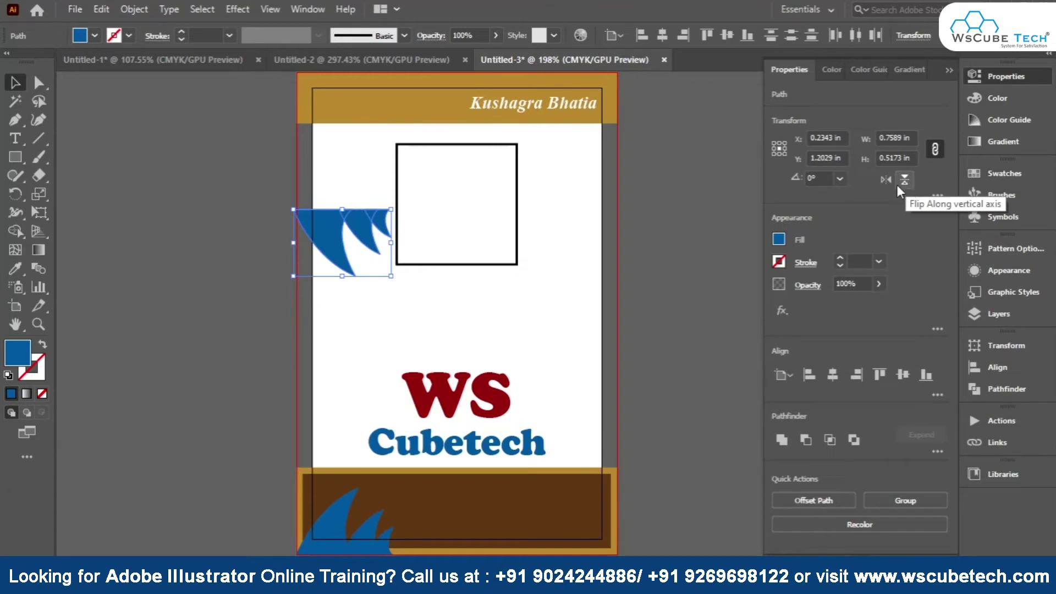
{"action": "left_click", "coordinate": [883, 181]}
{"action": "left_click_drag", "start_coordinate": [352, 227], "coordinate": [580, 94]}
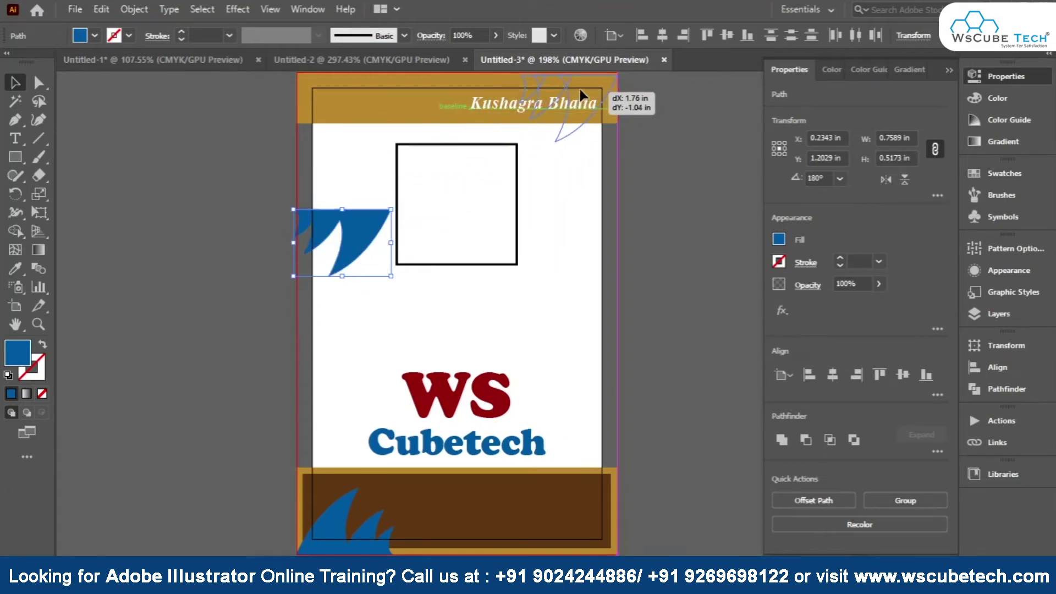
{"action": "left_click_drag", "start_coordinate": [580, 94], "coordinate": [577, 129]}
Zoom in, nudge the top-right fins into place and fill them orange
{"action": "scroll", "coordinate": [681, 222], "scroll_direction": "up", "scroll_amount": 3}
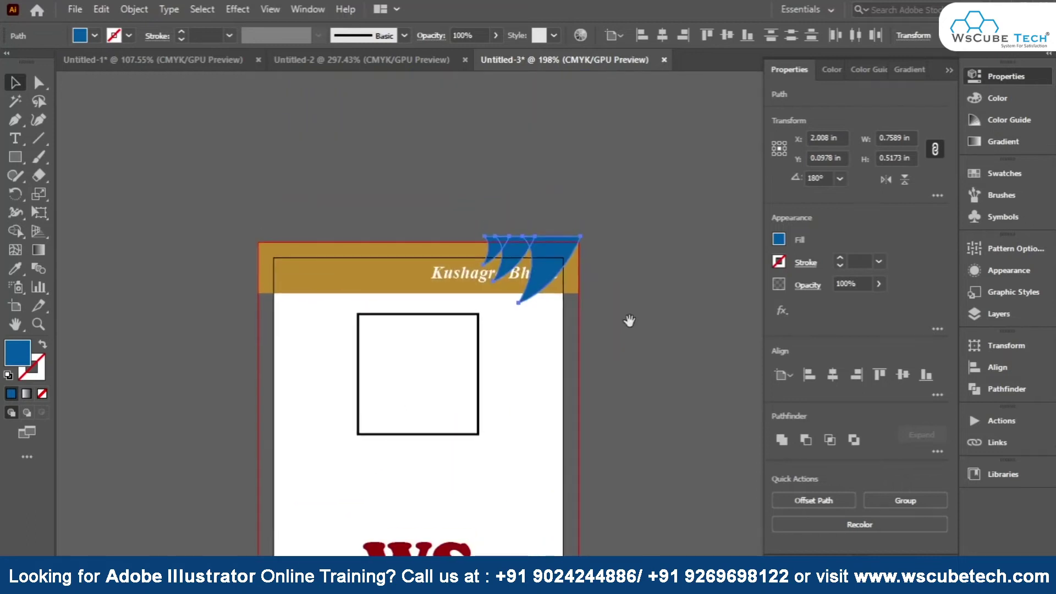
{"action": "left_click_drag", "start_coordinate": [556, 281], "coordinate": [588, 196]}
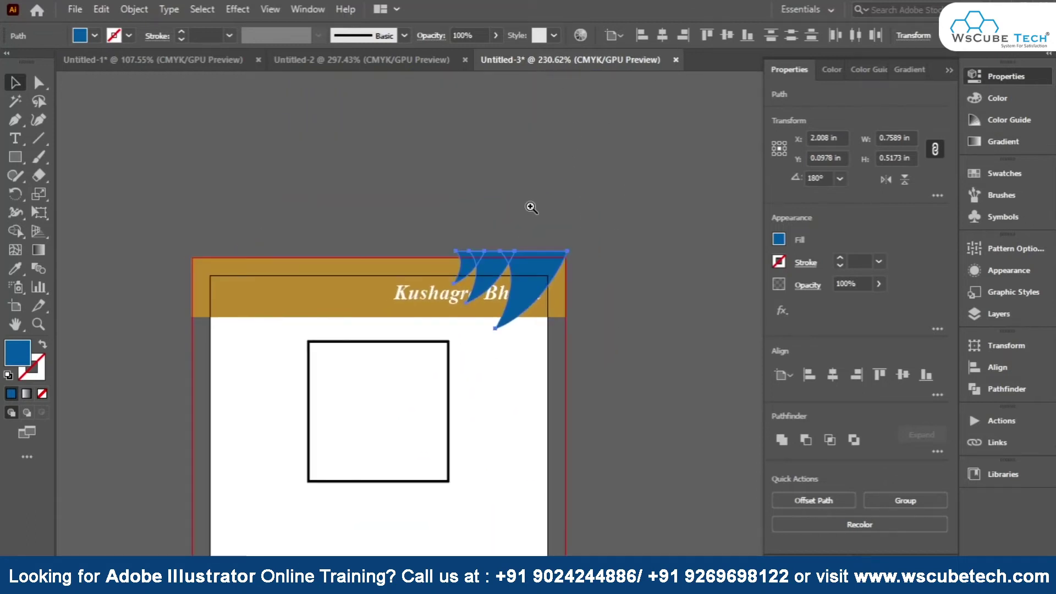
{"action": "scroll", "coordinate": [549, 271], "scroll_direction": "up", "scroll_amount": 3}
{"action": "mouse_move", "coordinate": [565, 237]}
{"action": "left_mouse_down"}
{"action": "mouse_move", "coordinate": [562, 251]}
{"action": "mouse_move", "coordinate": [537, 198]}
{"action": "left_mouse_up"}
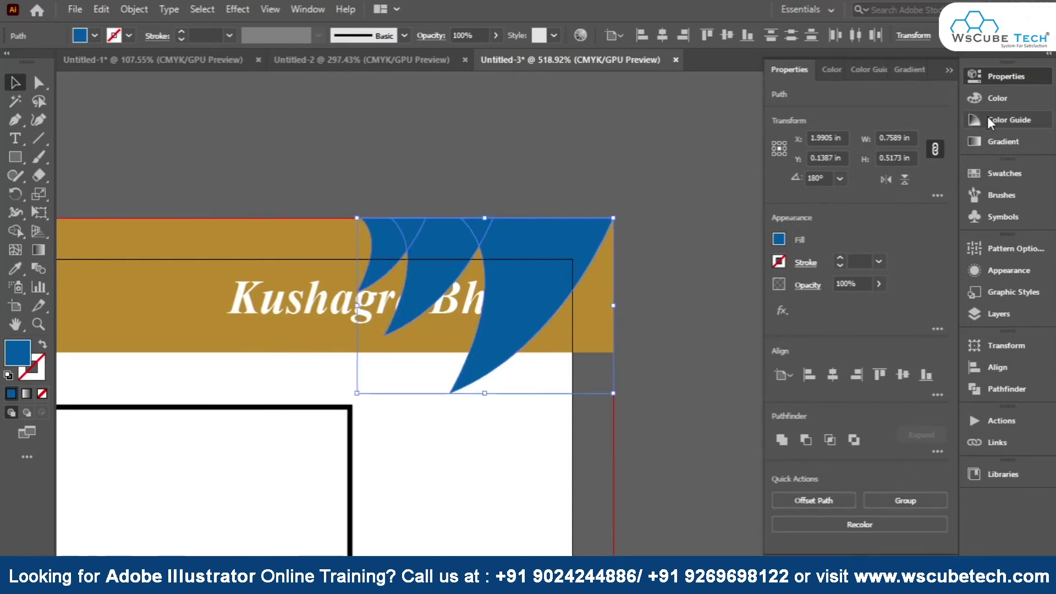
{"action": "left_click", "coordinate": [983, 98]}
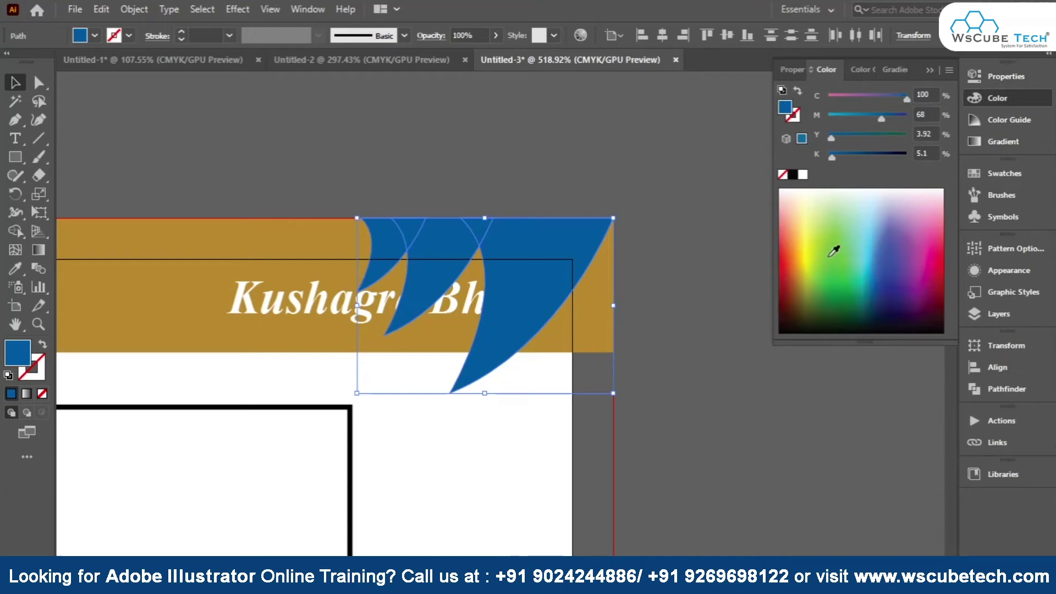
{"action": "left_click_drag", "start_coordinate": [807, 265], "coordinate": [795, 277]}
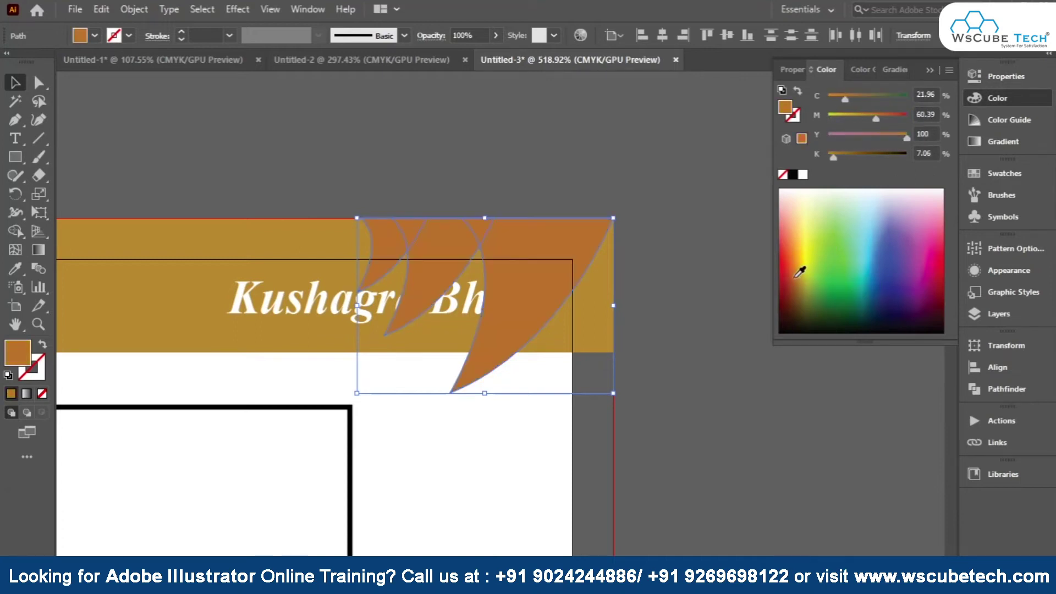
Move the name text left so it is fully visible
{"action": "scroll", "coordinate": [450, 153], "scroll_direction": "up", "scroll_amount": 2}
{"action": "scroll", "coordinate": [450, 153], "scroll_direction": "left", "scroll_amount": 5}
{"action": "left_click_drag", "start_coordinate": [605, 407], "coordinate": [379, 388]}
{"action": "scroll", "coordinate": [399, 394], "scroll_direction": "down", "scroll_amount": 4, "text": "alt"}
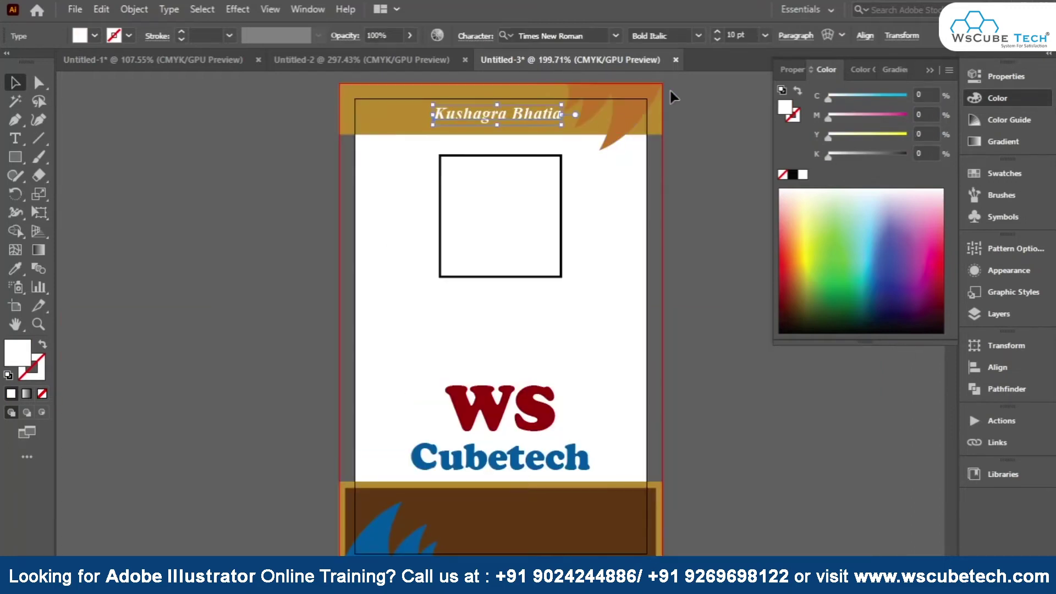
Centre the name horizontally, then widen the bottom-left fins and make them dark brown
{"action": "left_click", "coordinate": [865, 36]}
{"action": "left_click", "coordinate": [739, 78]}
{"action": "left_click", "coordinate": [694, 355]}
{"action": "left_click", "coordinate": [380, 528]}
{"action": "left_click_drag", "start_coordinate": [410, 542], "coordinate": [447, 542]}
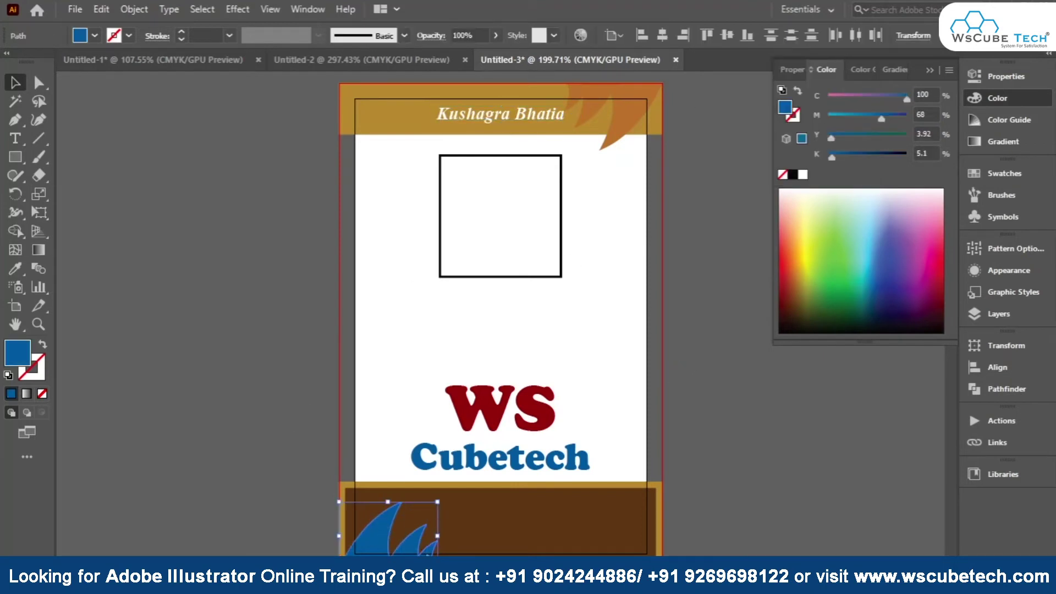
{"action": "left_click_drag", "start_coordinate": [809, 288], "coordinate": [794, 294]}
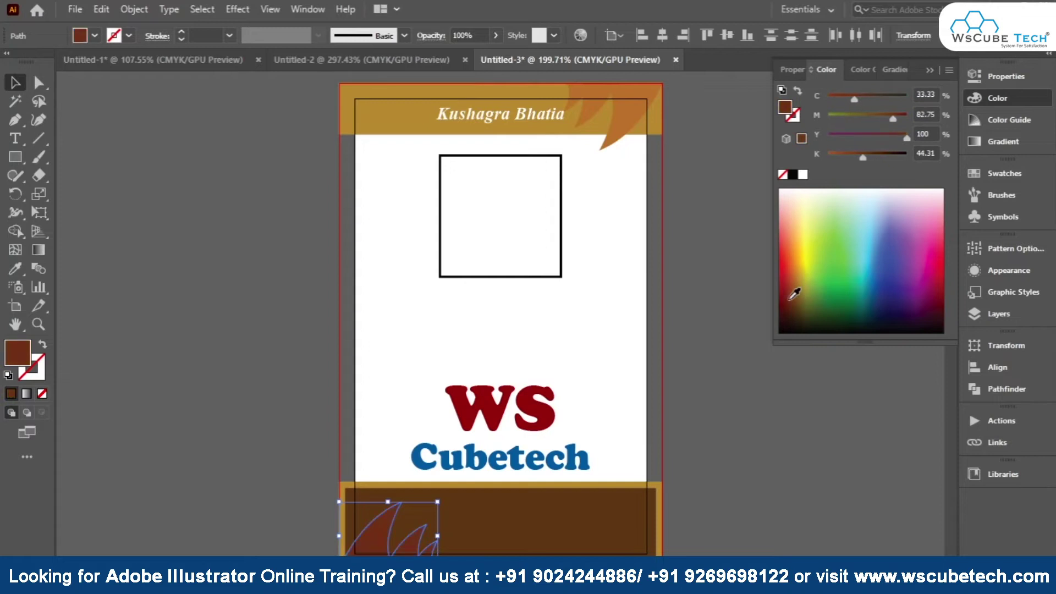
{"action": "left_click", "coordinate": [252, 346]}
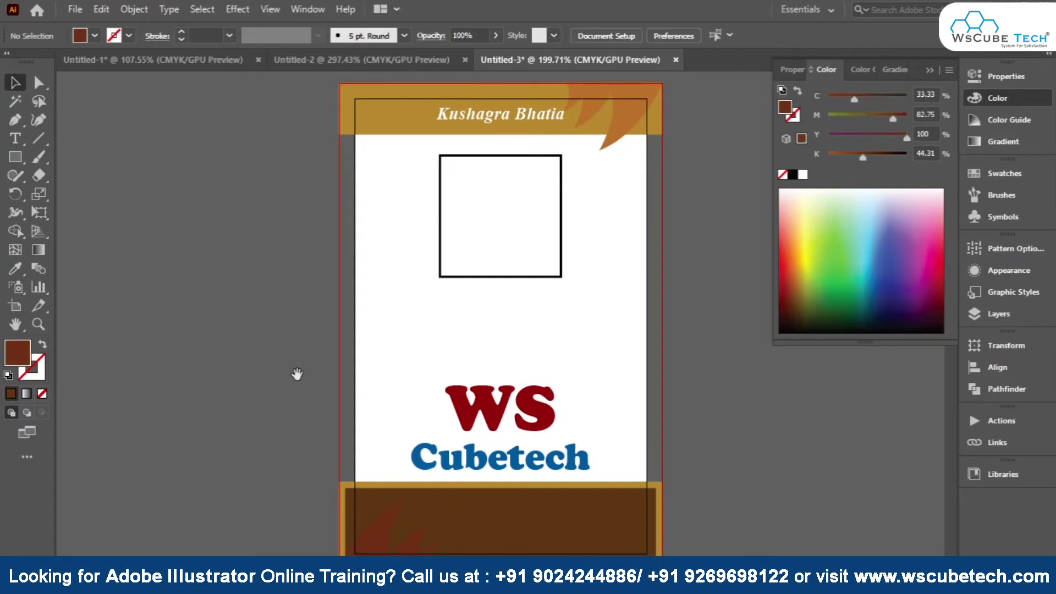
Turn the three flame copies into white highlight curves, shifted slightly right
{"action": "scroll", "coordinate": [295, 372], "scroll_direction": "down", "scroll_amount": 3}
{"action": "left_click", "coordinate": [270, 350]}
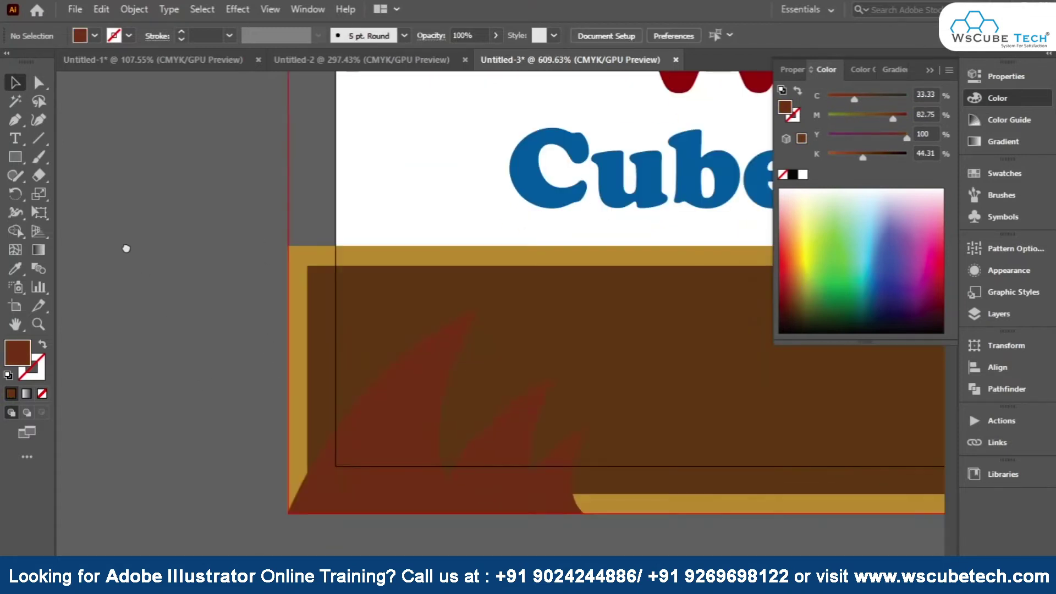
{"action": "left_click", "coordinate": [360, 363]}
{"action": "left_click", "coordinate": [503, 434], "text": "shift"}
{"action": "left_click", "coordinate": [553, 462], "text": "shift"}
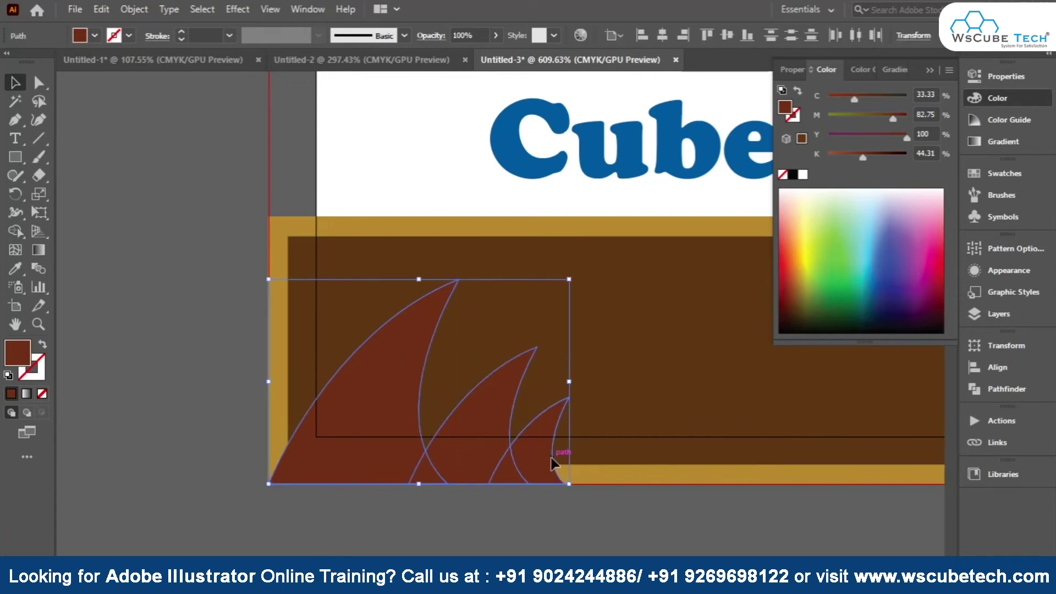
{"action": "left_click_drag", "start_coordinate": [356, 434], "coordinate": [367, 435]}
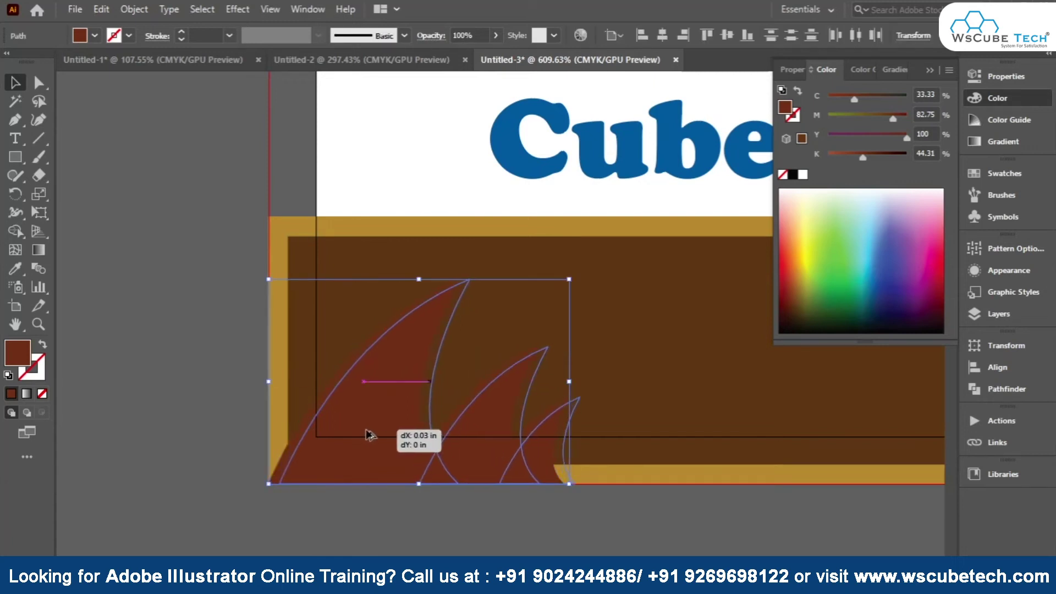
{"action": "key", "text": "a"}
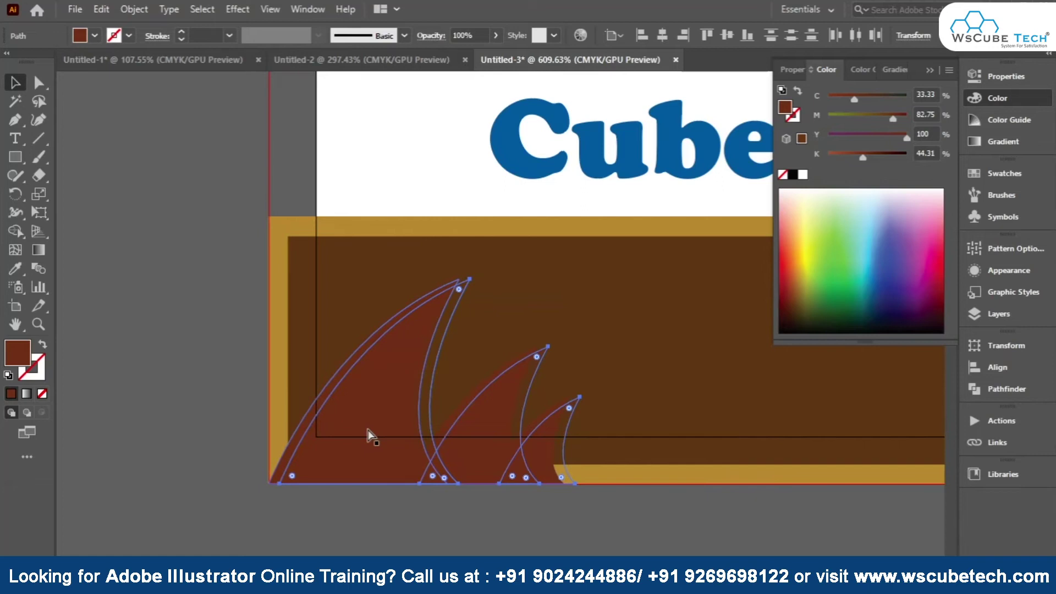
{"action": "left_click", "coordinate": [803, 175]}
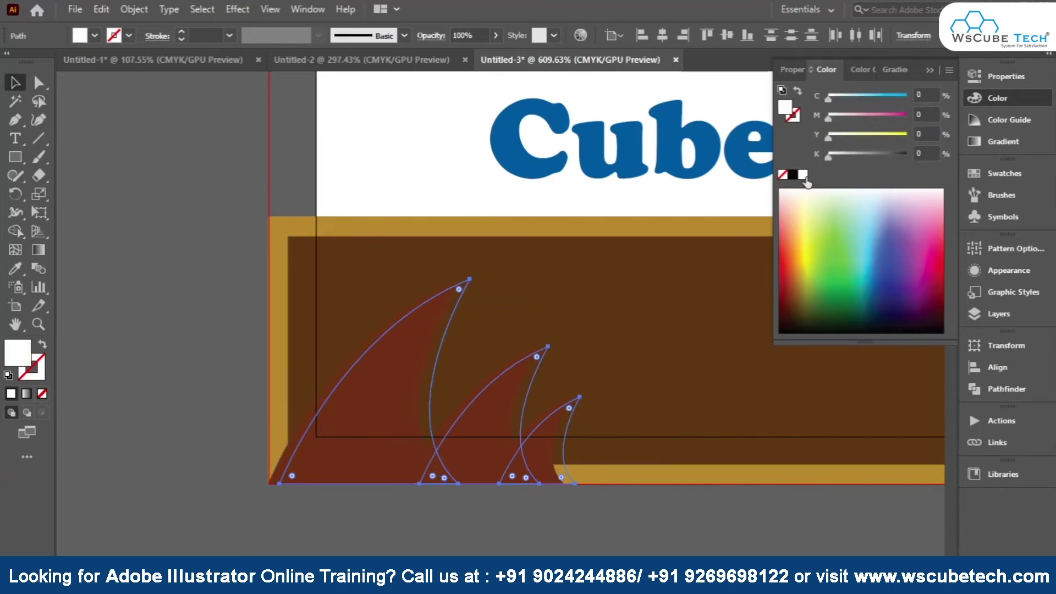
Shift the three white highlight curves slightly left on the fins
{"action": "left_click", "coordinate": [287, 230]}
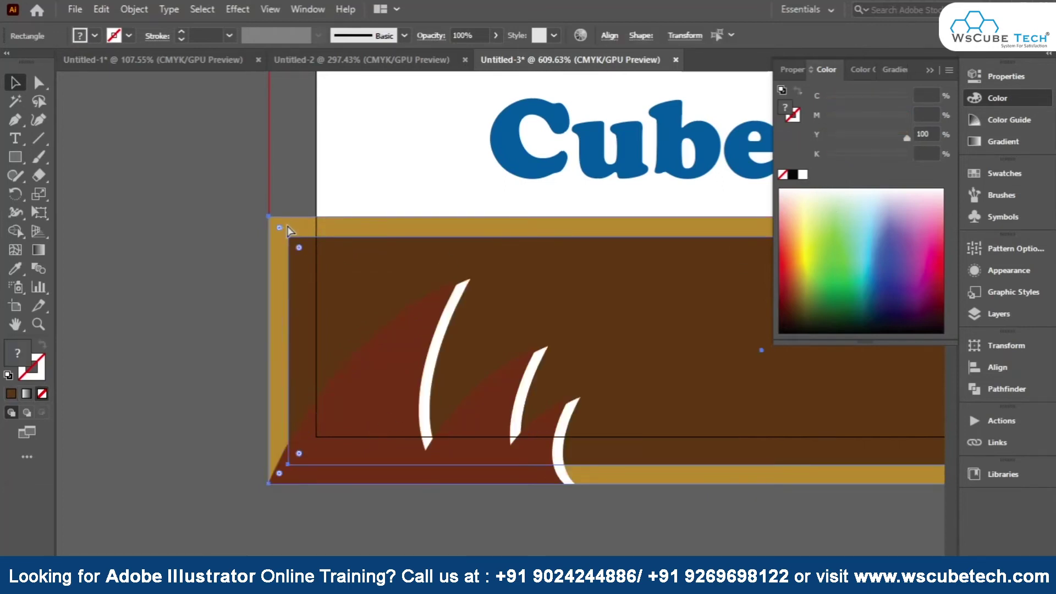
{"action": "left_click", "coordinate": [572, 413]}
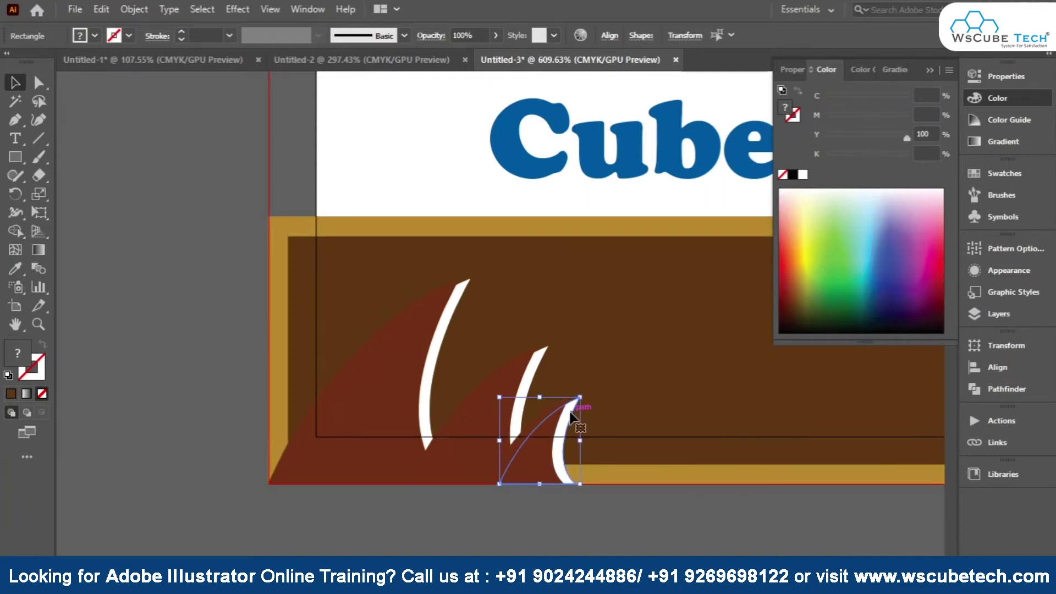
{"action": "left_click", "coordinate": [536, 374], "text": "shift"}
{"action": "left_click", "coordinate": [452, 318], "text": "shift"}
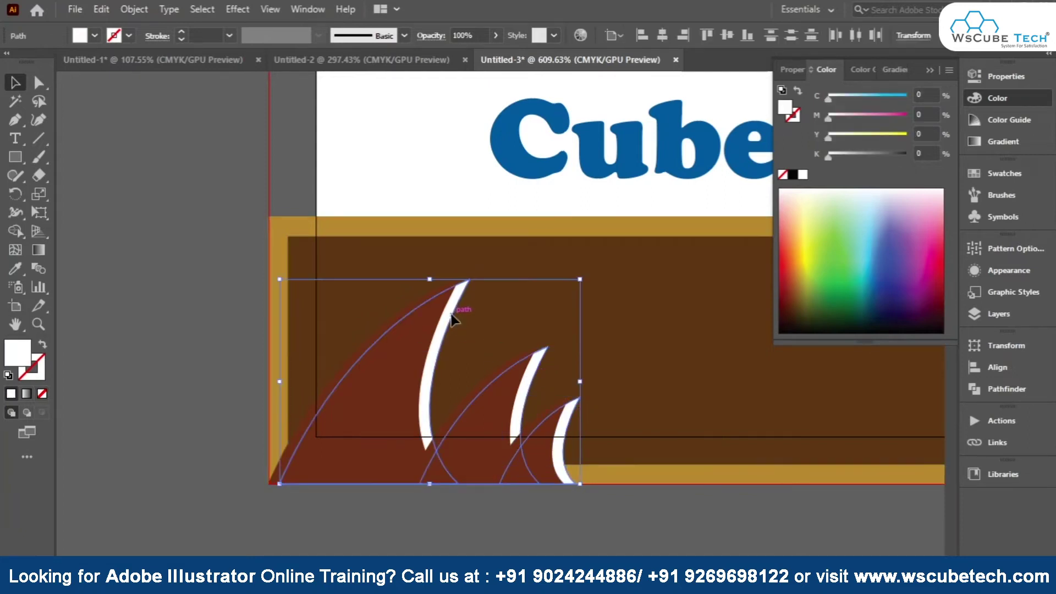
{"action": "left_click_drag", "start_coordinate": [451, 315], "coordinate": [445, 316]}
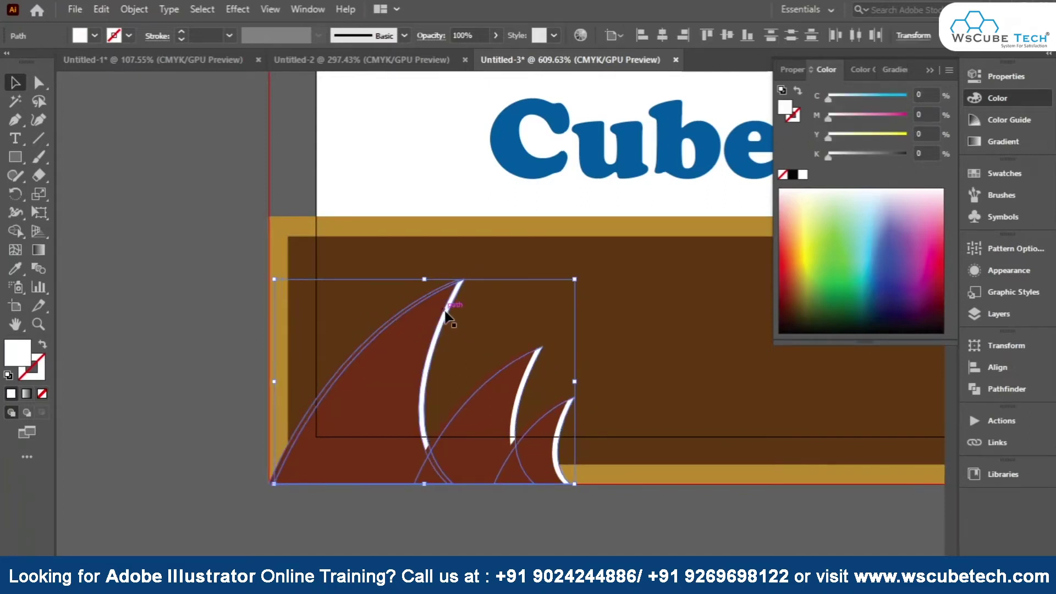
{"action": "left_click", "coordinate": [135, 316]}
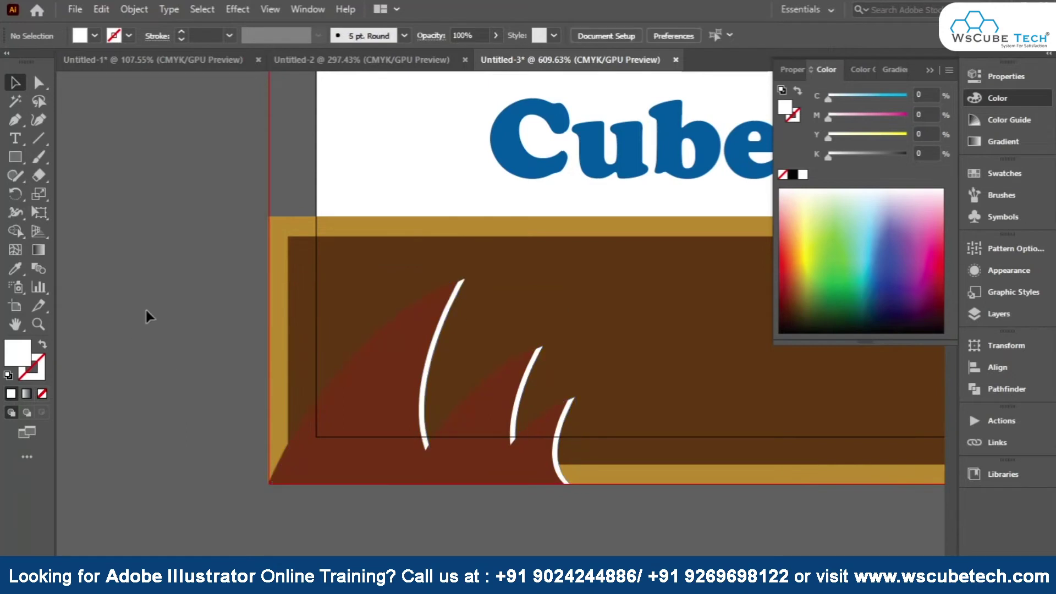
Lighten the brown footer band to C40 M70 Y100 K4
{"action": "key", "text": "ctrl+0"}
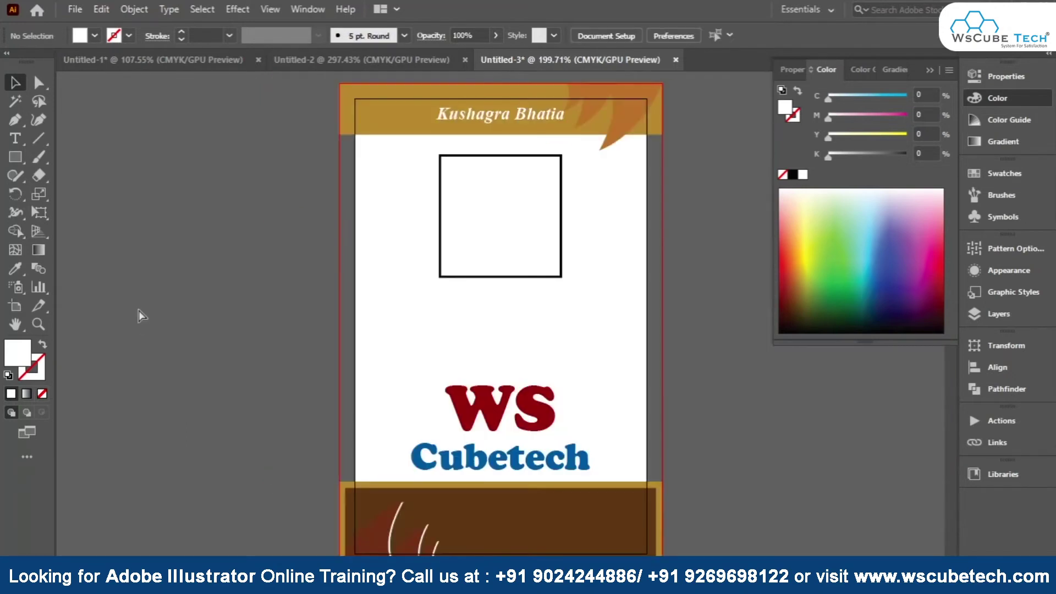
{"action": "left_click_drag", "start_coordinate": [275, 333], "coordinate": [260, 314]}
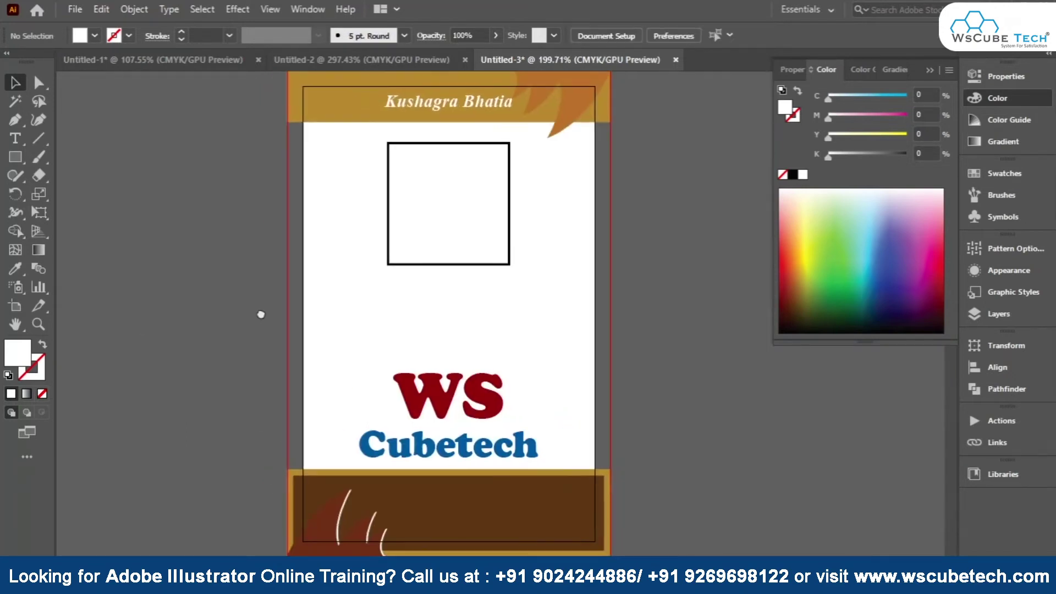
{"action": "left_click", "coordinate": [488, 496]}
{"action": "left_click_drag", "start_coordinate": [863, 156], "coordinate": [833, 158]}
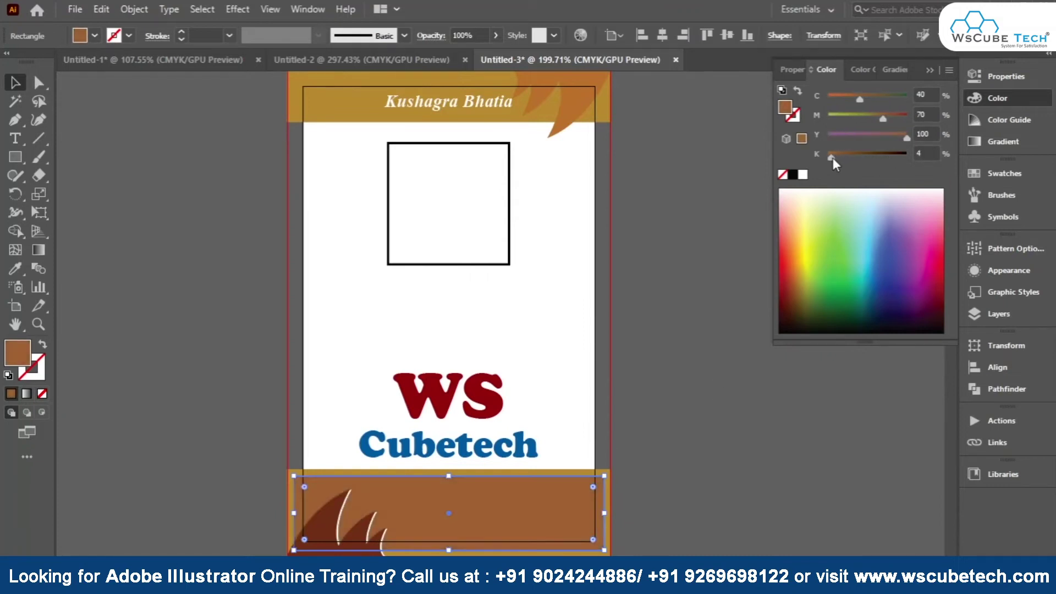
{"action": "left_click", "coordinate": [655, 227]}
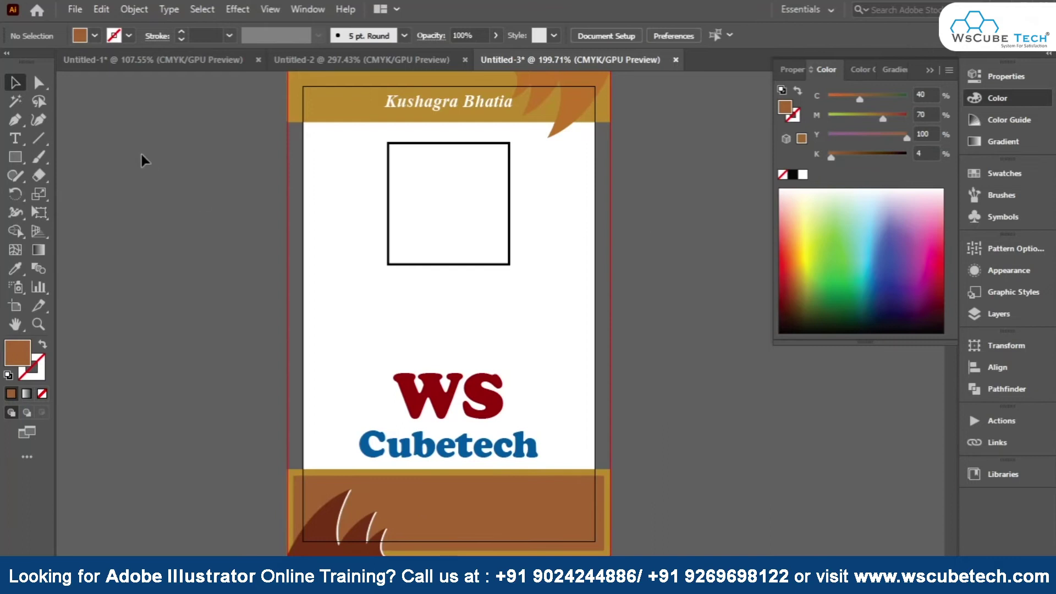
{"action": "key", "text": "ctrl+minus"}
{"action": "key", "text": "ctrl+plus"}
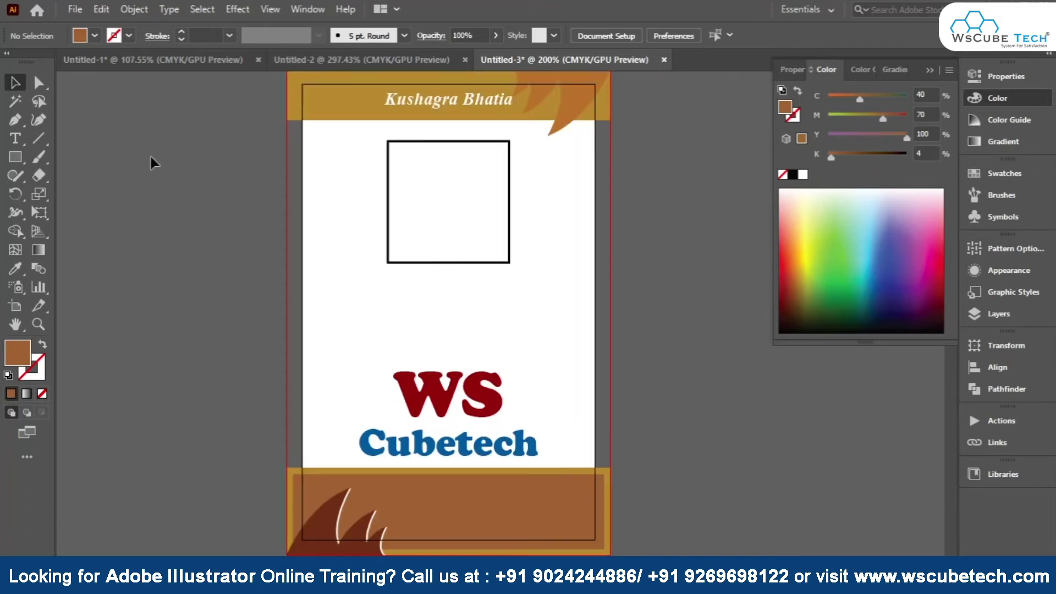
{"action": "left_click", "coordinate": [433, 142]}
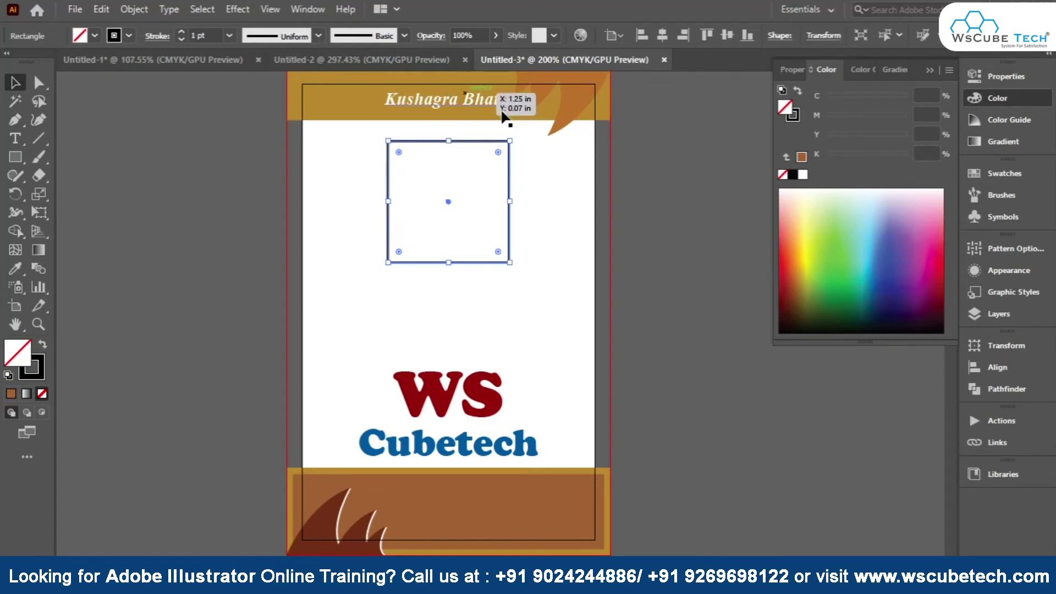
Open the Regal Vector Pack symbol library from the Symbols panel
{"action": "left_click", "coordinate": [983, 217]}
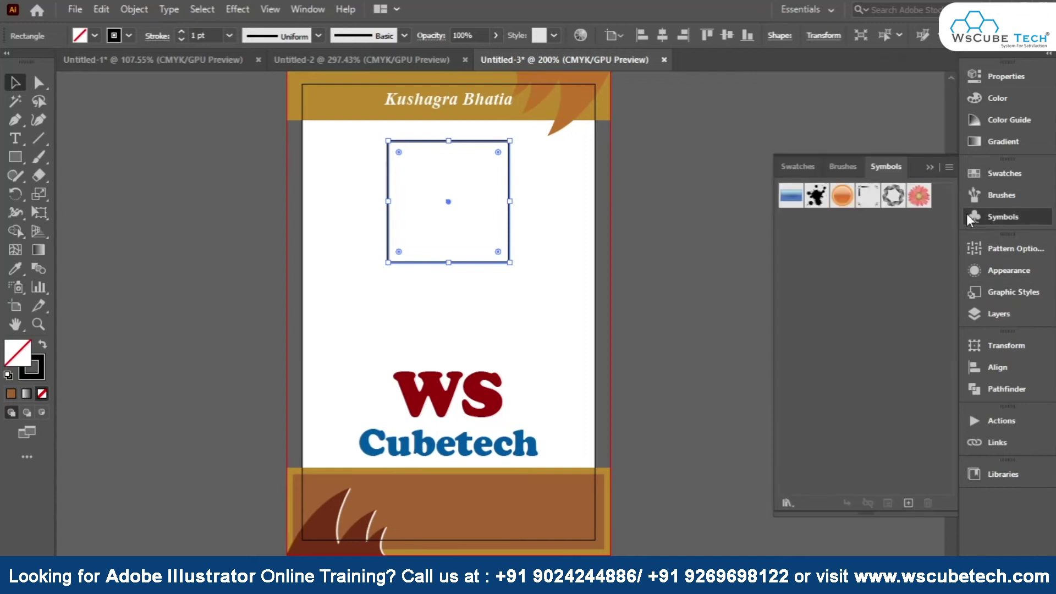
{"action": "left_click", "coordinate": [948, 168]}
{"action": "mouse_move", "coordinate": [850, 478]}
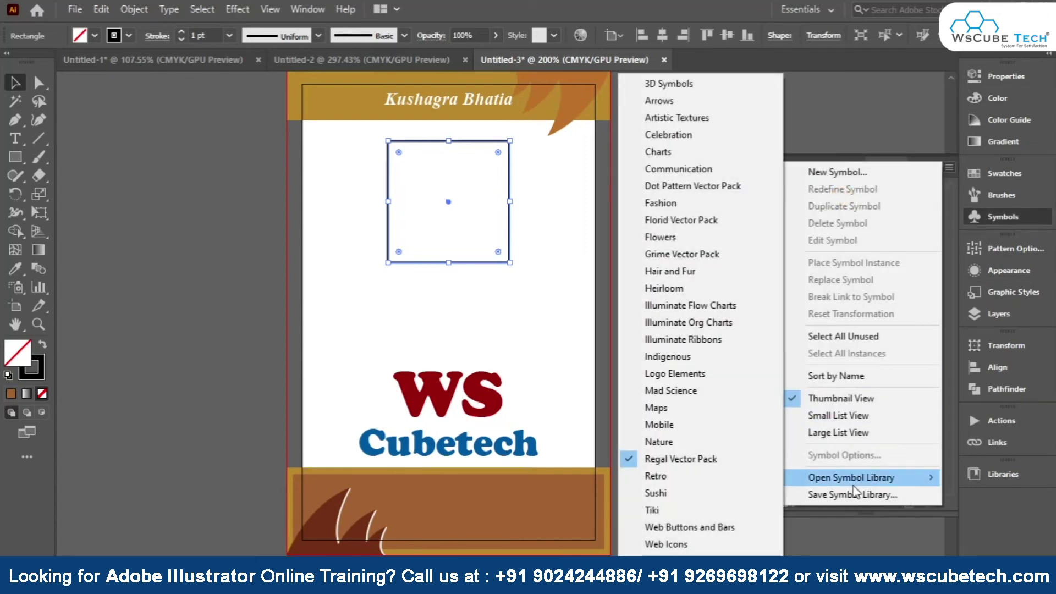
{"action": "left_click", "coordinate": [675, 374]}
{"action": "left_click_drag", "start_coordinate": [671, 377], "coordinate": [707, 537]}
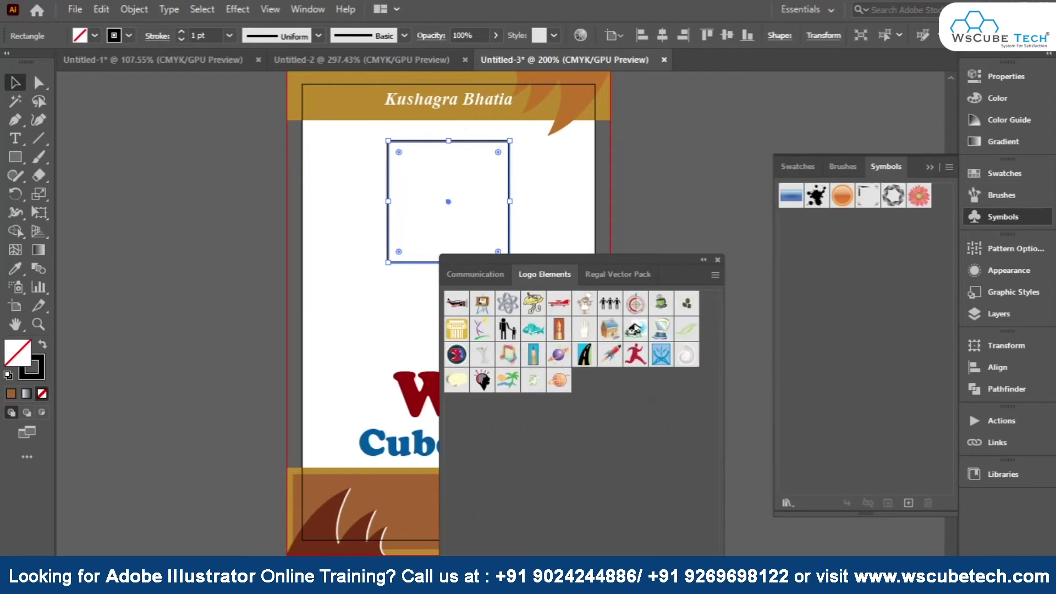
{"action": "left_click", "coordinate": [619, 275]}
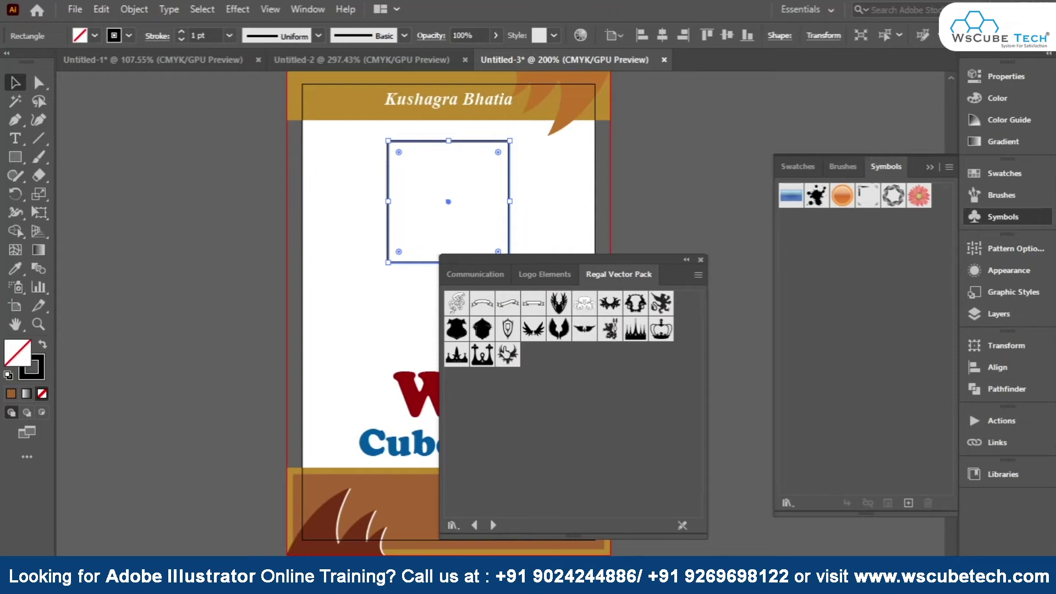
Place the hatched shield crest on the card and scale it down near the top
{"action": "left_click", "coordinate": [483, 330]}
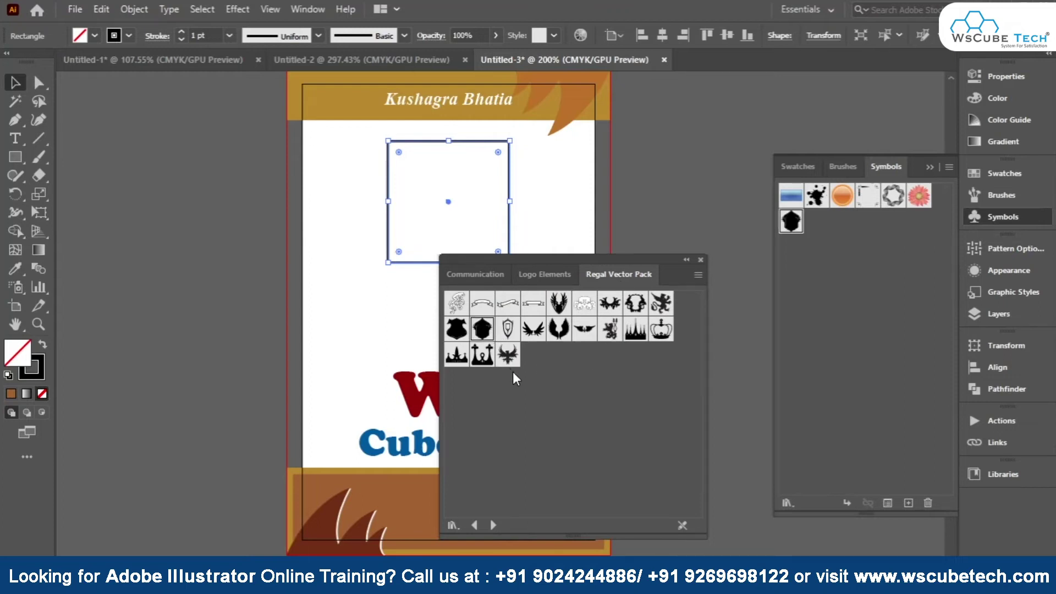
{"action": "left_click_drag", "start_coordinate": [483, 330], "coordinate": [433, 208]}
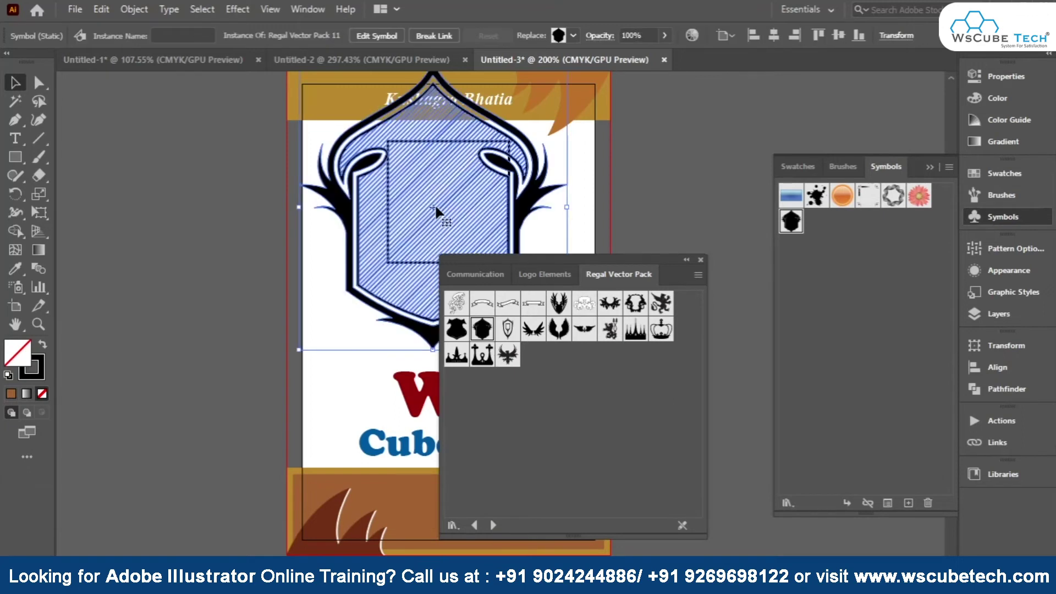
{"action": "left_click_drag", "start_coordinate": [674, 261], "coordinate": [873, 280]}
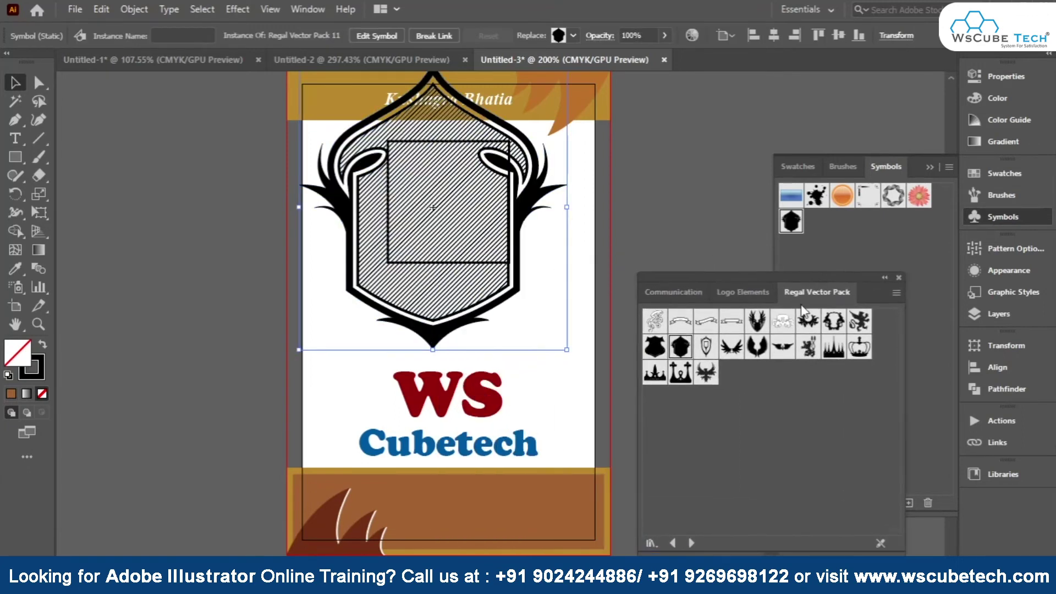
{"action": "left_click_drag", "start_coordinate": [298, 350], "coordinate": [441, 198]}
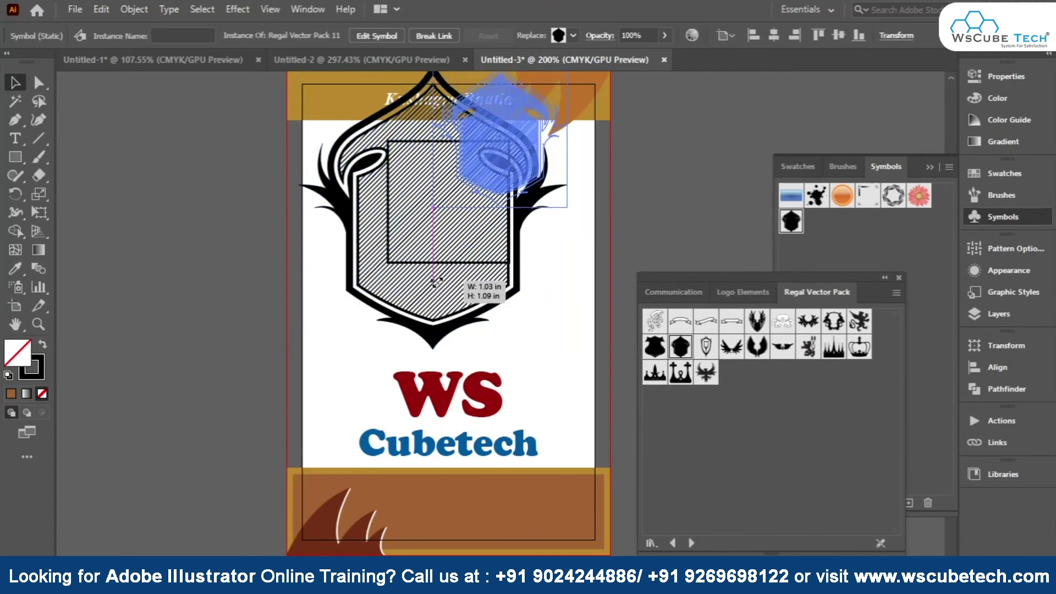
{"action": "mouse_move", "coordinate": [521, 164]}
{"action": "left_mouse_down"}
{"action": "mouse_move", "coordinate": [491, 257]}
{"action": "mouse_move", "coordinate": [455, 237]}
{"action": "left_mouse_up"}
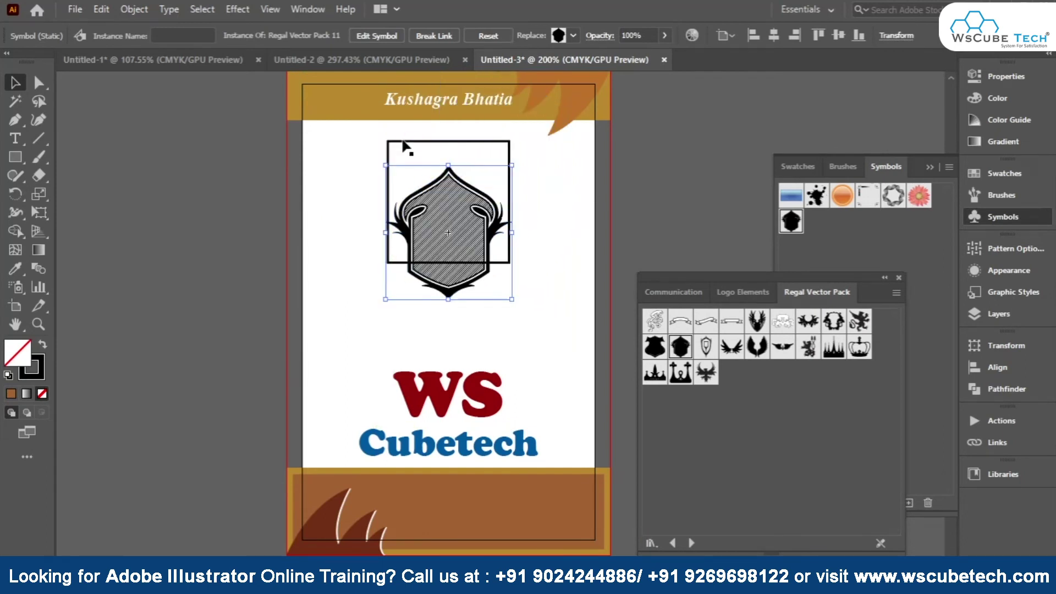
Enlarge the shield crest and move it lower on the card
{"action": "left_click", "coordinate": [446, 256]}
{"action": "left_click_drag", "start_coordinate": [385, 300], "coordinate": [352, 323]}
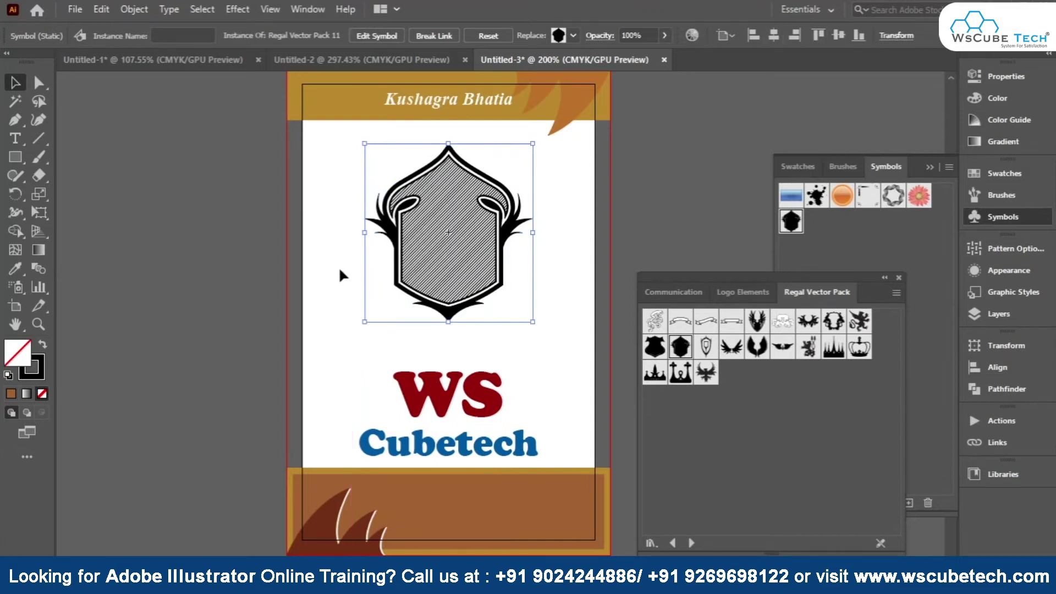
{"action": "left_click", "coordinate": [196, 175]}
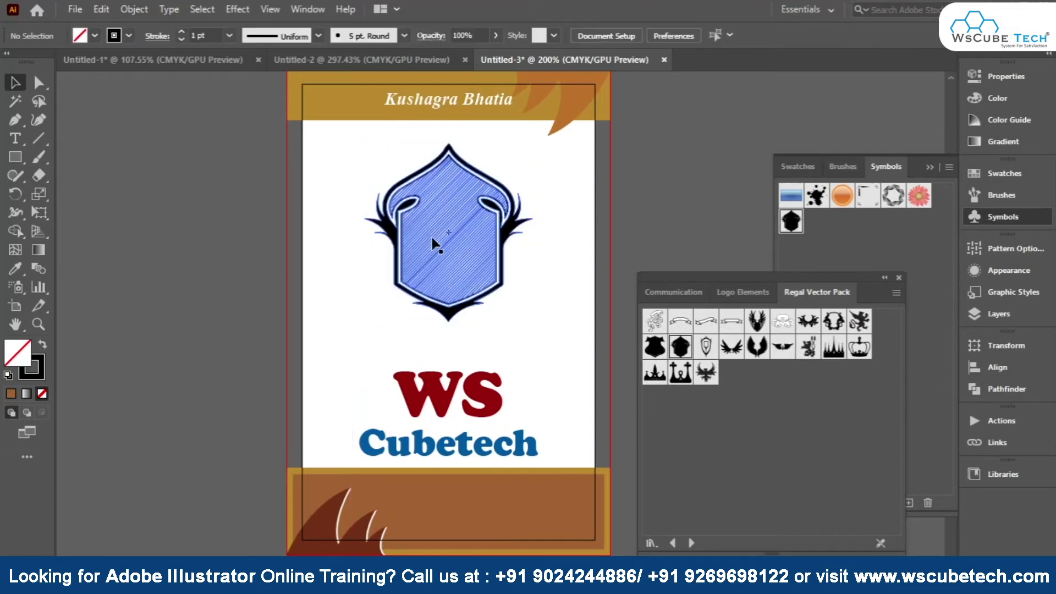
{"action": "left_click", "coordinate": [438, 401]}
{"action": "left_click_drag", "start_coordinate": [427, 213], "coordinate": [425, 250]}
Resize the WS text to sit inside the shield, with Cubetech just beneath
{"action": "left_click_drag", "start_coordinate": [448, 380], "coordinate": [447, 290]}
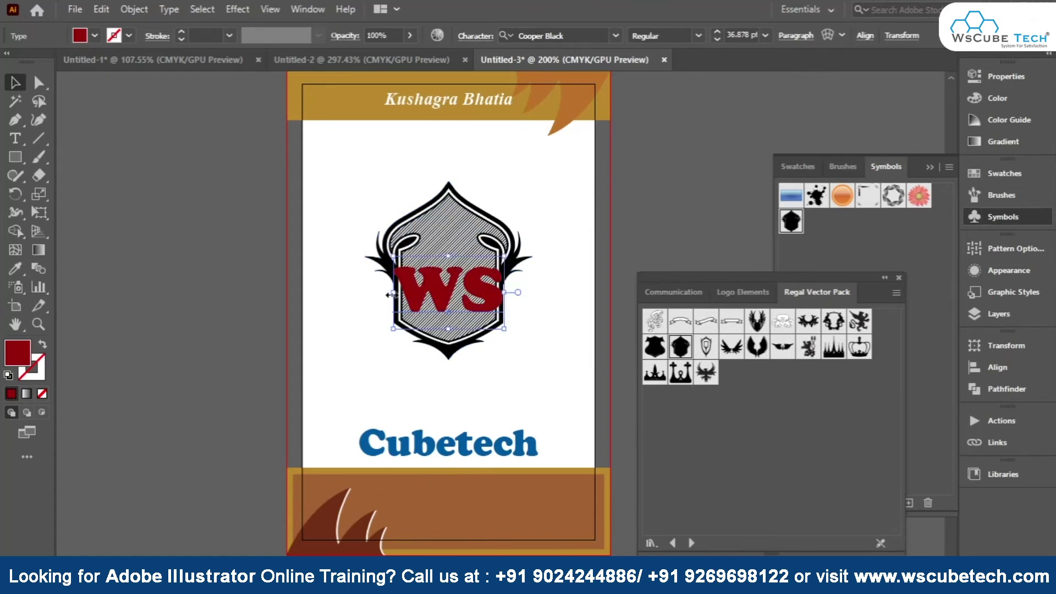
{"action": "left_click_drag", "start_coordinate": [392, 295], "coordinate": [405, 293]}
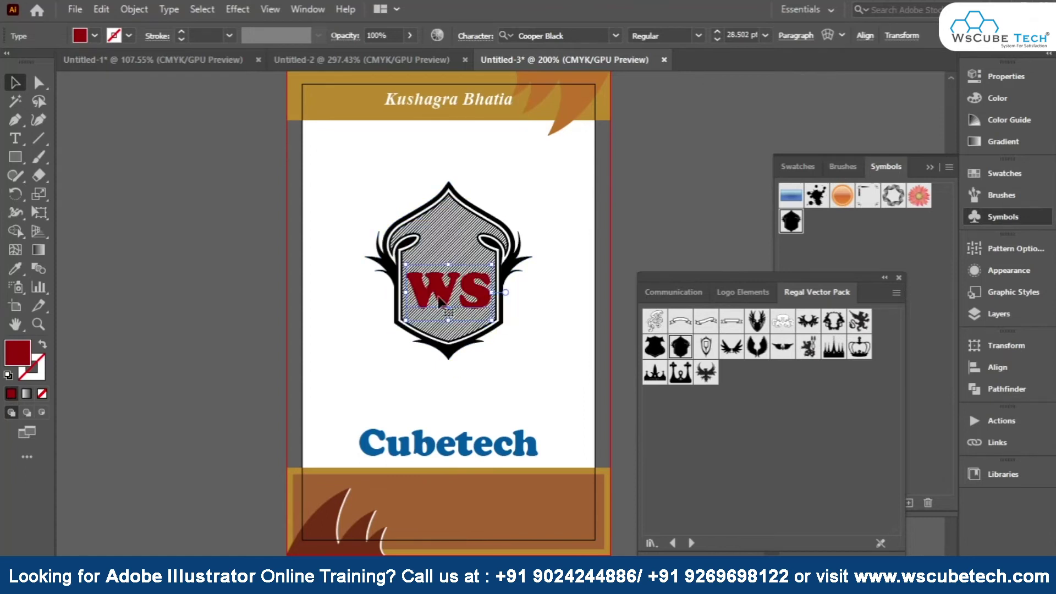
{"action": "left_click_drag", "start_coordinate": [449, 320], "coordinate": [452, 334]}
{"action": "left_click_drag", "start_coordinate": [449, 270], "coordinate": [449, 253]}
{"action": "mouse_move", "coordinate": [460, 443]}
{"action": "left_mouse_down"}
{"action": "mouse_move", "coordinate": [451, 444]}
{"action": "mouse_move", "coordinate": [455, 374]}
{"action": "left_mouse_up"}
Give the WS text a 1 pt white stroke
{"action": "left_click", "coordinate": [466, 311]}
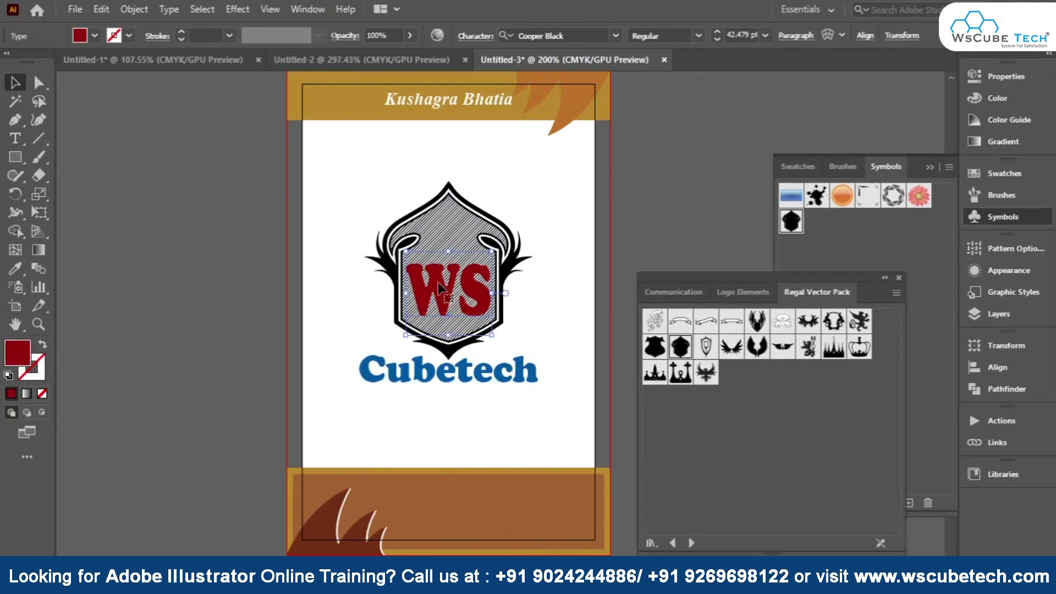
{"action": "left_click", "coordinate": [157, 36]}
{"action": "key", "text": "Return"}
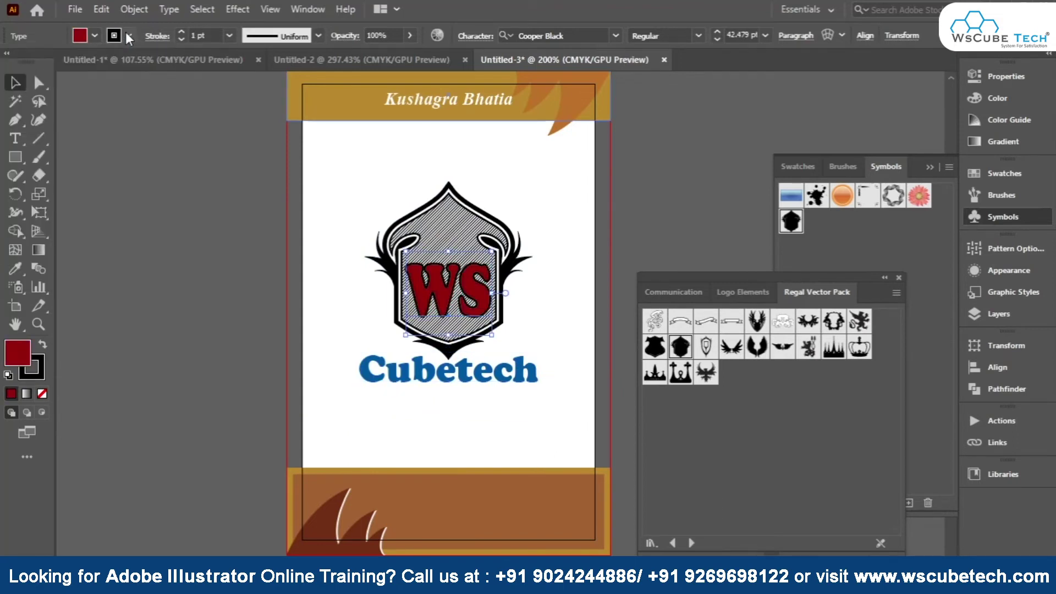
{"action": "left_click", "coordinate": [128, 35]}
{"action": "left_click", "coordinate": [32, 61]}
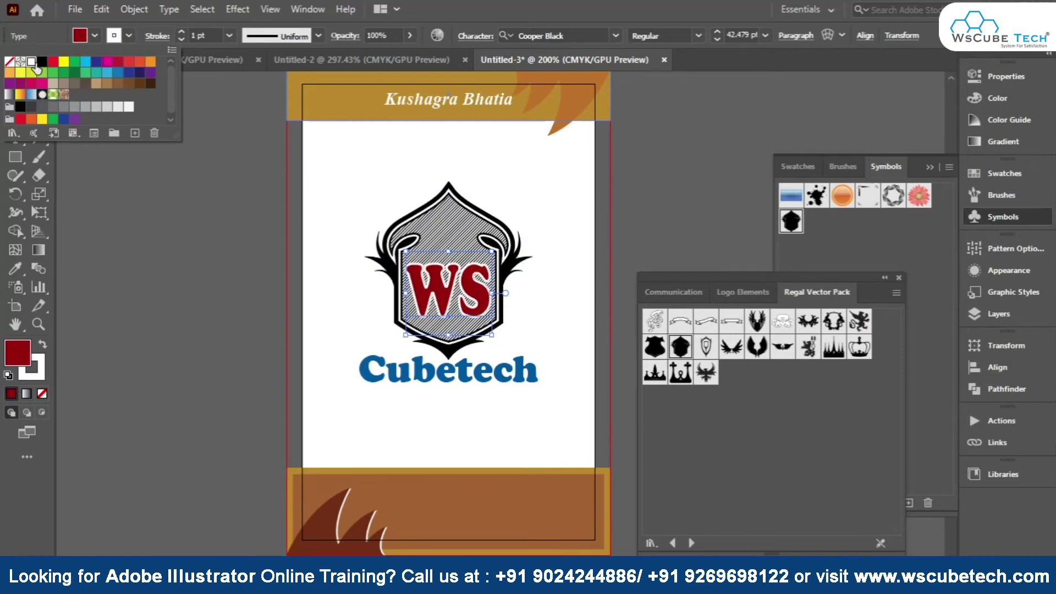
{"action": "left_click", "coordinate": [244, 268]}
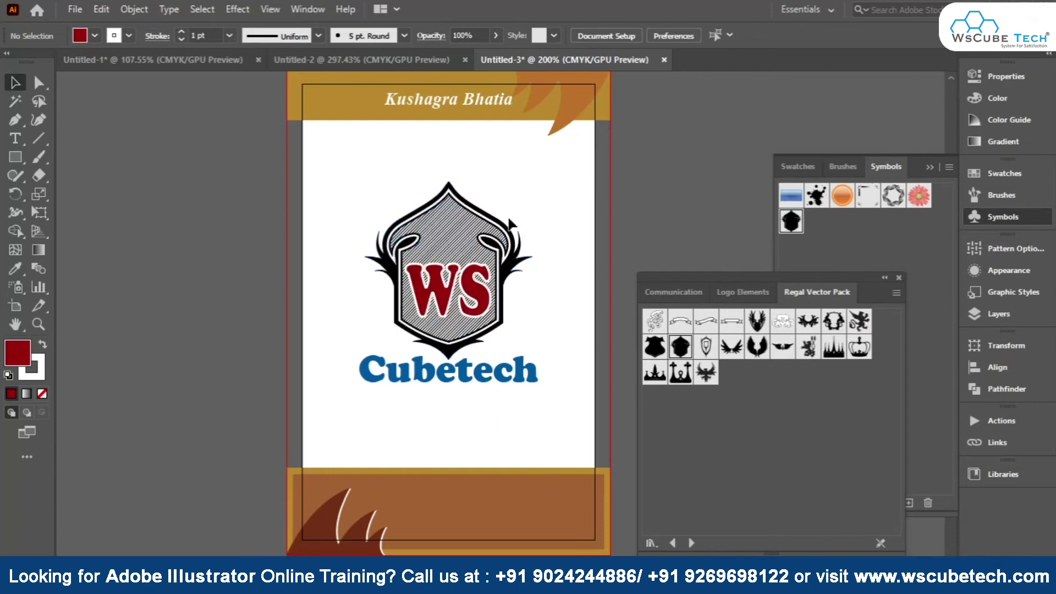
{"action": "left_click", "coordinate": [899, 278]}
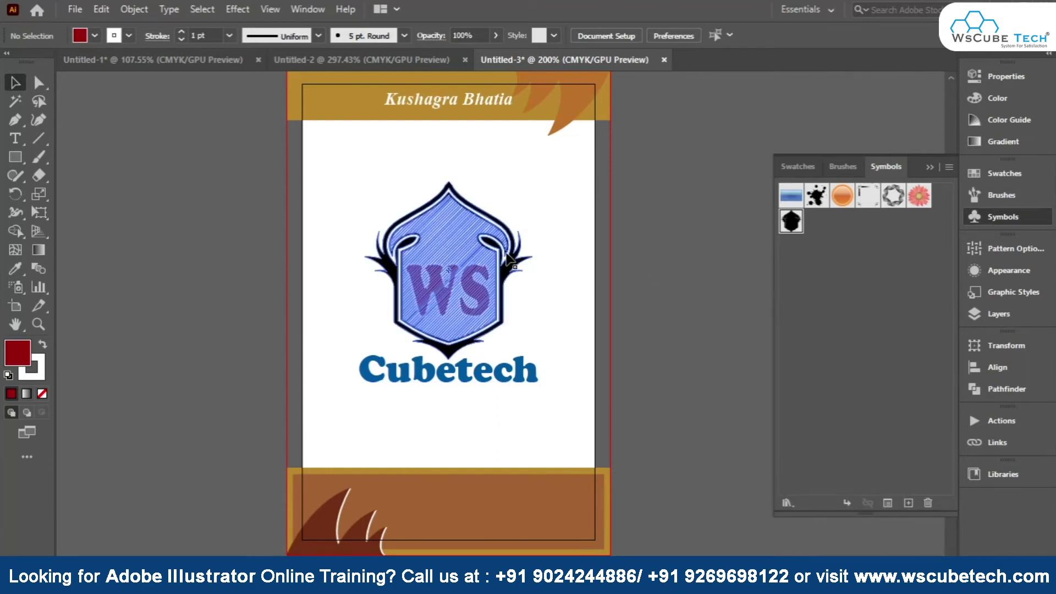
Enter symbol editing for the shield and try Object > Ungroup on its artwork
{"action": "double_click", "coordinate": [511, 266]}
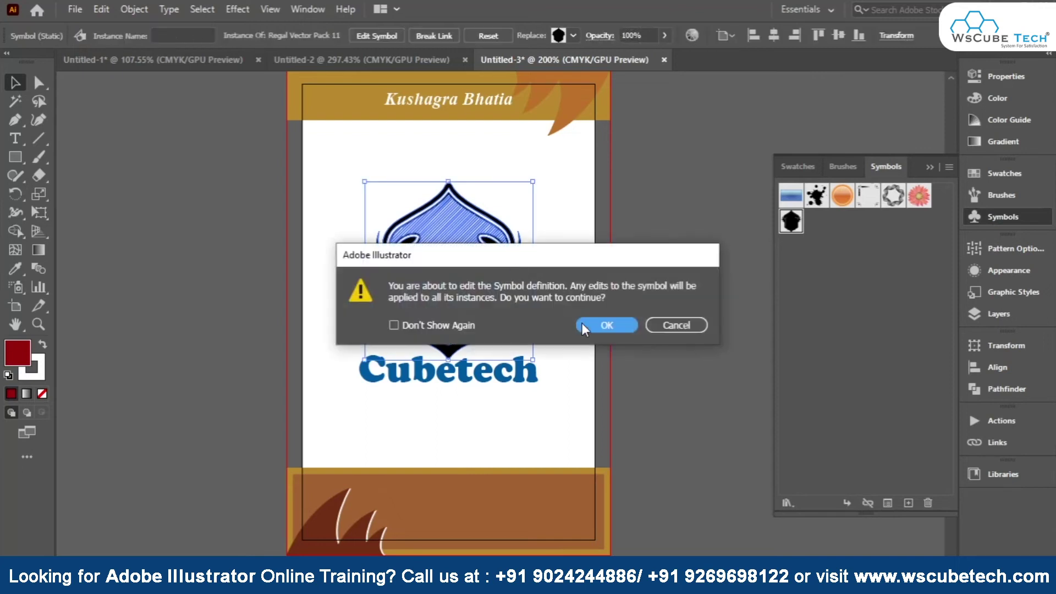
{"action": "left_click", "coordinate": [586, 326]}
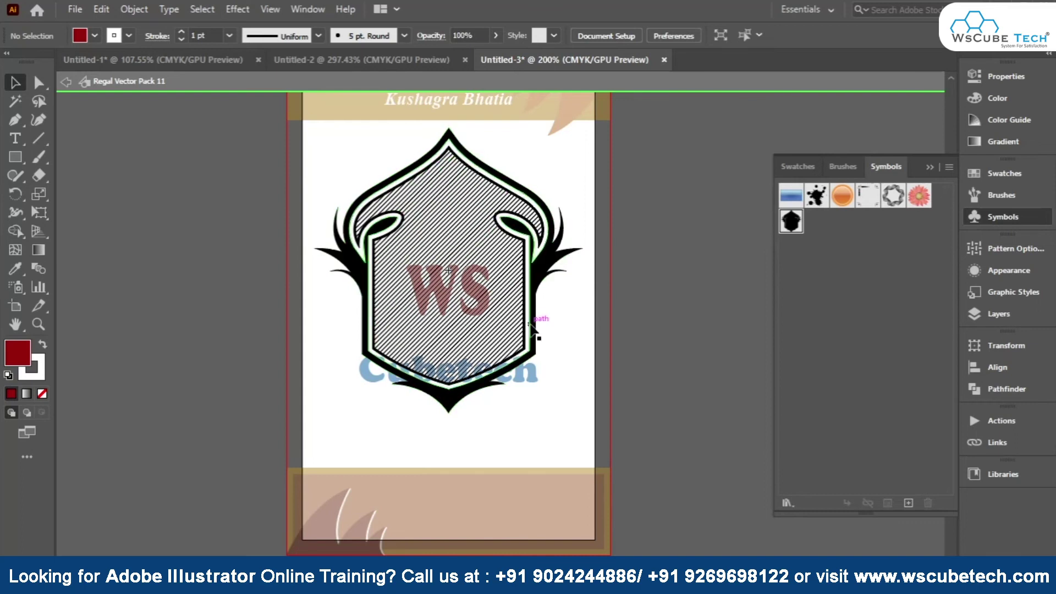
{"action": "left_click", "coordinate": [409, 220]}
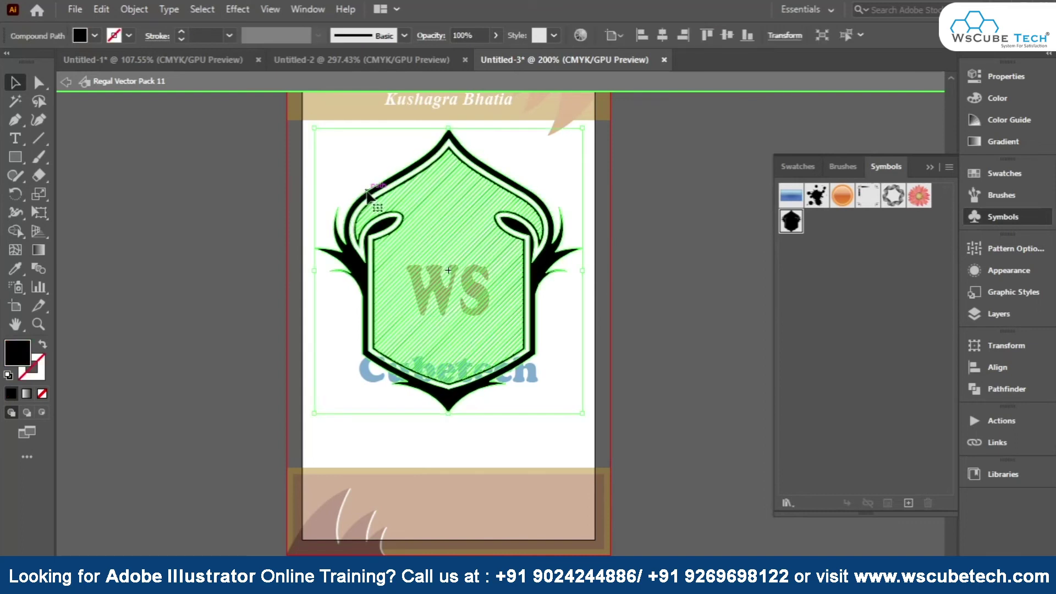
{"action": "left_click", "coordinate": [134, 9]}
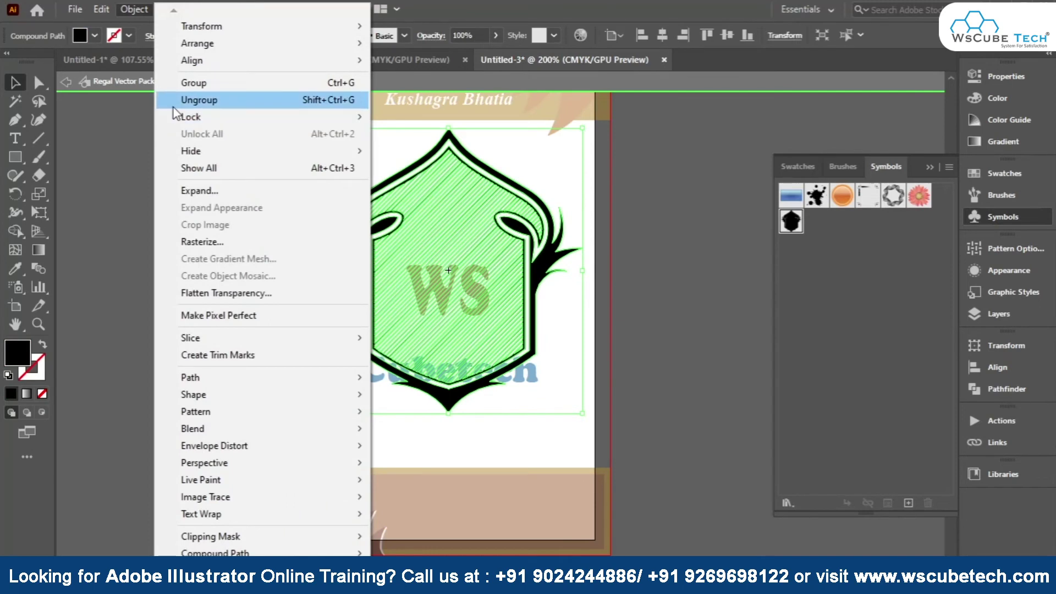
{"action": "left_click", "coordinate": [199, 100]}
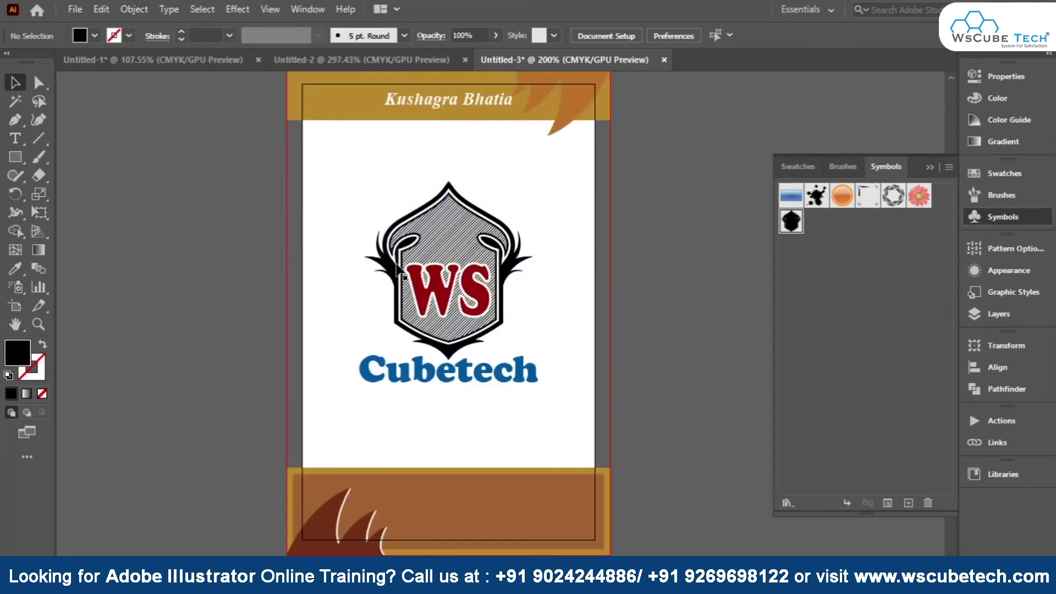
Re-enter the shield symbol, ungroup it, and undo a test move of the artwork
{"action": "double_click", "coordinate": [387, 265]}
{"action": "left_click", "coordinate": [600, 326]}
{"action": "left_click", "coordinate": [402, 236]}
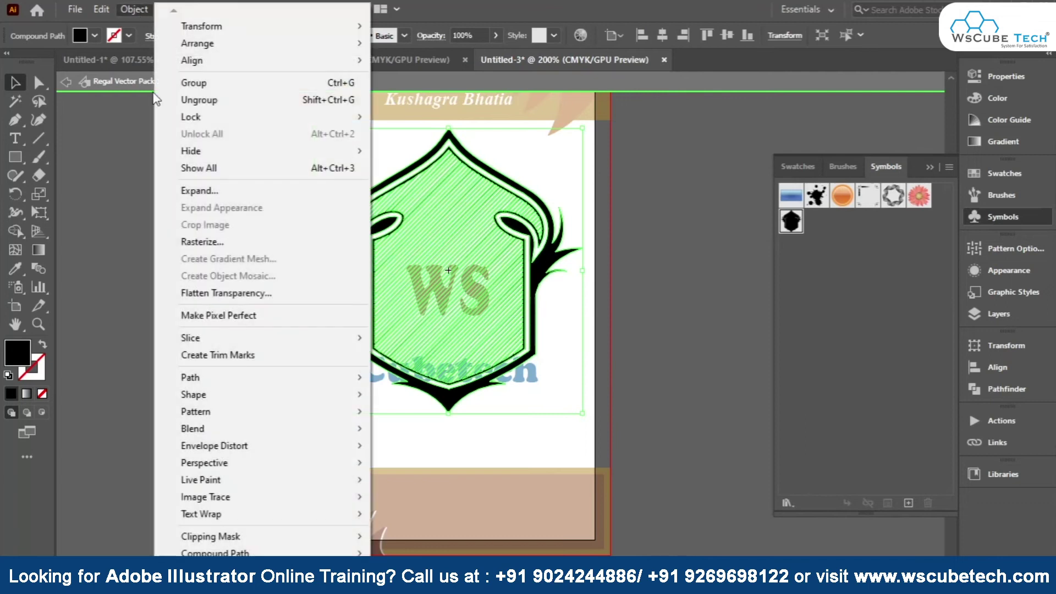
{"action": "left_click", "coordinate": [190, 98]}
{"action": "left_click", "coordinate": [201, 200]}
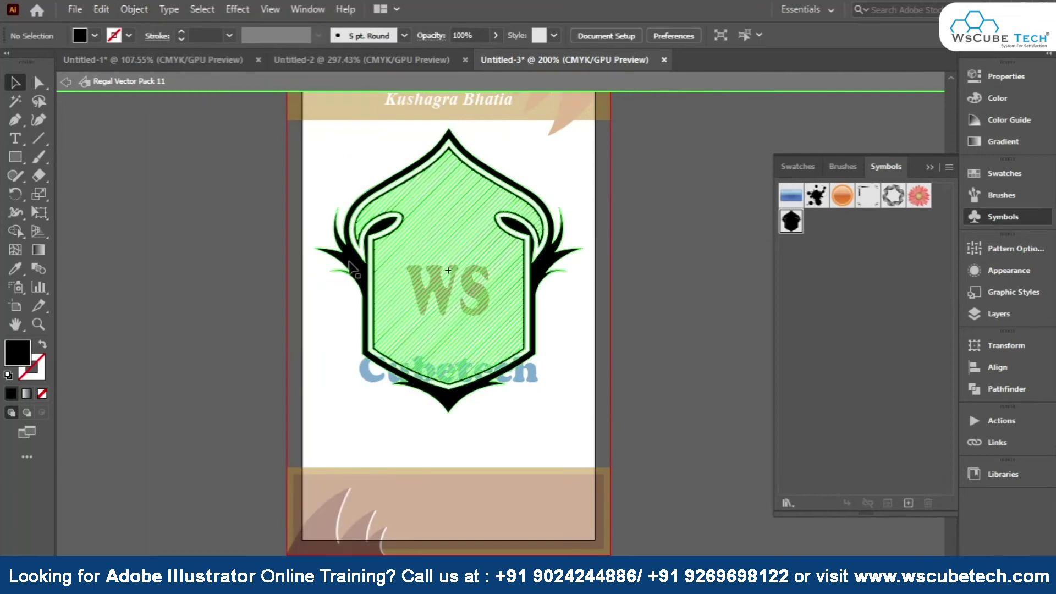
{"action": "left_click_drag", "start_coordinate": [367, 263], "coordinate": [658, 271]}
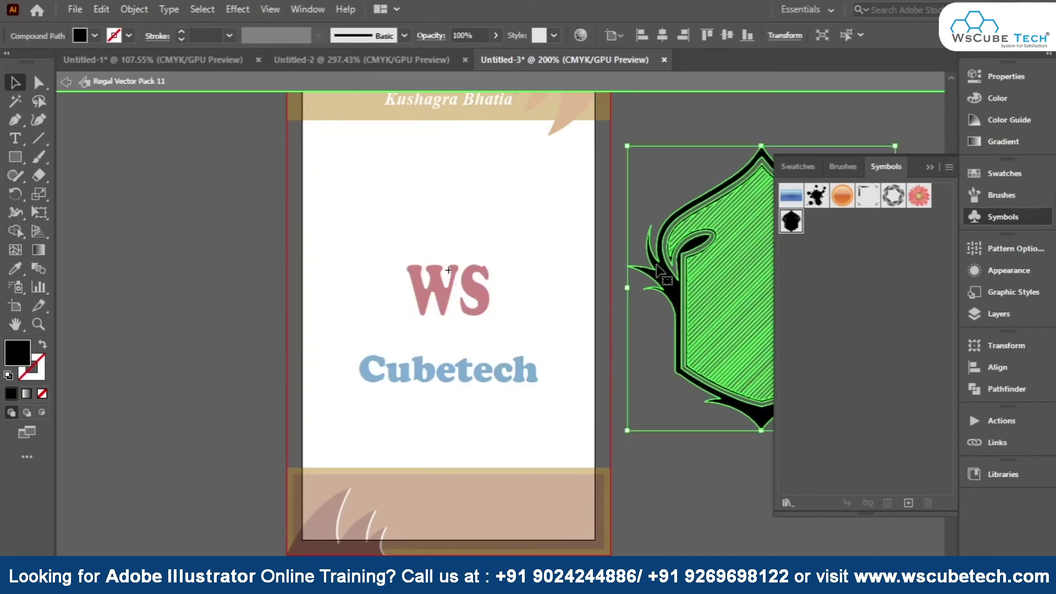
{"action": "key", "text": "ctrl+z"}
Apply Object > Ungroup to the shield artwork repeatedly, then deselect it
{"action": "left_click", "coordinate": [134, 9]}
{"action": "left_click", "coordinate": [187, 100]}
{"action": "left_click", "coordinate": [134, 10]}
{"action": "left_click", "coordinate": [190, 100]}
{"action": "left_click", "coordinate": [135, 9]}
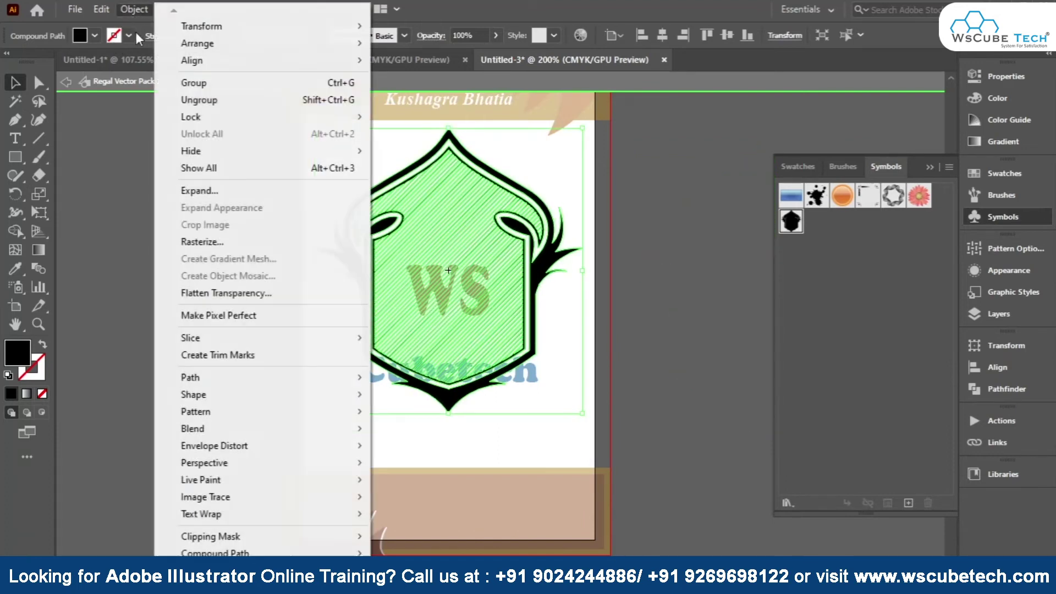
{"action": "left_click", "coordinate": [191, 102]}
{"action": "left_click", "coordinate": [134, 10]}
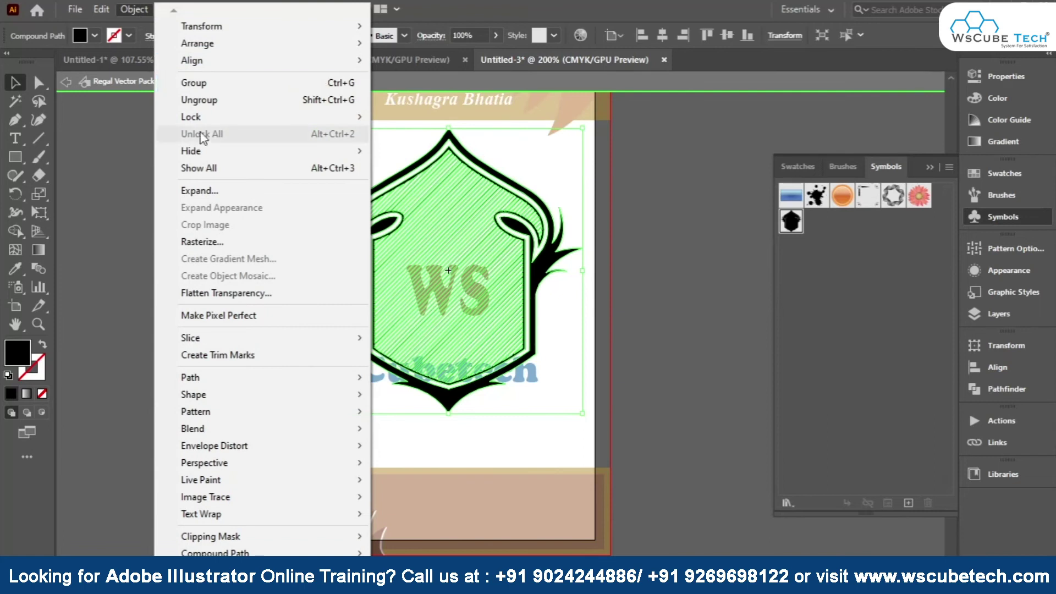
{"action": "left_click", "coordinate": [193, 100]}
{"action": "left_click", "coordinate": [216, 146]}
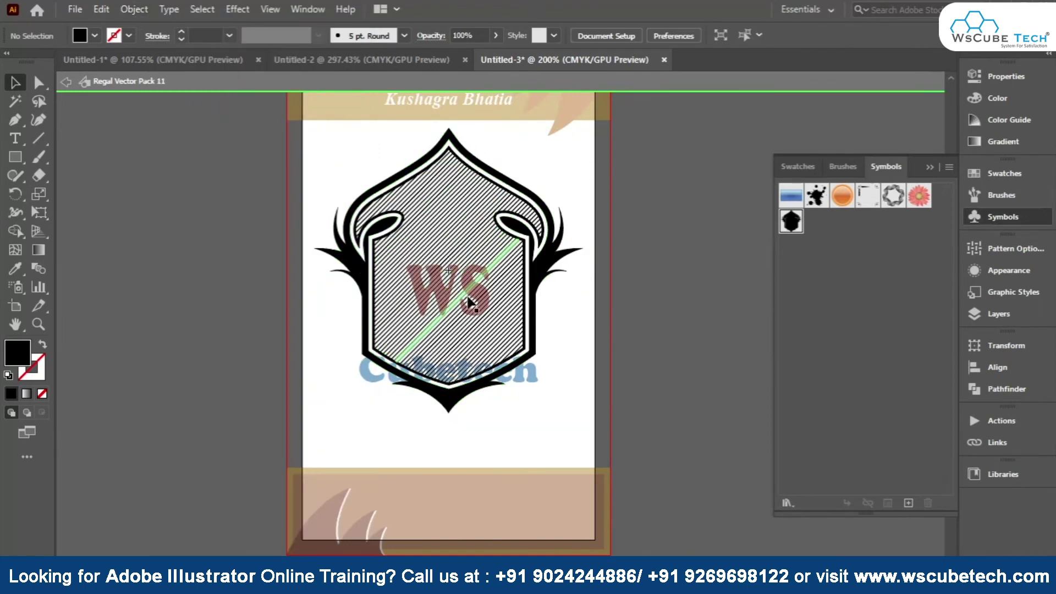
Isolate the shield's compound path and undo trial moves of its outer frame
{"action": "mouse_move", "coordinate": [346, 252]}
{"action": "left_mouse_down"}
{"action": "mouse_move", "coordinate": [358, 270]}
{"action": "mouse_move", "coordinate": [349, 260]}
{"action": "left_mouse_up"}
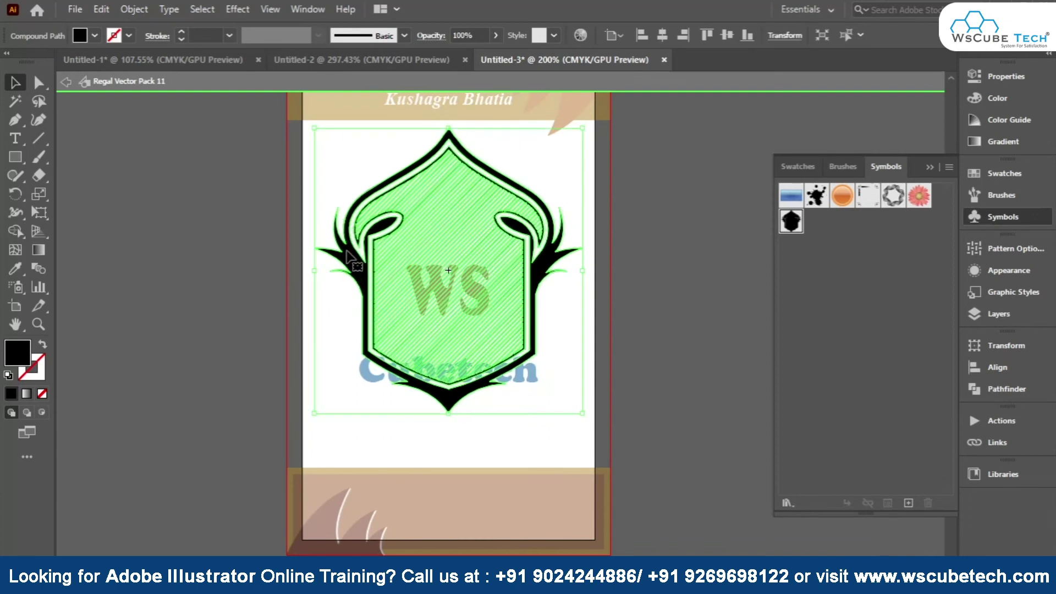
{"action": "double_click", "coordinate": [347, 256]}
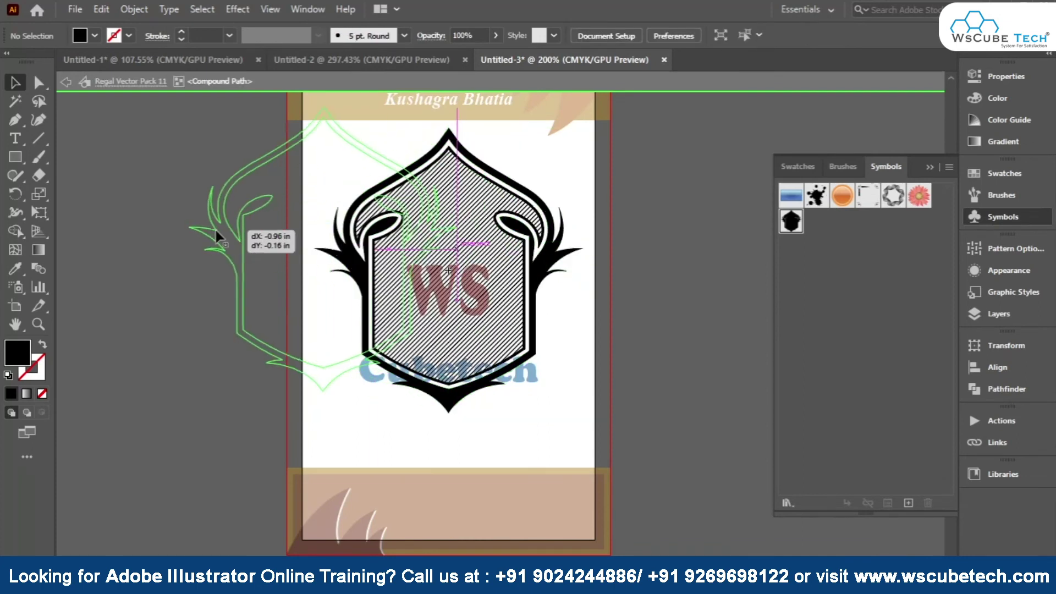
{"action": "left_click_drag", "start_coordinate": [350, 257], "coordinate": [224, 238]}
{"action": "key", "text": "ctrl+z"}
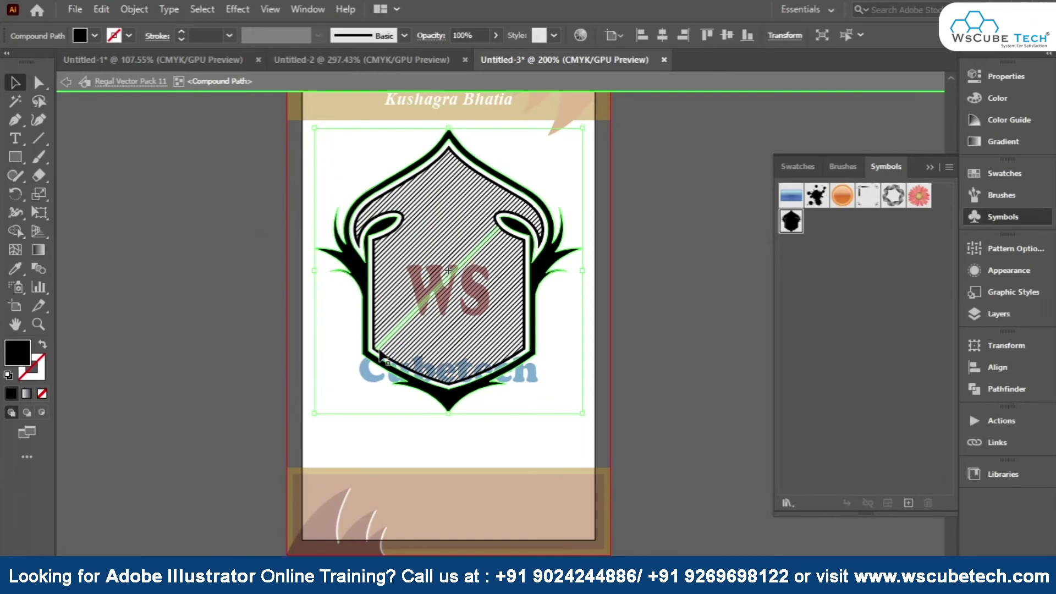
{"action": "left_click_drag", "start_coordinate": [339, 263], "coordinate": [306, 264]}
{"action": "key", "text": "ctrl+z"}
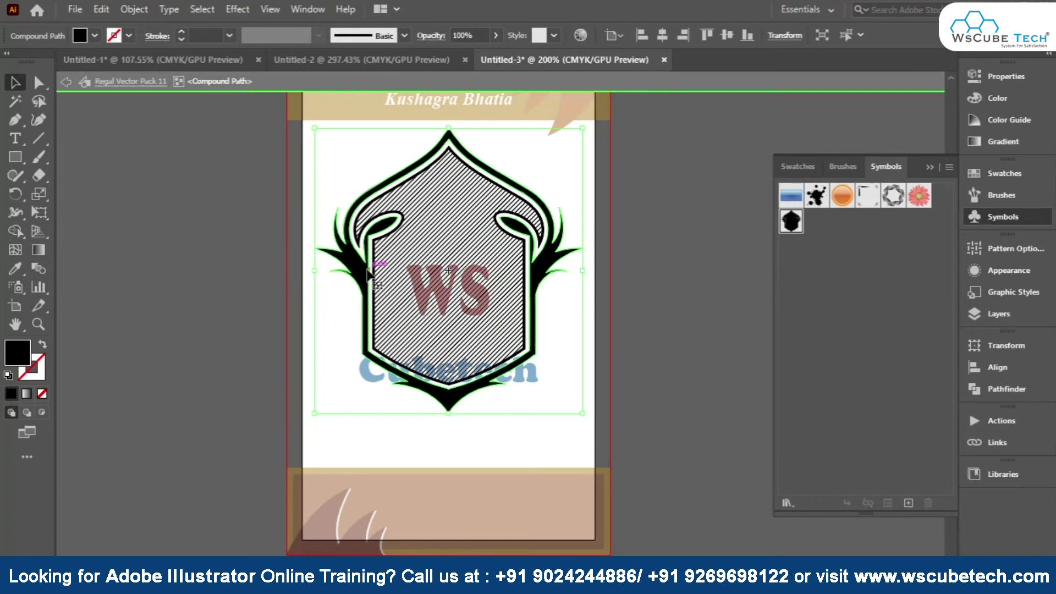
Recolour the black shield crest to the Cubetech text blue using the Eyedropper
{"action": "left_click", "coordinate": [984, 100]}
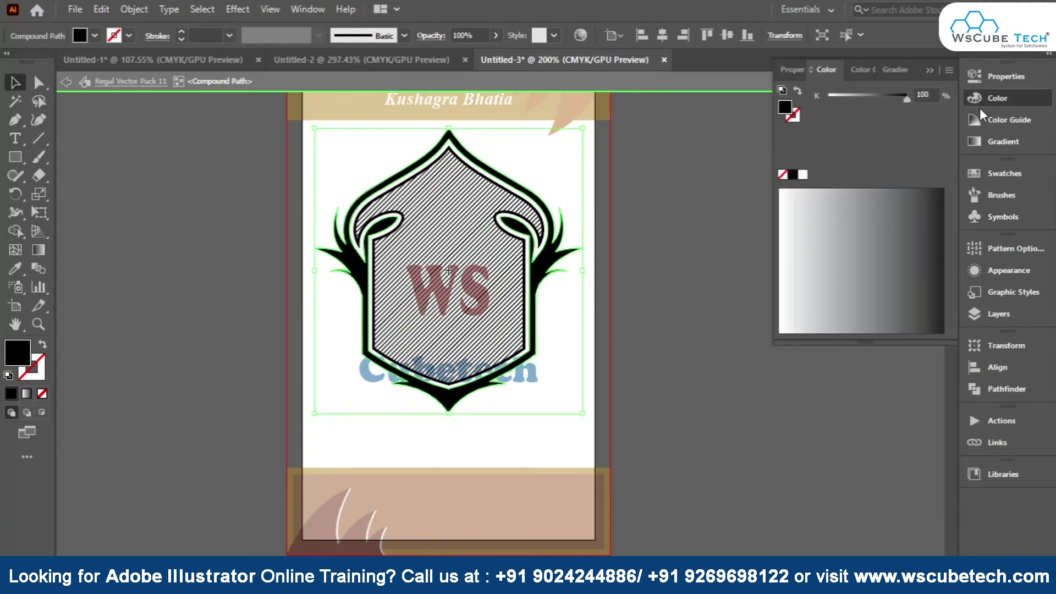
{"action": "left_click", "coordinate": [1001, 123]}
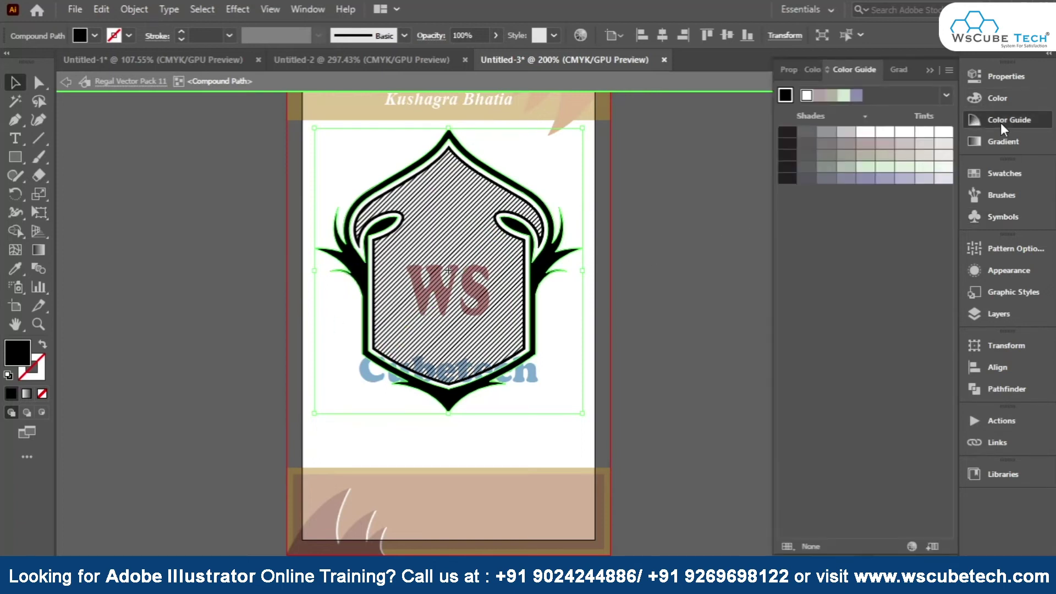
{"action": "left_click", "coordinate": [846, 178]}
{"action": "left_click", "coordinate": [973, 99]}
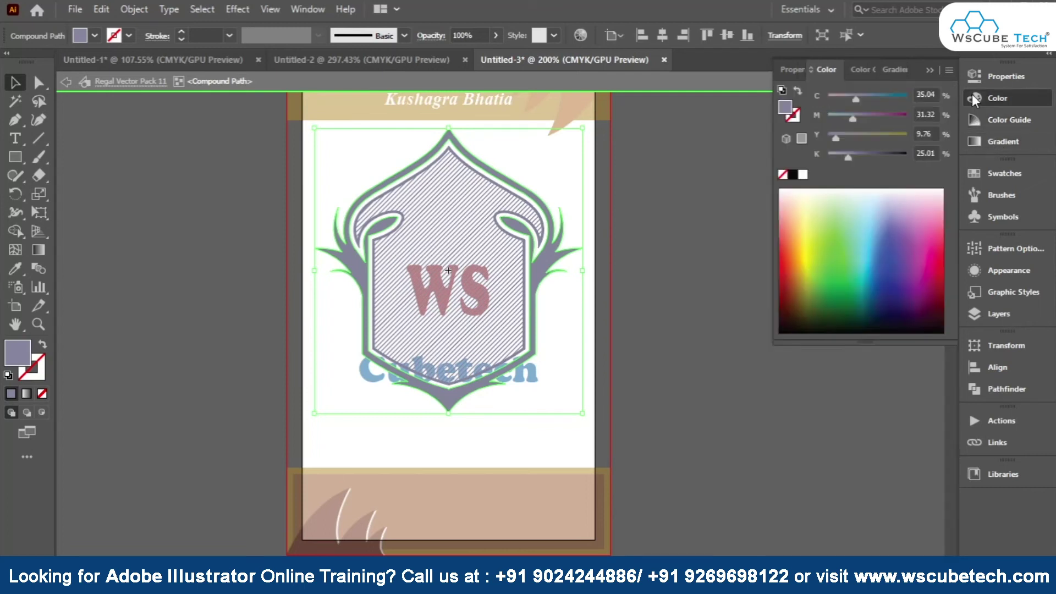
{"action": "left_click_drag", "start_coordinate": [875, 258], "coordinate": [867, 282]}
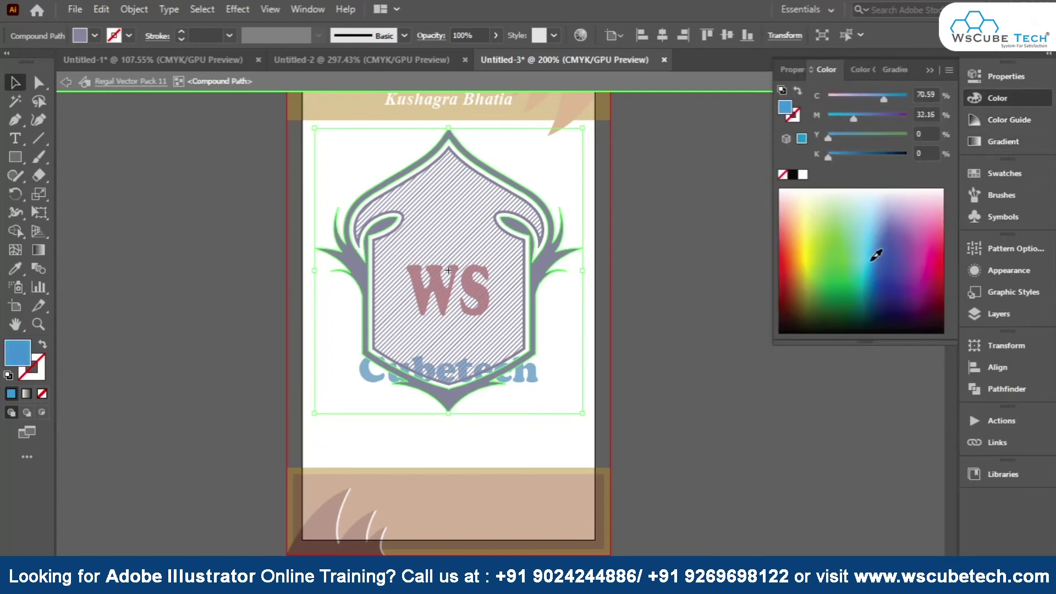
{"action": "left_click_drag", "start_coordinate": [870, 278], "coordinate": [867, 279]}
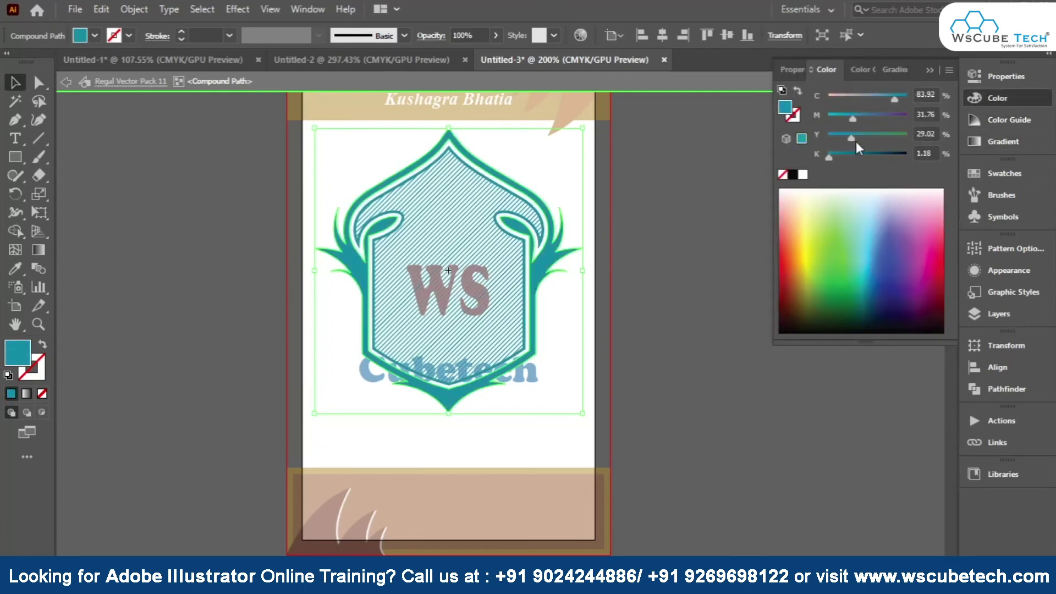
{"action": "left_click_drag", "start_coordinate": [853, 140], "coordinate": [851, 139]}
{"action": "left_click", "coordinate": [15, 268]}
{"action": "left_click", "coordinate": [535, 368]}
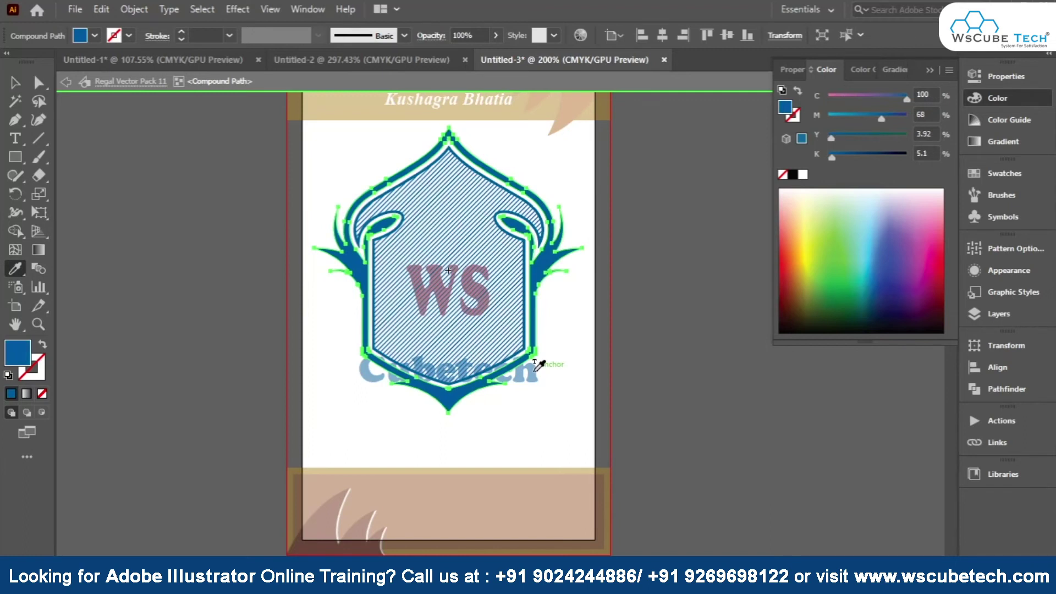
Exit isolation mode and eyedrop the Cubetech blue onto the gold name band
{"action": "left_click", "coordinate": [13, 83]}
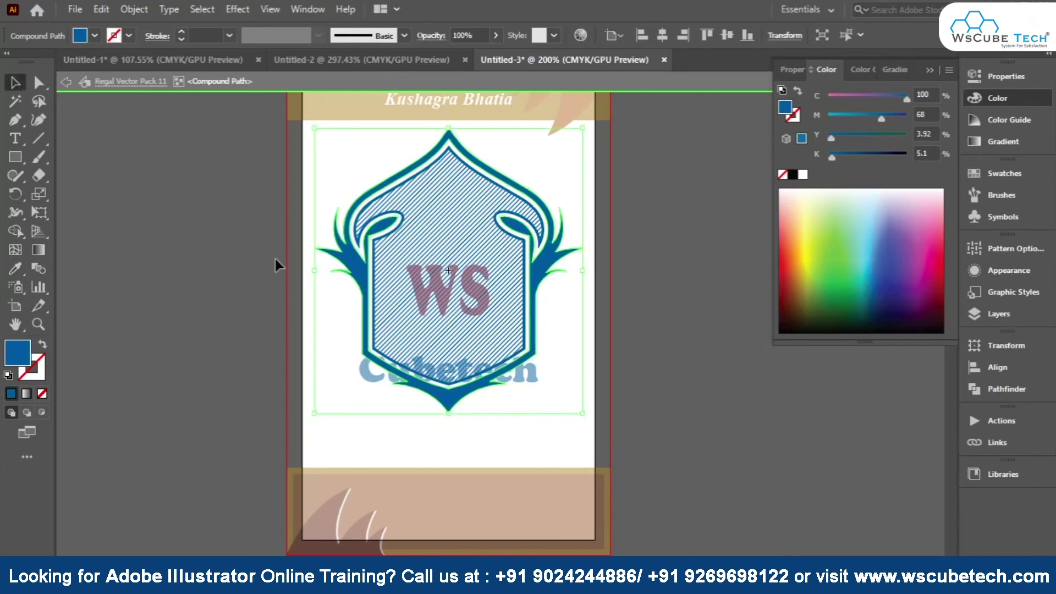
{"action": "left_click", "coordinate": [250, 252]}
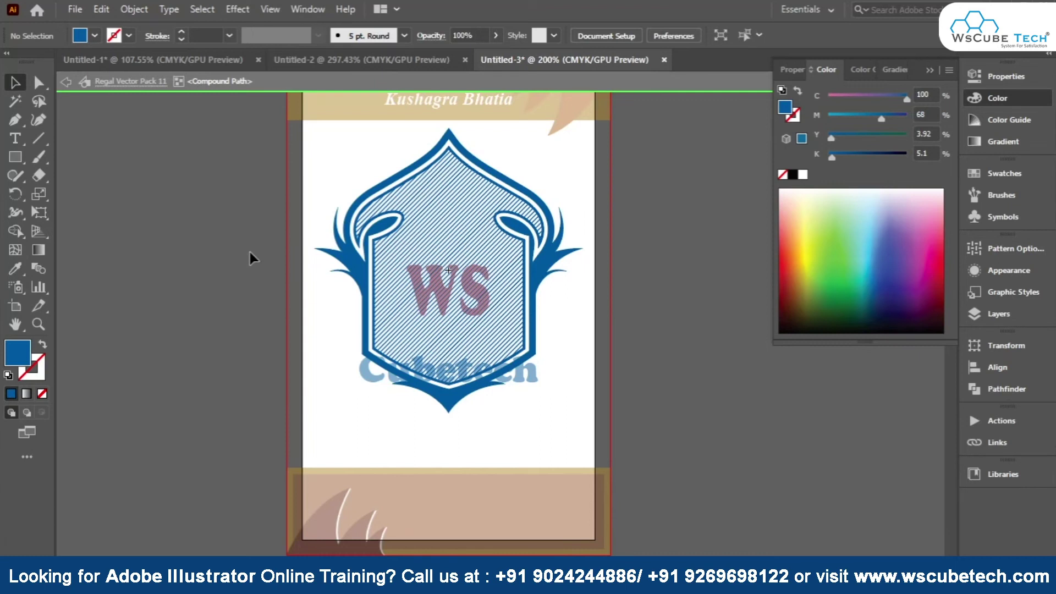
{"action": "double_click", "coordinate": [249, 252]}
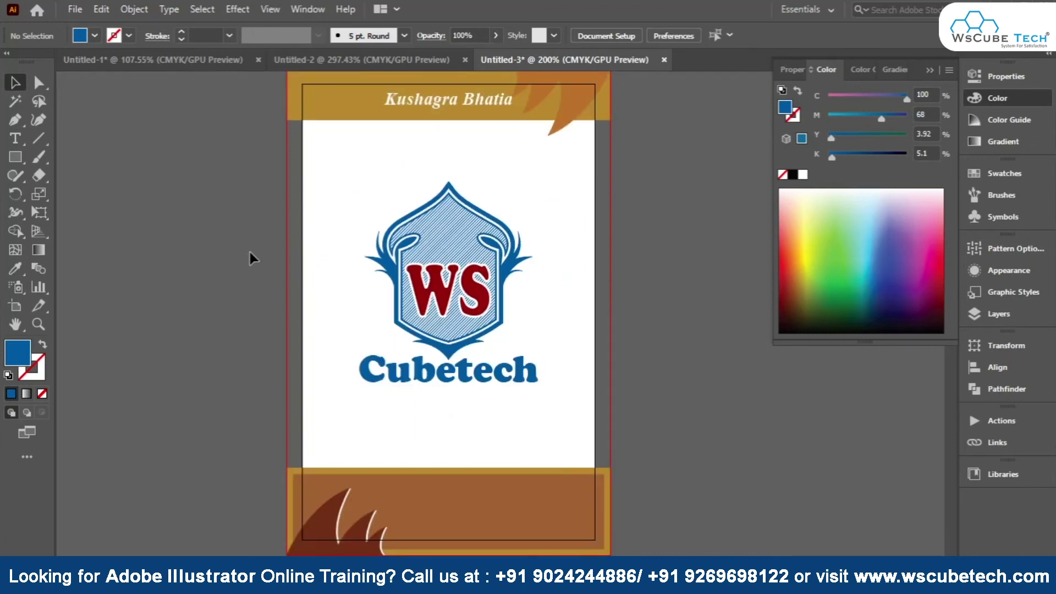
{"action": "left_click", "coordinate": [290, 113]}
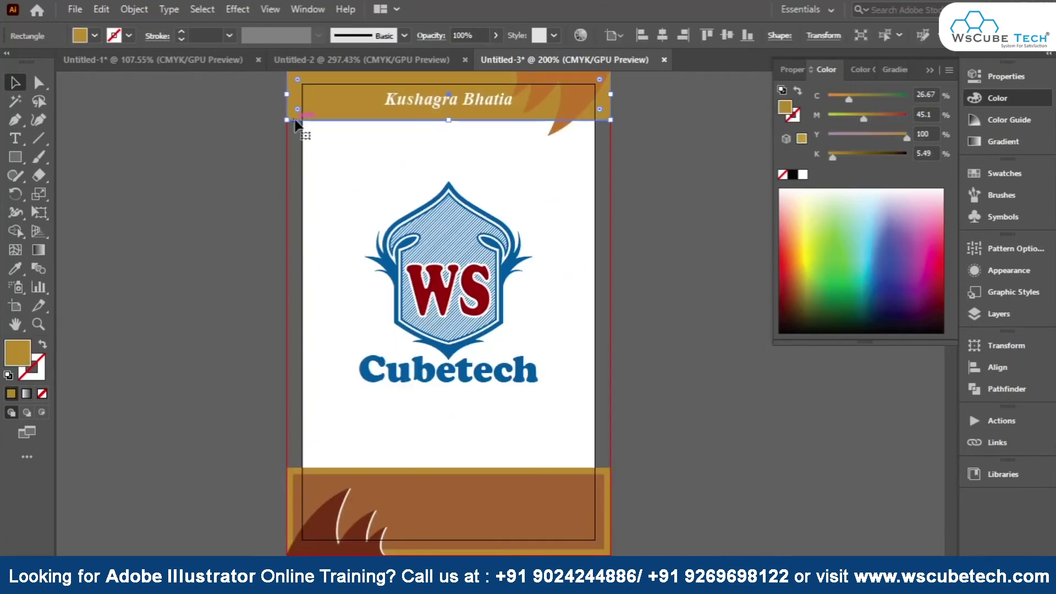
{"action": "left_click", "coordinate": [15, 268]}
{"action": "left_click", "coordinate": [372, 372]}
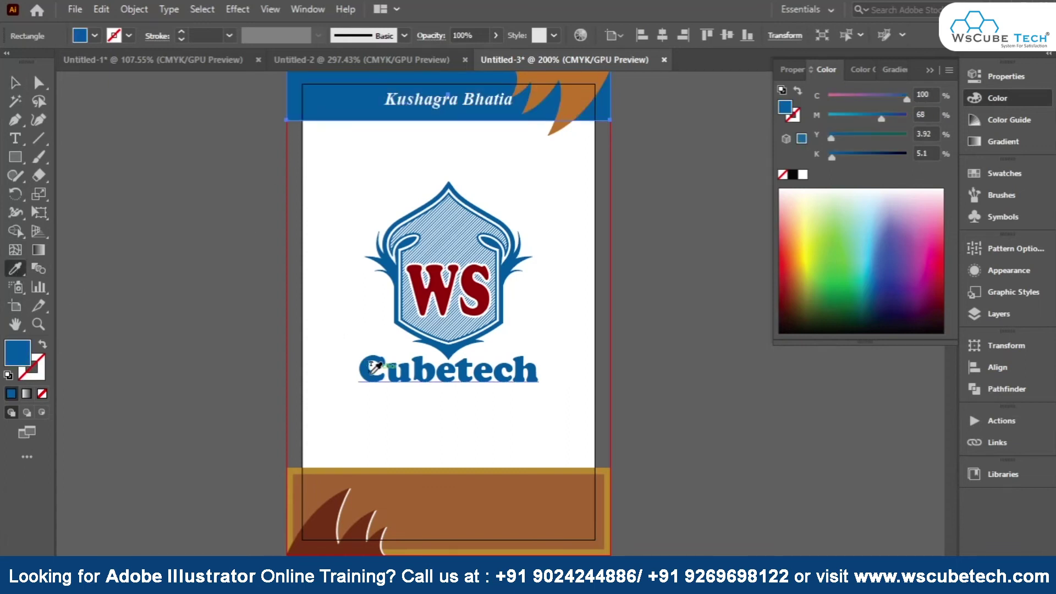
Make the outer footer rectangle the header blue with the Eyedropper
{"action": "key", "text": "v"}
{"action": "left_click", "coordinate": [292, 472]}
{"action": "left_click", "coordinate": [218, 423]}
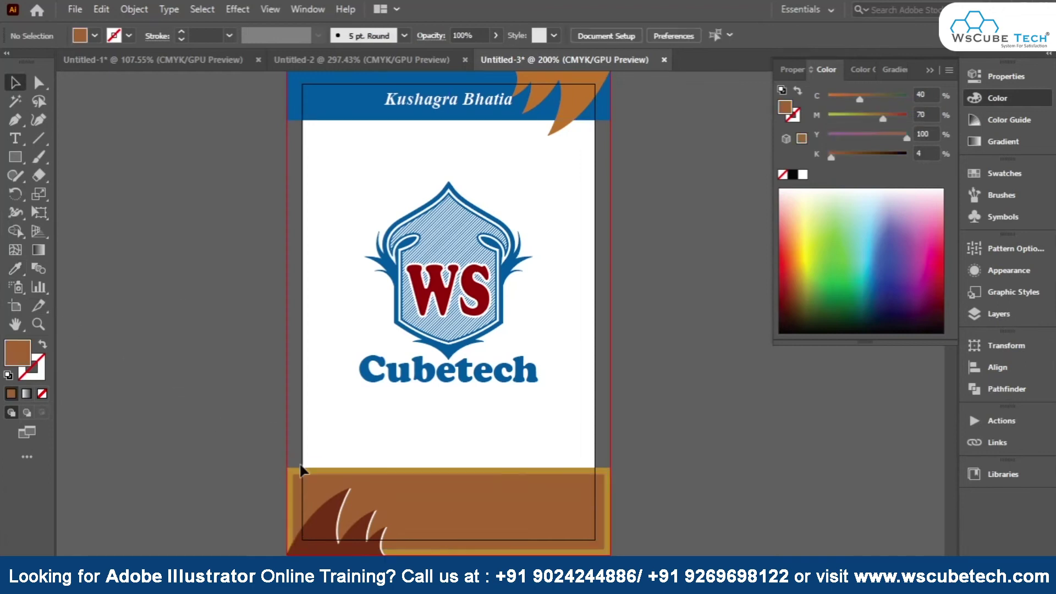
{"action": "left_click", "coordinate": [300, 468]}
{"action": "left_click", "coordinate": [17, 271]}
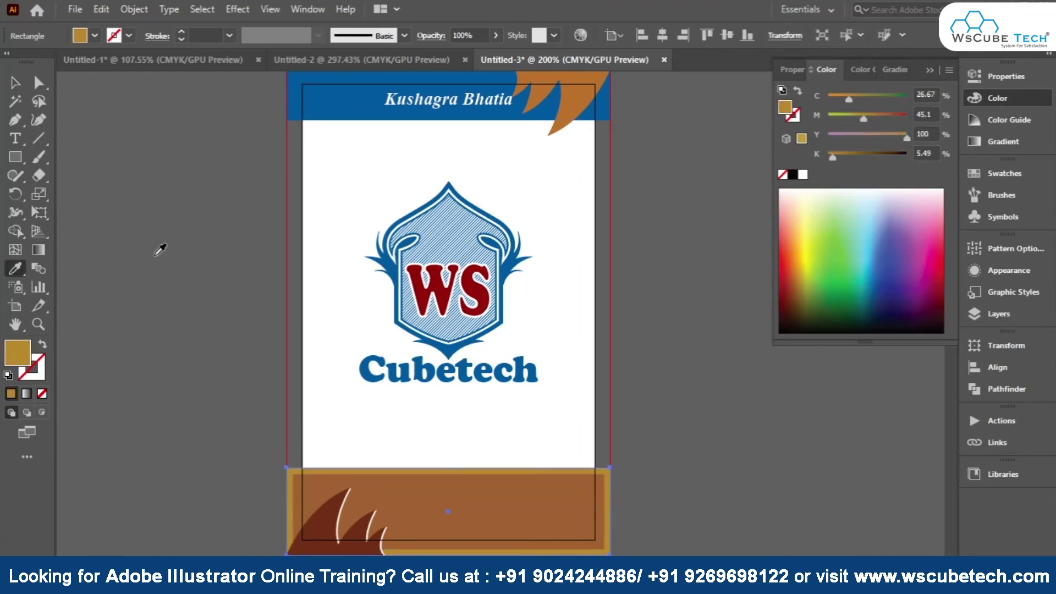
{"action": "left_click", "coordinate": [300, 110]}
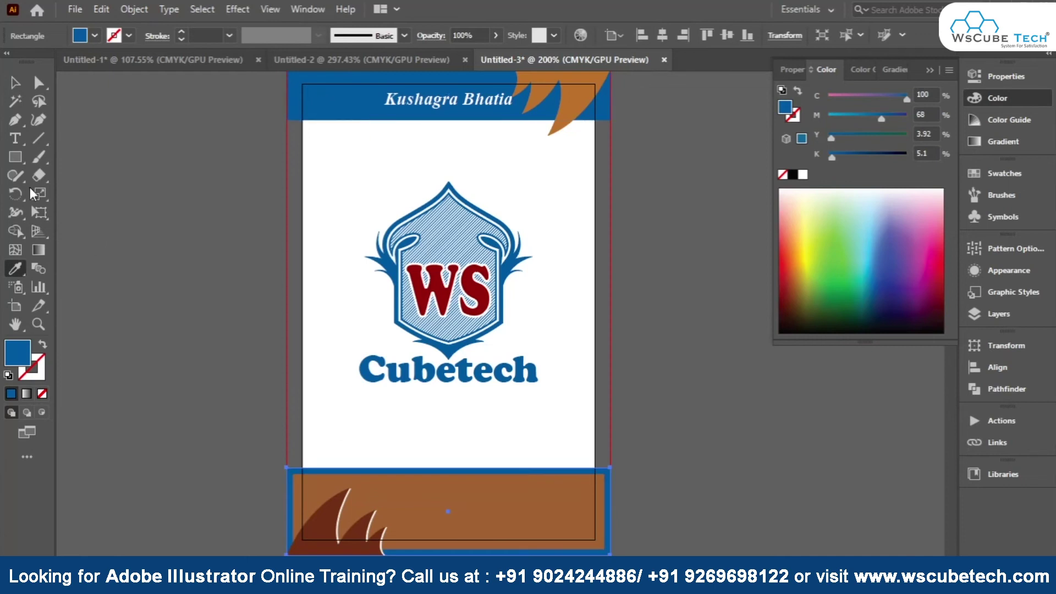
{"action": "left_click", "coordinate": [15, 82]}
Fill the inner footer rectangle mint green, C57 M0 Y41 K0
{"action": "left_click", "coordinate": [495, 509]}
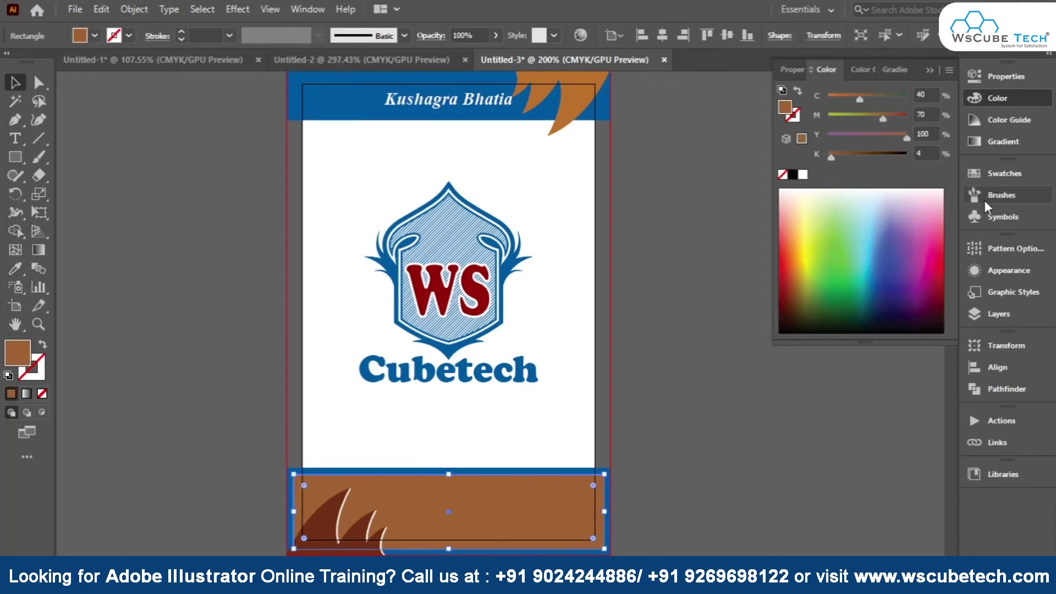
{"action": "left_click", "coordinate": [876, 259]}
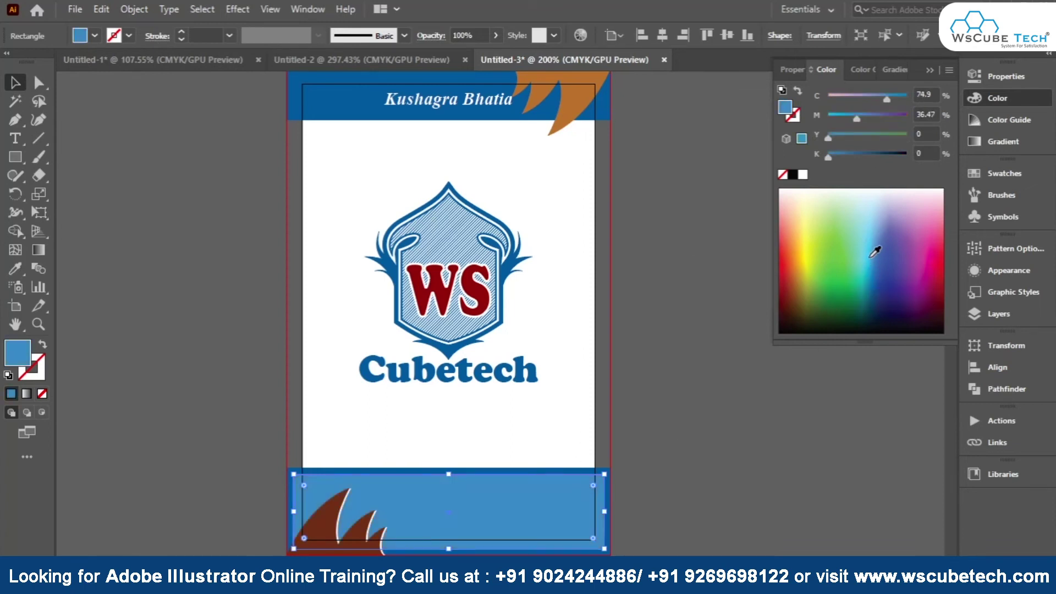
{"action": "left_click", "coordinate": [865, 241]}
{"action": "left_click_drag", "start_coordinate": [873, 99], "coordinate": [852, 99]}
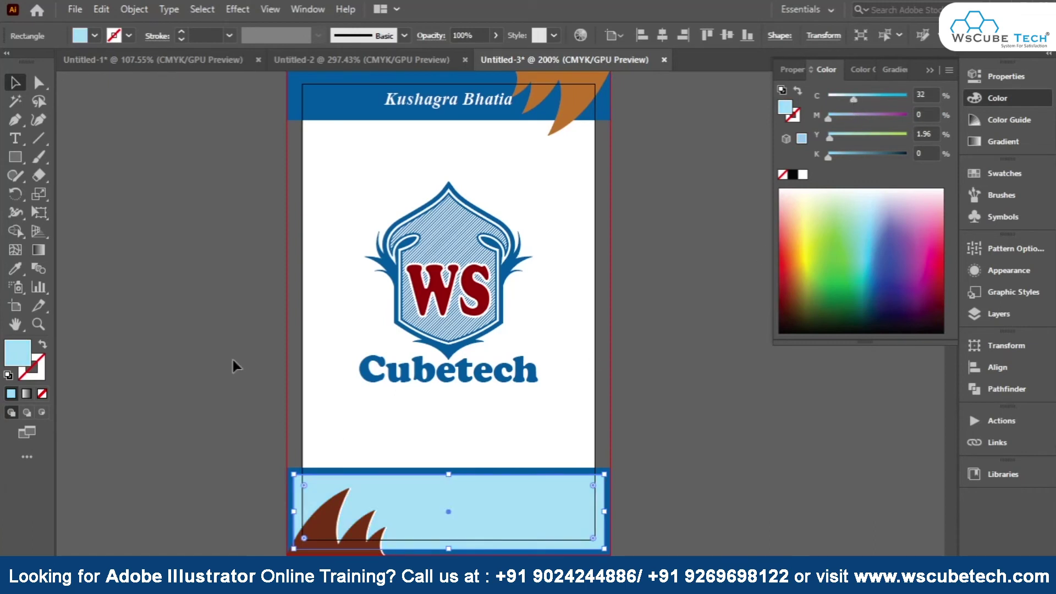
{"action": "left_click_drag", "start_coordinate": [852, 98], "coordinate": [871, 100]}
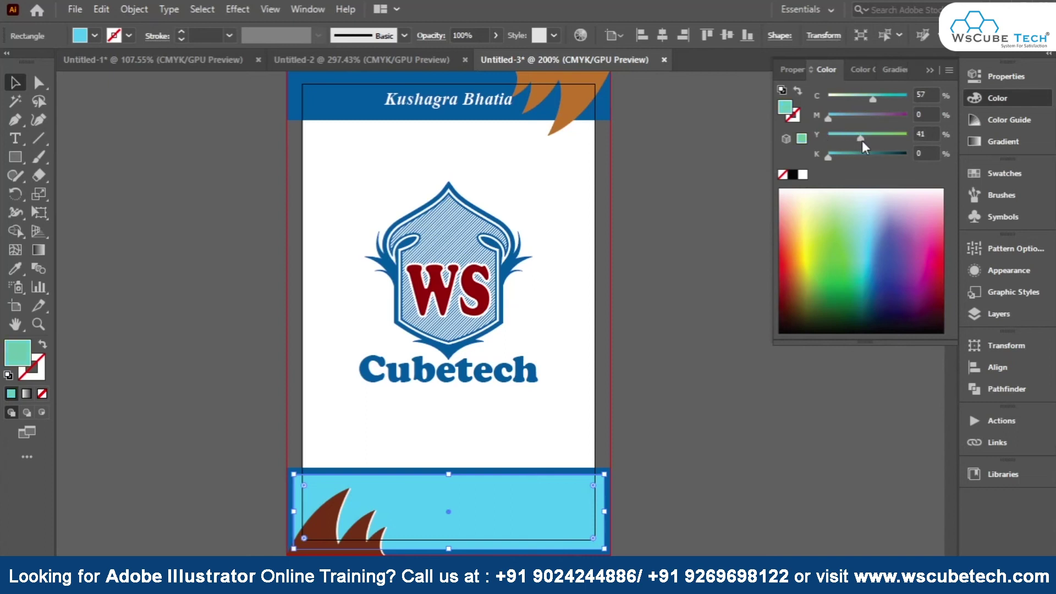
{"action": "left_click", "coordinate": [672, 417]}
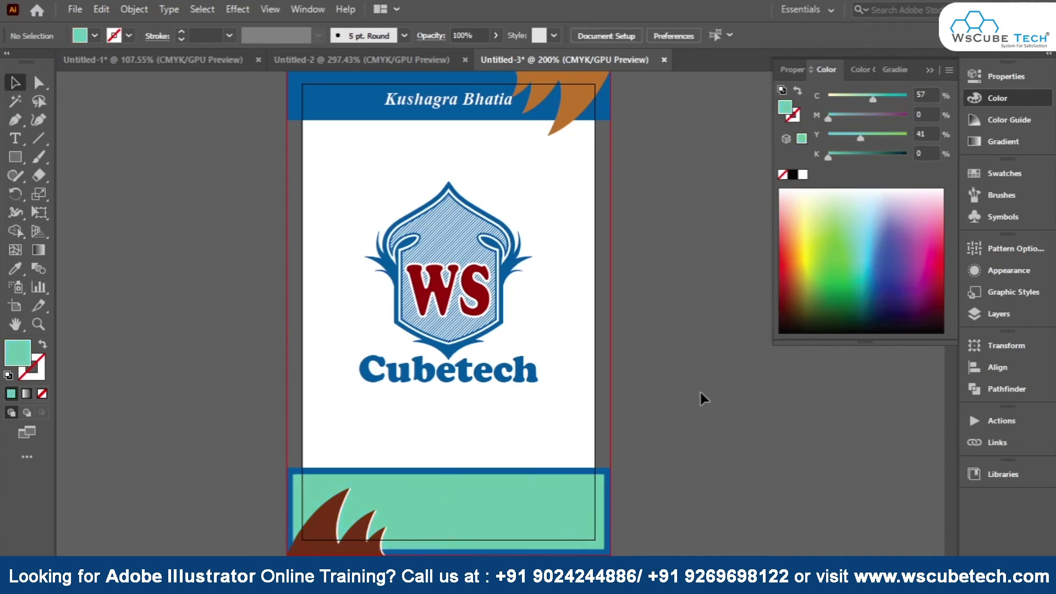
Recolour the two top-right fins to the crest blue, darkened toward navy
{"action": "left_click", "coordinate": [584, 113]}
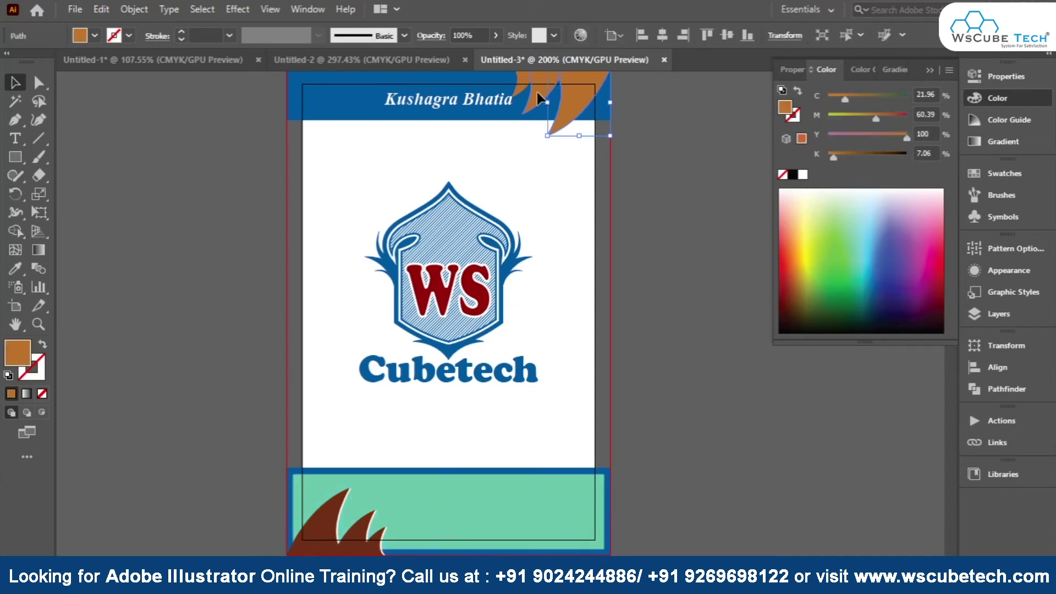
{"action": "left_click_drag", "start_coordinate": [524, 95], "coordinate": [518, 93]}
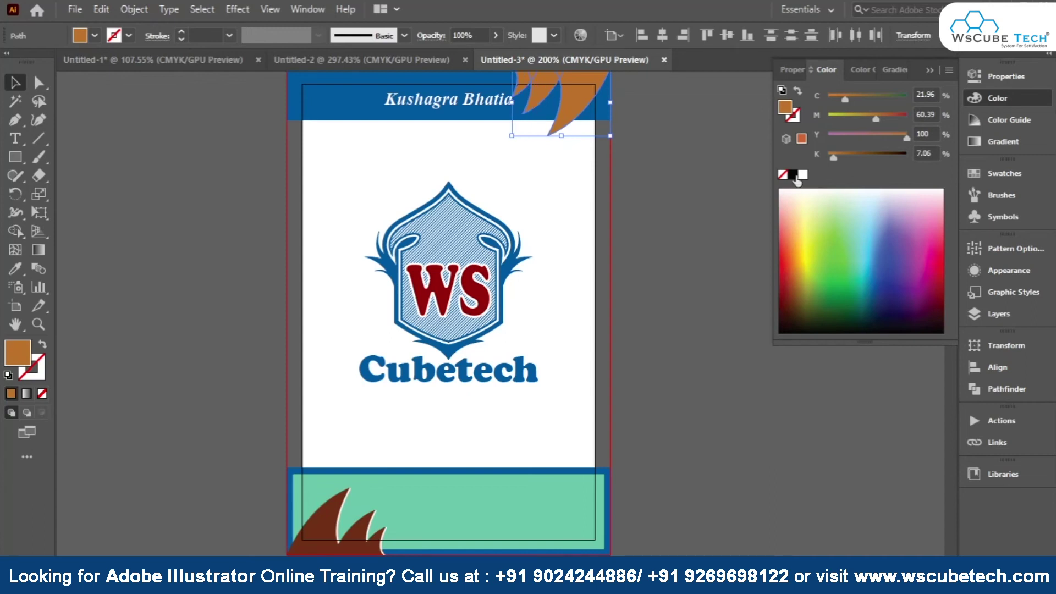
{"action": "left_click_drag", "start_coordinate": [879, 260], "coordinate": [869, 298]}
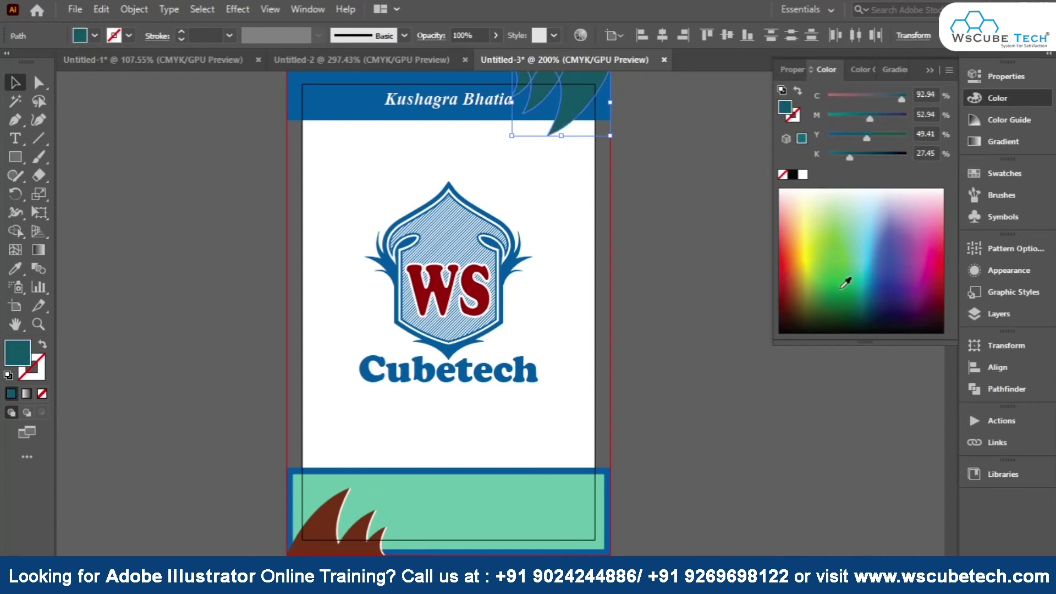
{"action": "left_click", "coordinate": [15, 269]}
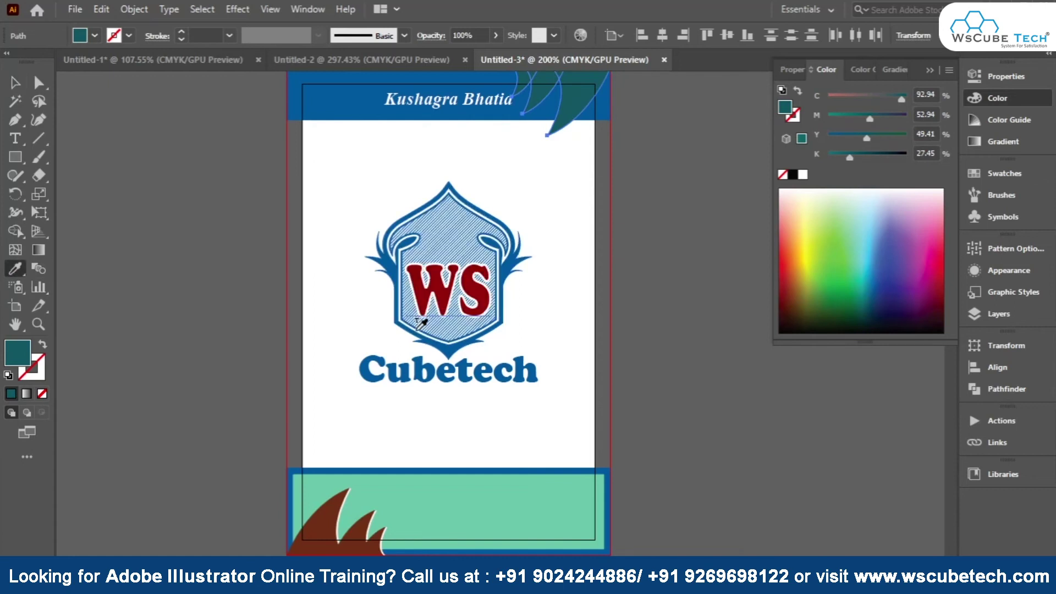
{"action": "left_click", "coordinate": [499, 286]}
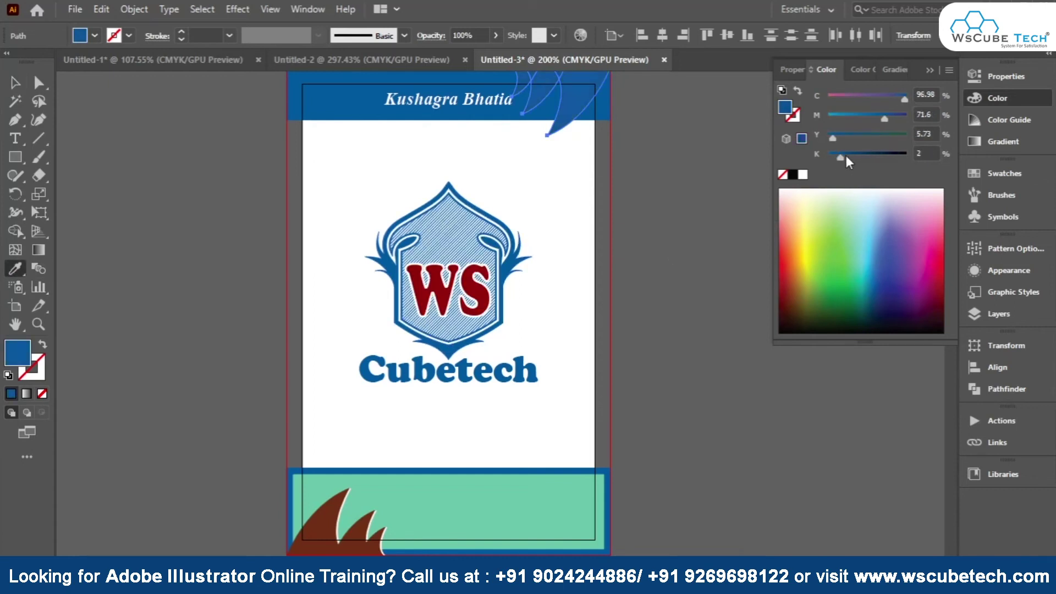
{"action": "left_click_drag", "start_coordinate": [843, 155], "coordinate": [865, 157]}
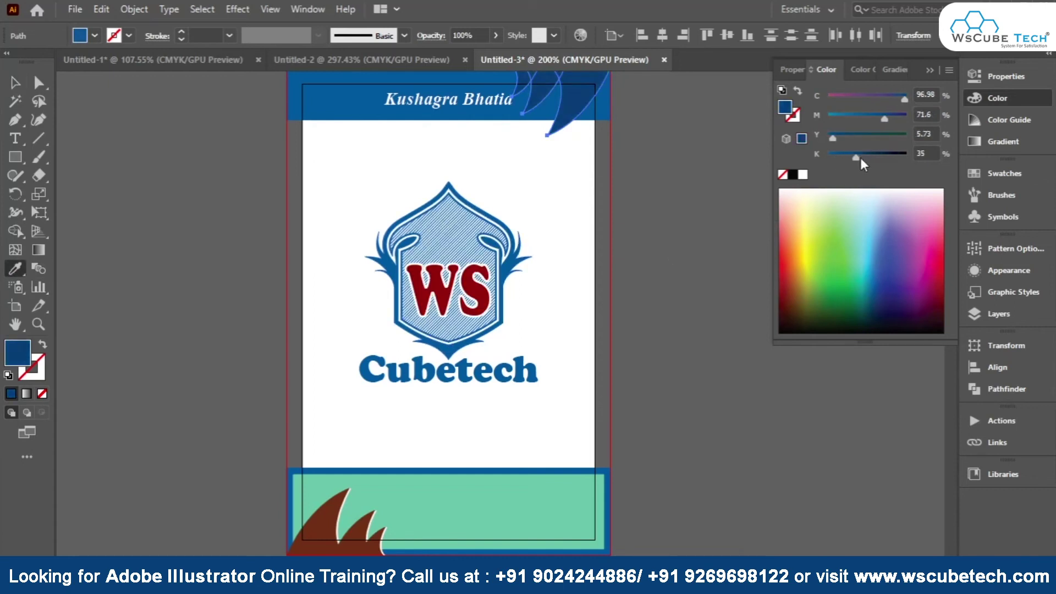
{"action": "left_click", "coordinate": [732, 211]}
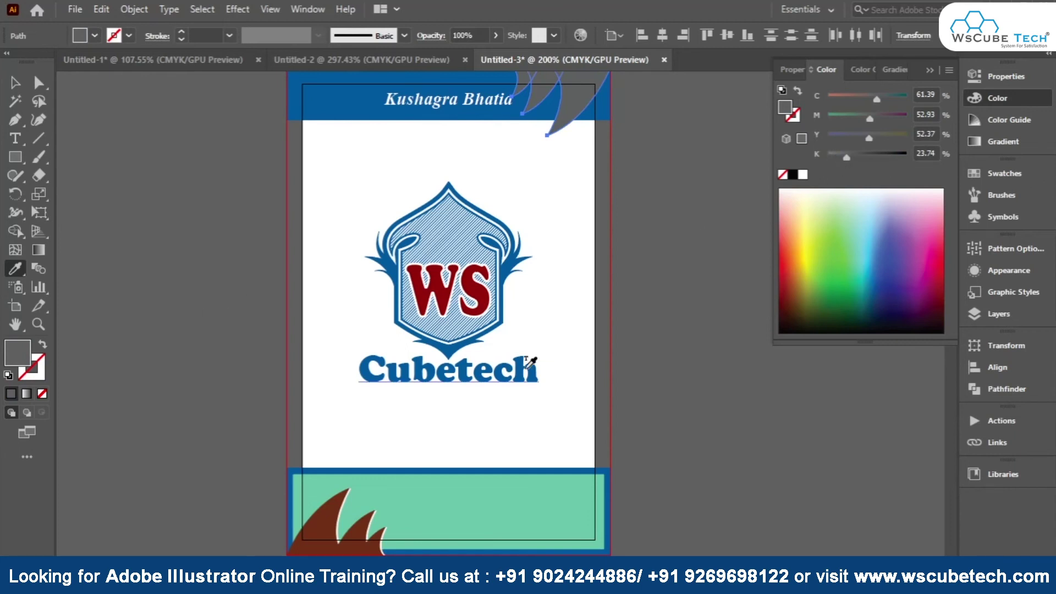
{"action": "key", "text": "ctrl+z"}
{"action": "left_click", "coordinate": [15, 82]}
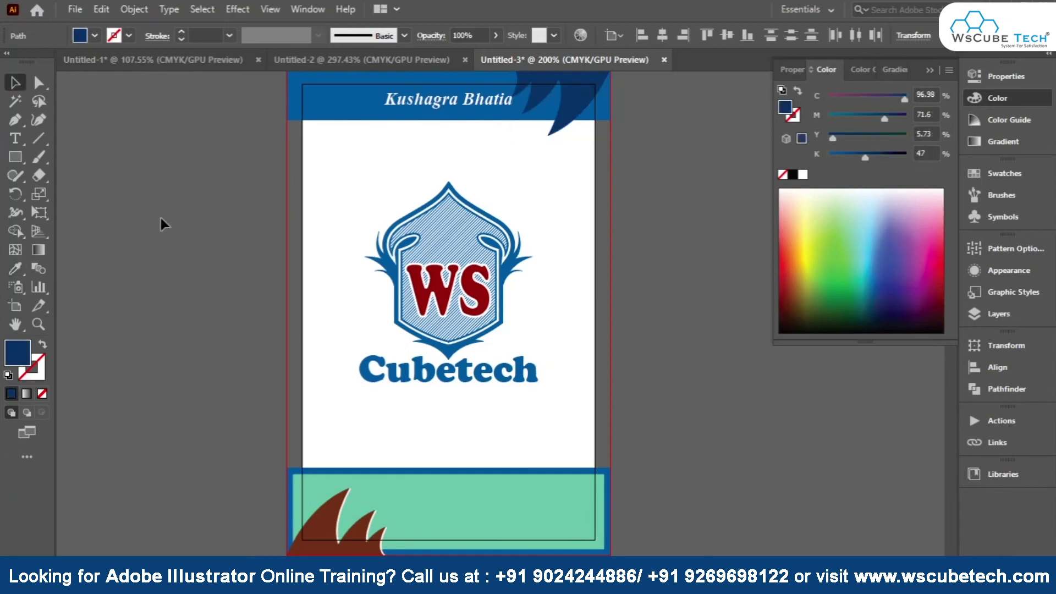
{"action": "left_click", "coordinate": [163, 224]}
{"action": "scroll", "coordinate": [279, 274], "scroll_direction": "up", "scroll_amount": 2}
{"action": "scroll", "coordinate": [281, 220], "scroll_direction": "down", "scroll_amount": 2}
Make the bottom-left footer spikes dark navy, C96.98 M71.6 Y5.73 K54
{"action": "left_click", "coordinate": [334, 510]}
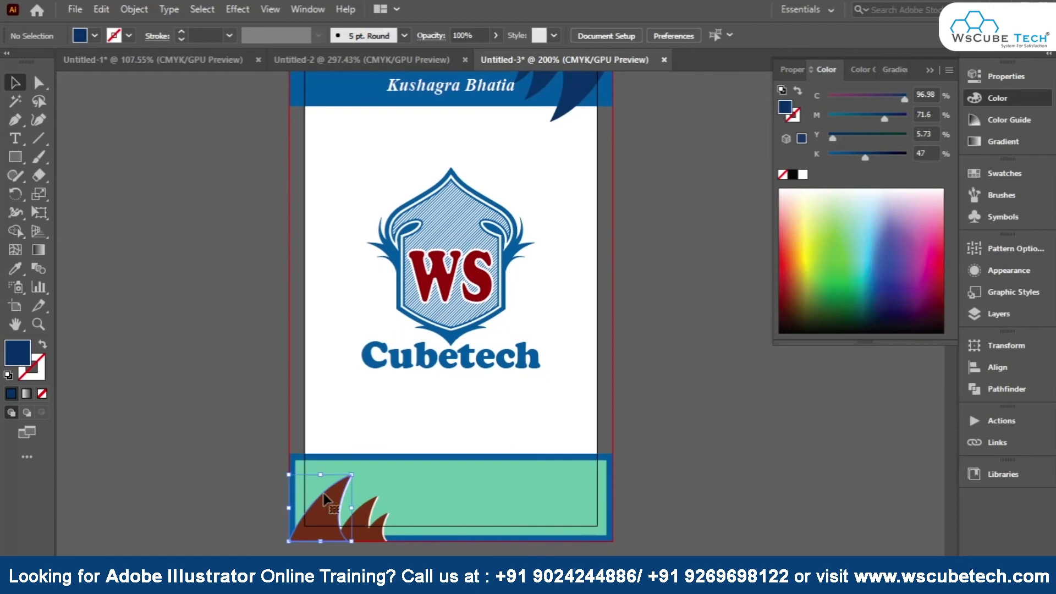
{"action": "left_click", "coordinate": [366, 527], "text": "shift"}
{"action": "left_click", "coordinate": [385, 533], "text": "shift"}
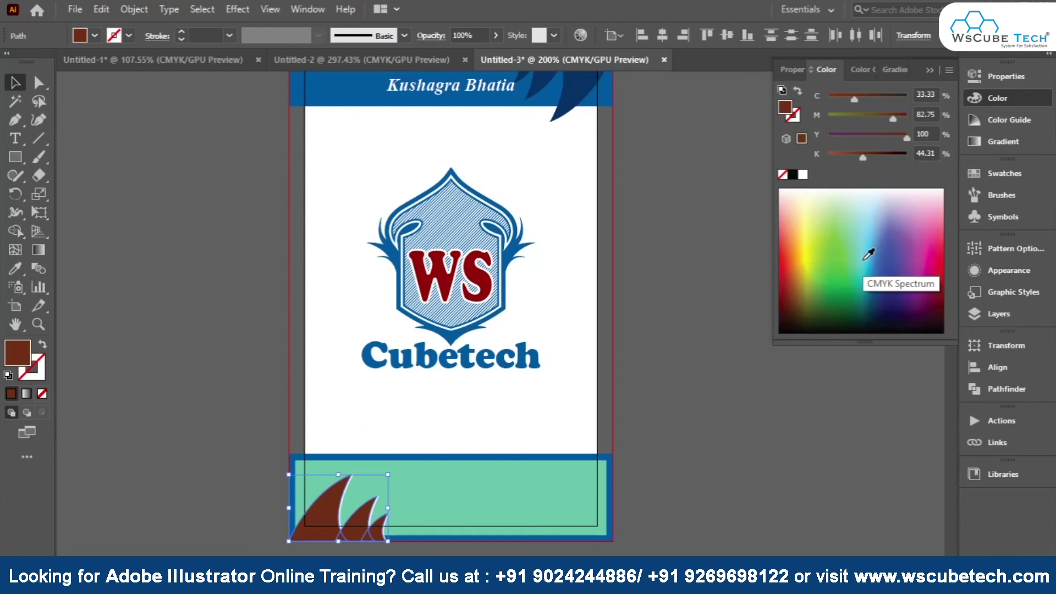
{"action": "scroll", "coordinate": [589, 207], "scroll_direction": "up", "scroll_amount": 1}
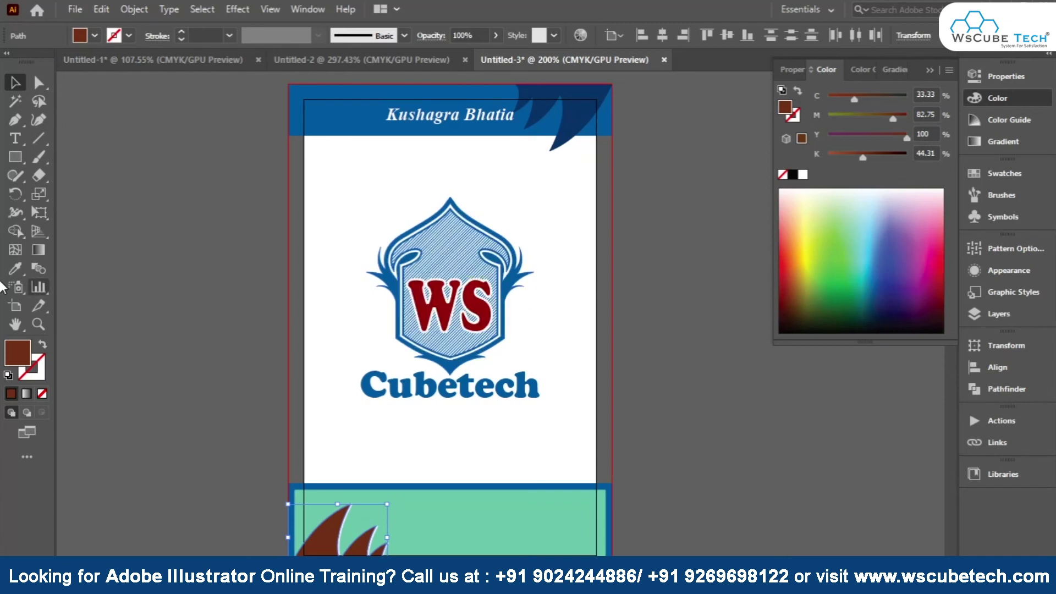
{"action": "left_click", "coordinate": [14, 269]}
{"action": "left_click", "coordinate": [512, 282]}
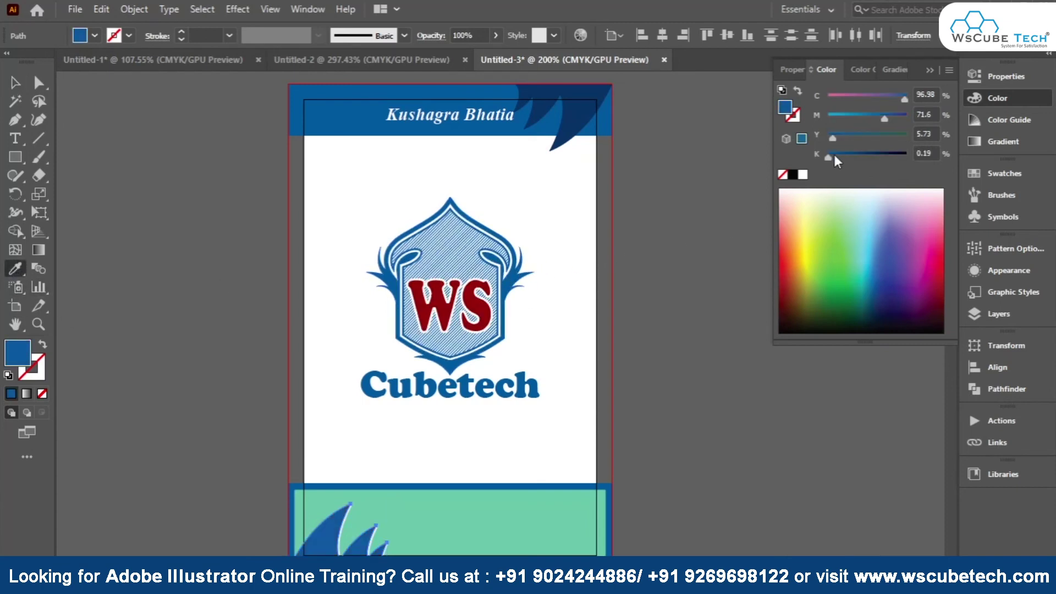
{"action": "left_click_drag", "start_coordinate": [830, 157], "coordinate": [871, 156]}
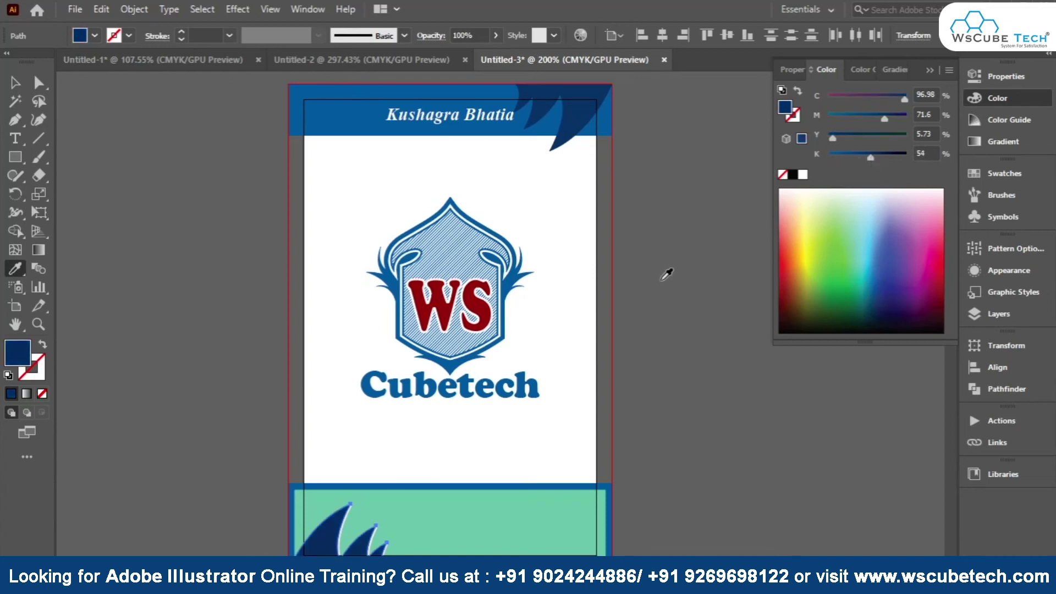
{"action": "left_click", "coordinate": [15, 82]}
{"action": "left_click", "coordinate": [170, 238]}
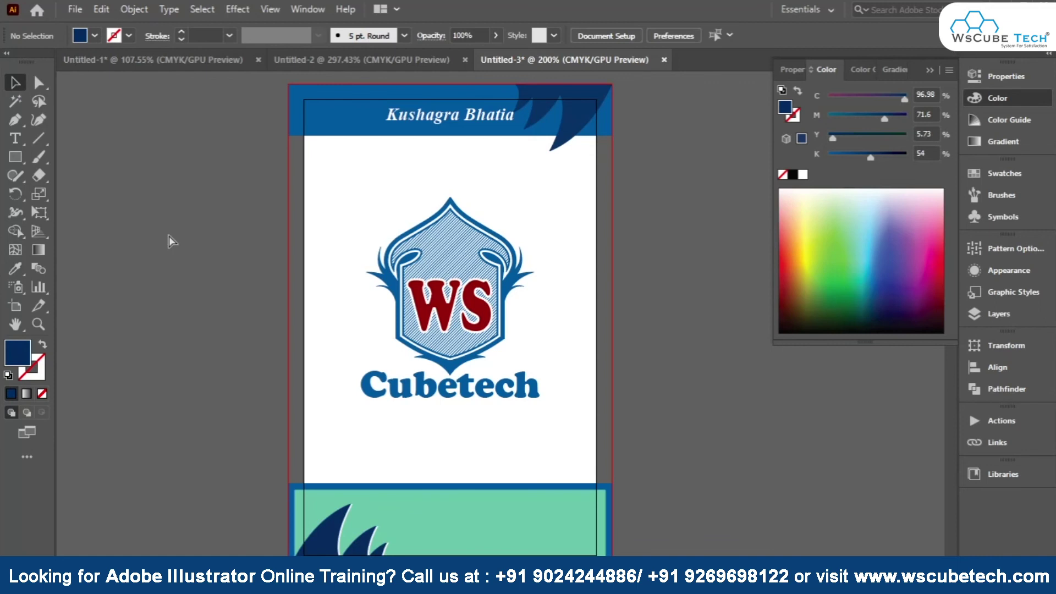
Zoom in and start a text line on the footer in 8 pt Times New Roman
{"action": "key", "text": "ctrl+minus"}
{"action": "scroll", "coordinate": [402, 432], "scroll_direction": "up", "scroll_amount": 3}
{"action": "left_click_drag", "start_coordinate": [402, 432], "coordinate": [252, 254]}
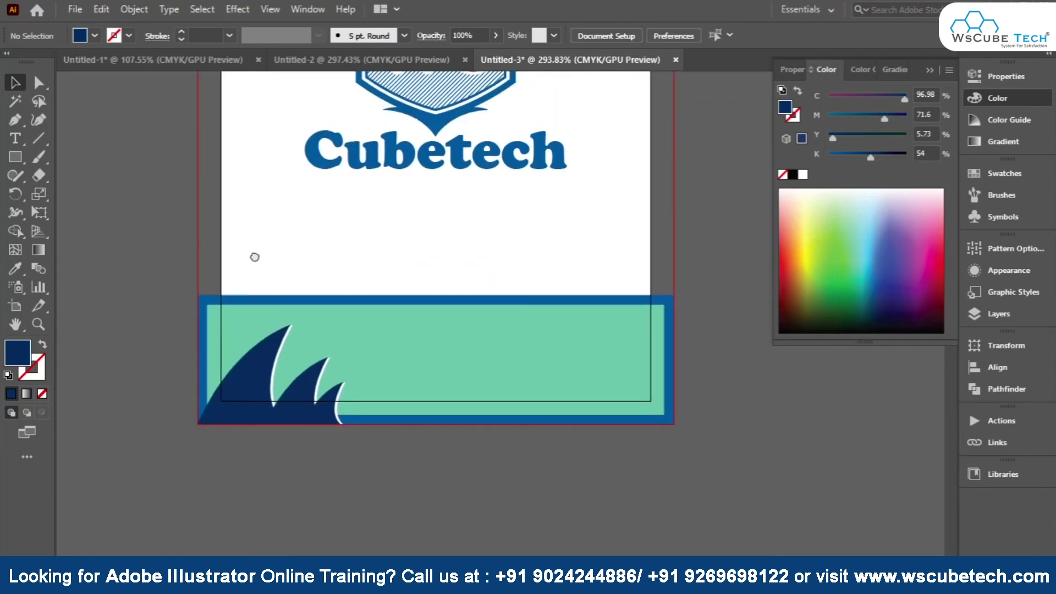
{"action": "left_click", "coordinate": [15, 138]}
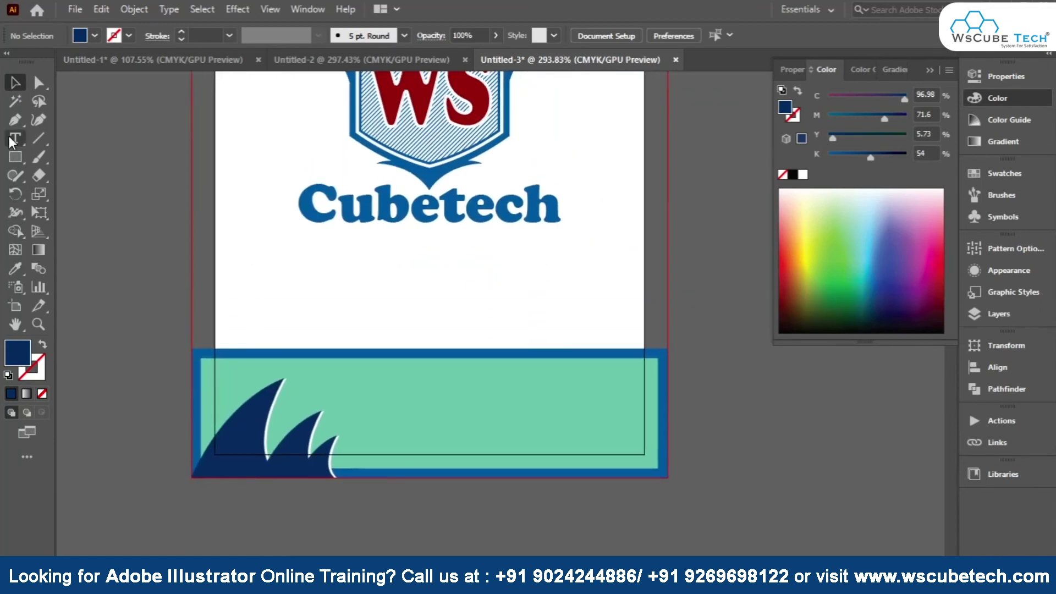
{"action": "left_click", "coordinate": [368, 387]}
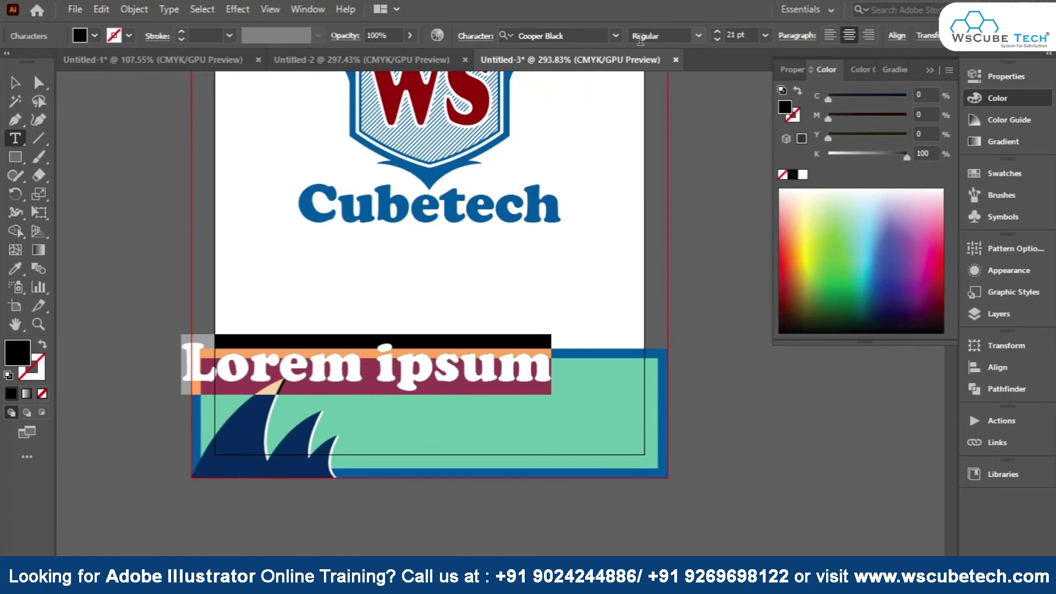
{"action": "left_click", "coordinate": [616, 35]}
{"action": "left_click", "coordinate": [594, 112]}
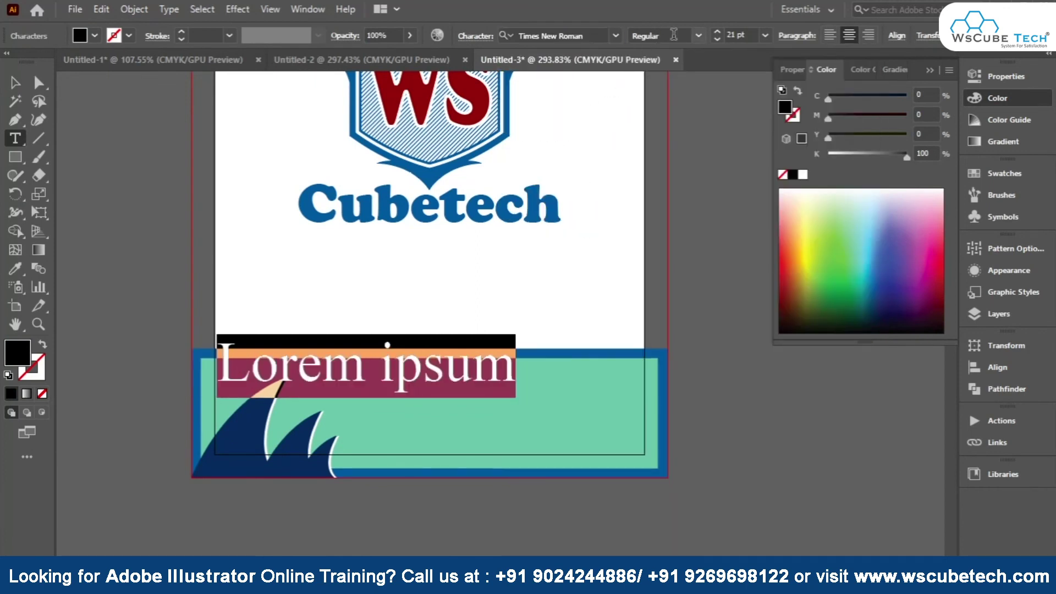
{"action": "left_click", "coordinate": [740, 34]}
{"action": "type", "text": "8"}
{"action": "key", "text": "Return"}
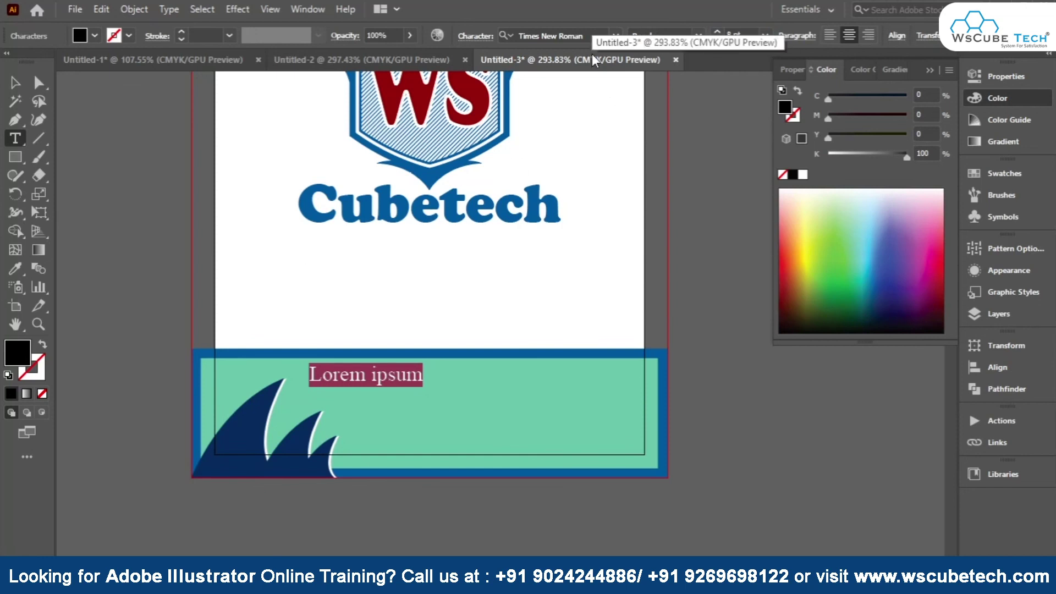
Type the company's street address over three lines and move it lower right on the band
{"action": "type", "text": "Bhaskar Ci"}
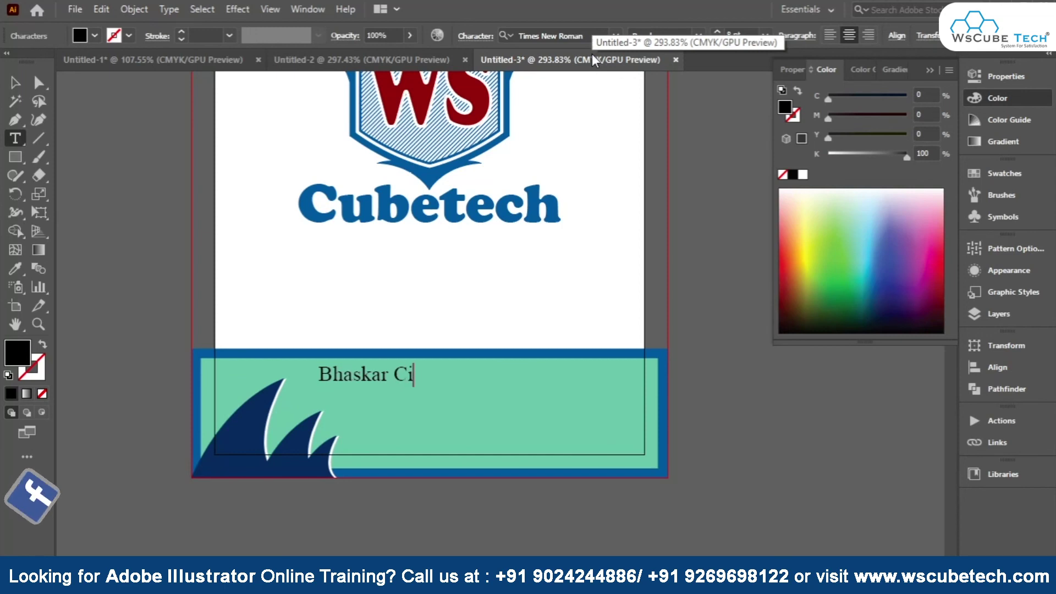
{"action": "type", "text": "rcle. Near Swagat JH"}
{"action": "type", "text": "ic"}
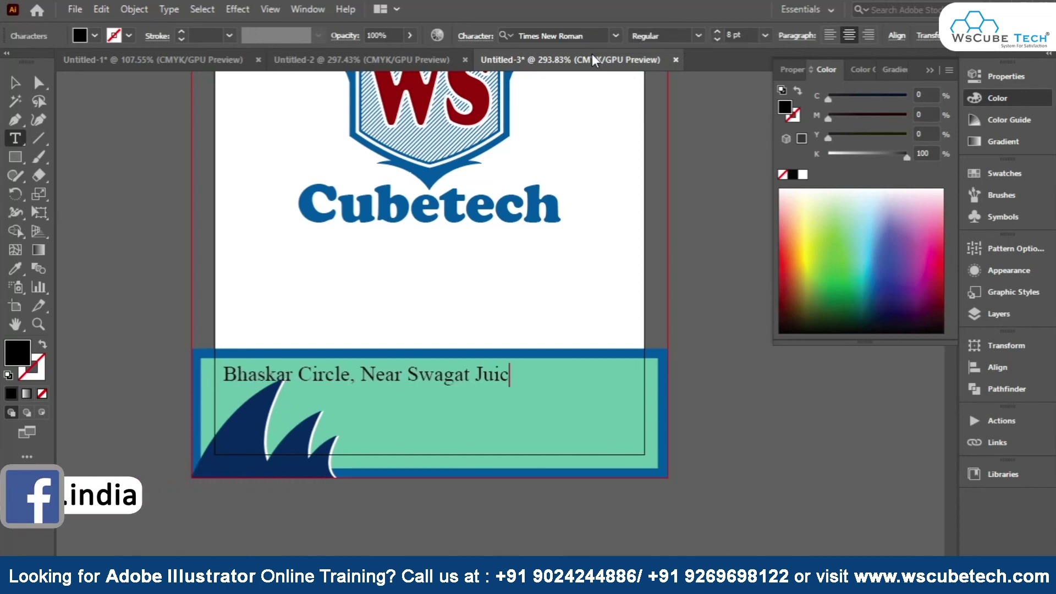
{"action": "type", "text": "e Corner,"}
{"action": "key", "text": "Return"}
{"action": "type", "text": "Ratanada, Jodhpur(Raj.)"}
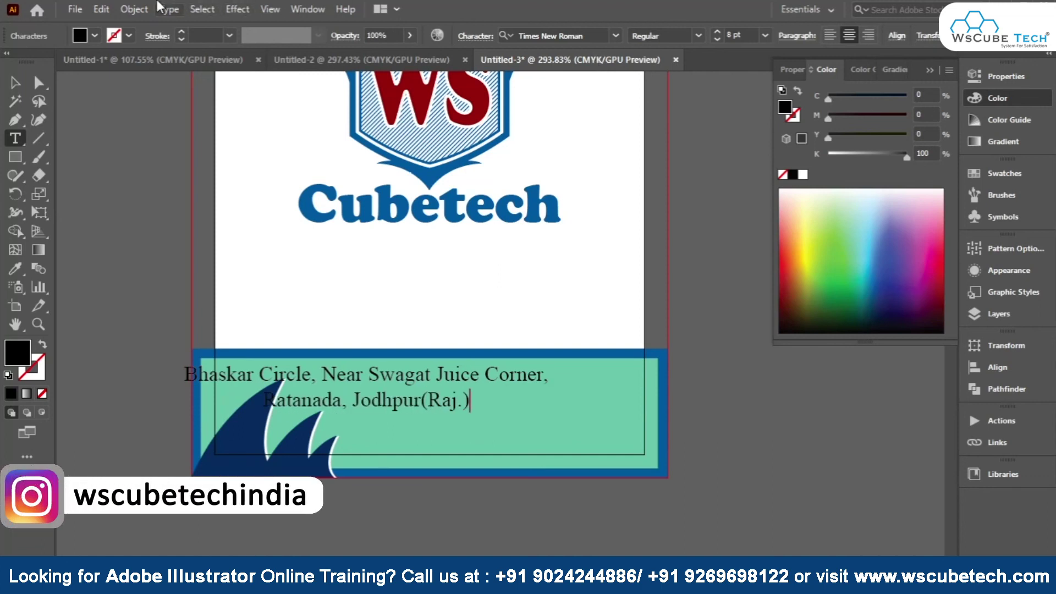
{"action": "left_click", "coordinate": [15, 83]}
{"action": "left_click_drag", "start_coordinate": [383, 380], "coordinate": [483, 391]}
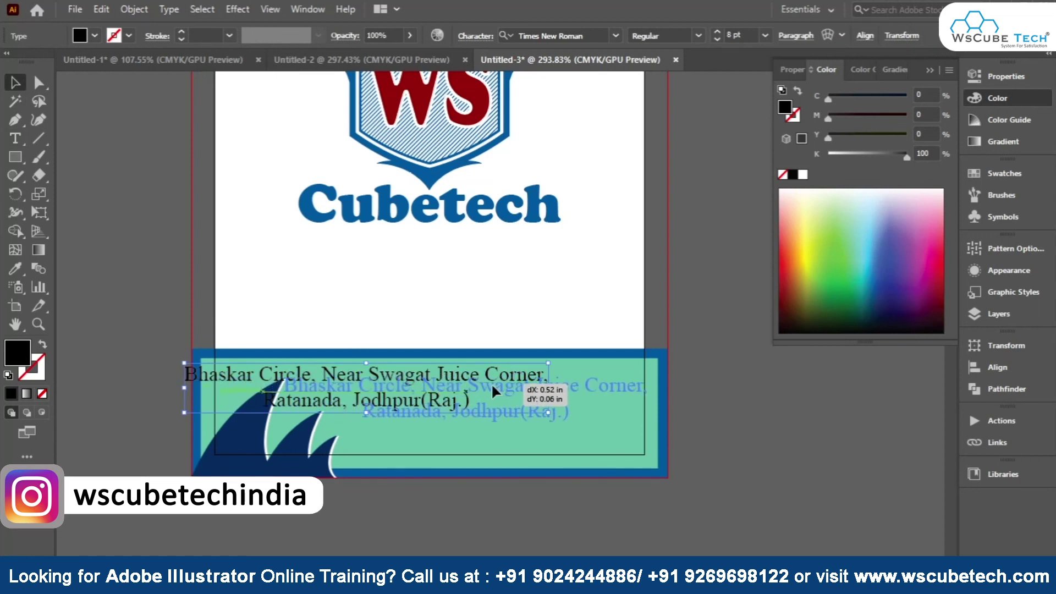
{"action": "left_click", "coordinate": [14, 138]}
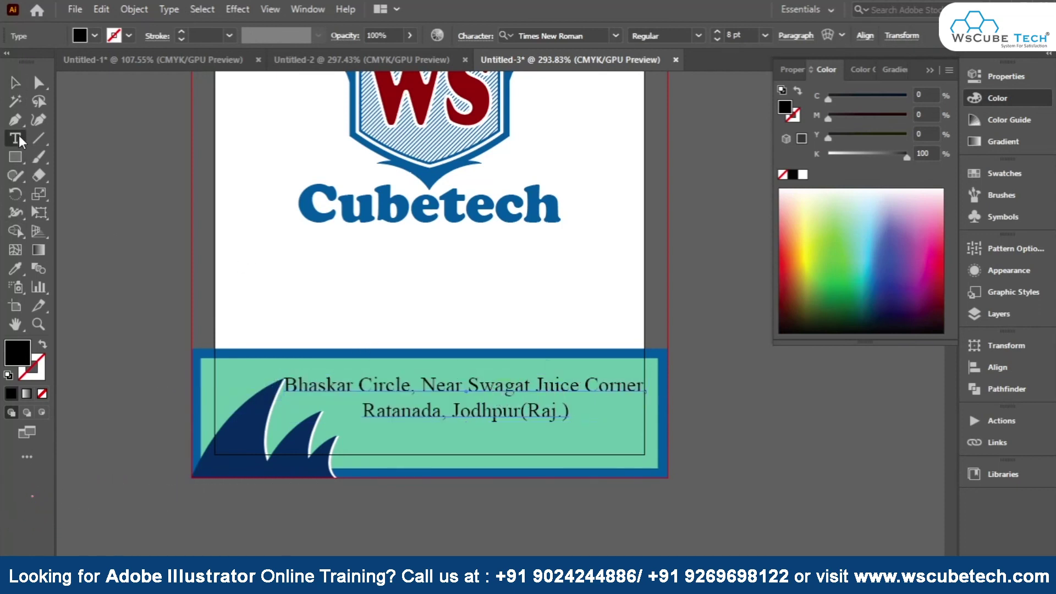
{"action": "key", "text": "Return"}
{"action": "type", "text": "3"}
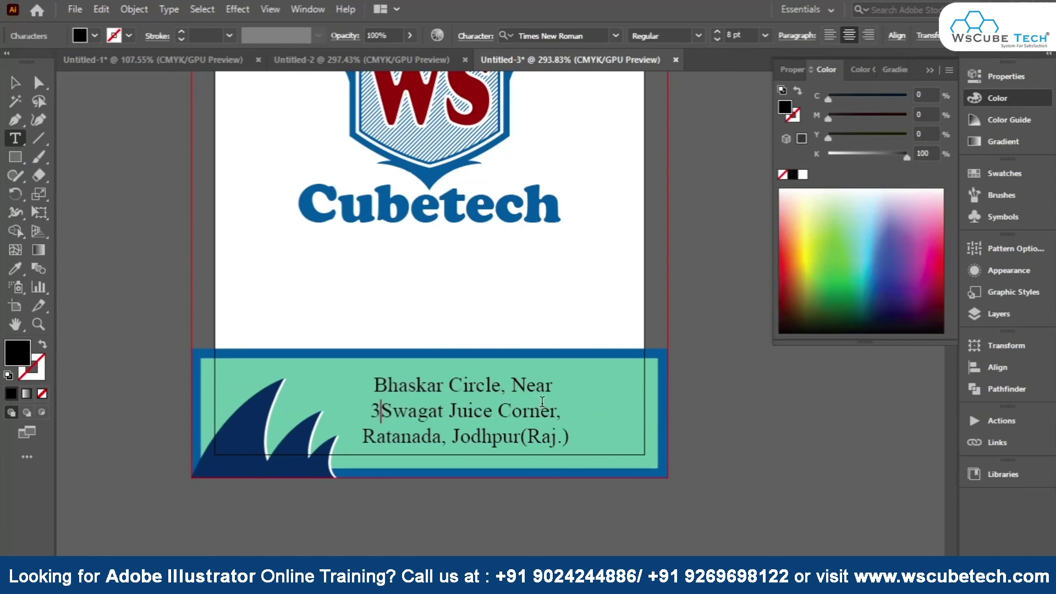
{"action": "key", "text": "BackSpace"}
{"action": "left_click", "coordinate": [15, 82]}
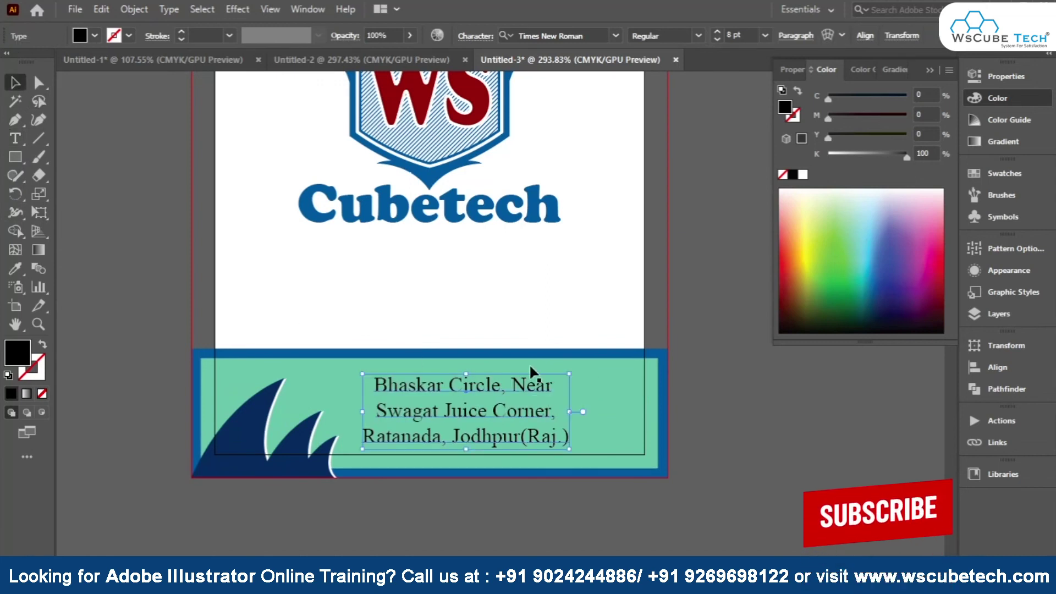
Move the address toward the band's right edge and set it to Bold
{"action": "left_click_drag", "start_coordinate": [516, 389], "coordinate": [583, 367]}
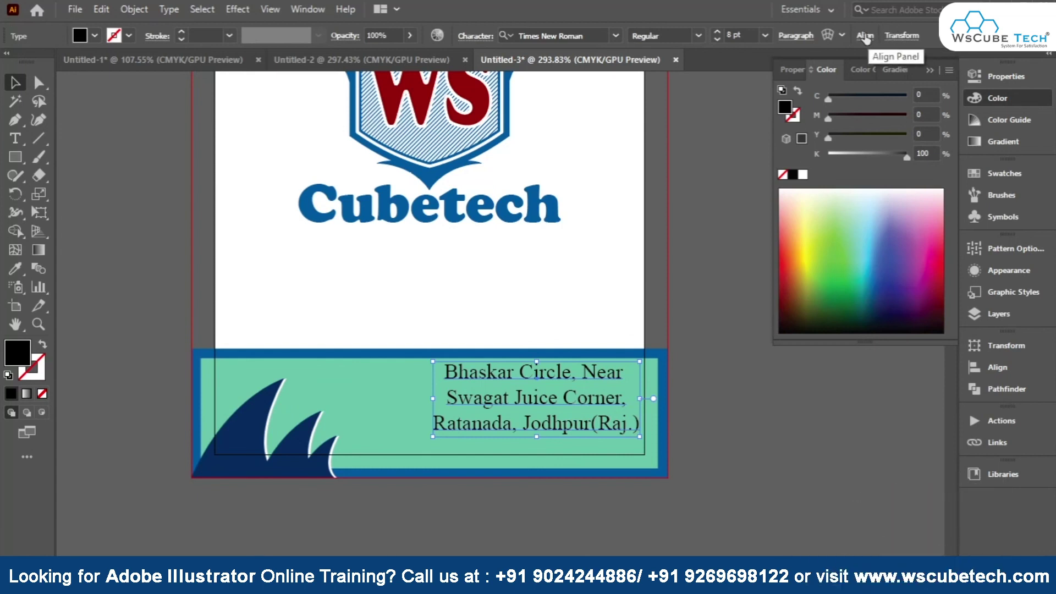
{"action": "left_click", "coordinate": [893, 38]}
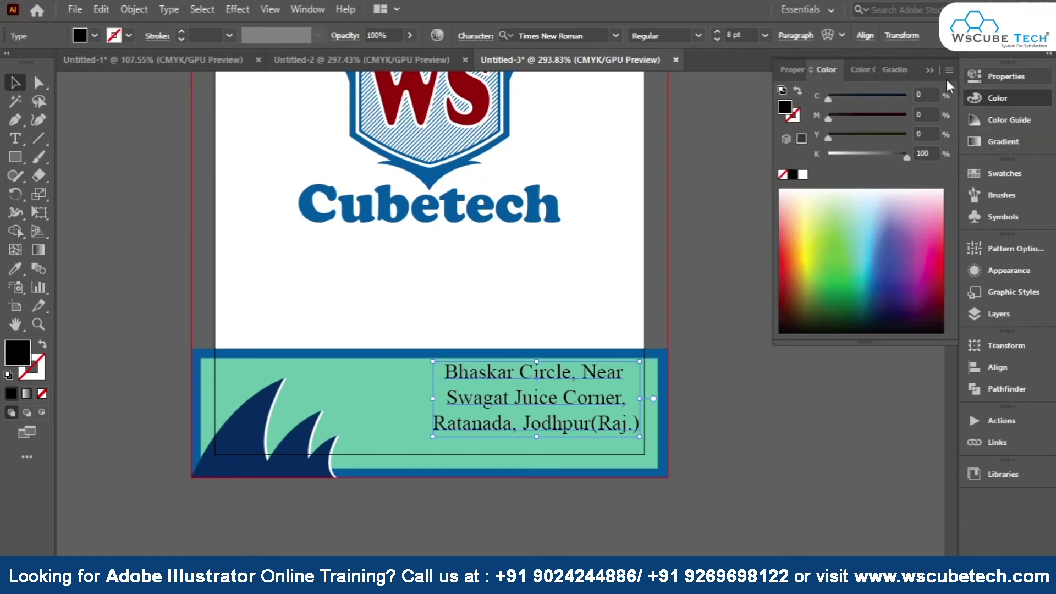
{"action": "left_click", "coordinate": [698, 37]}
{"action": "left_click", "coordinate": [698, 36]}
{"action": "left_click", "coordinate": [658, 91]}
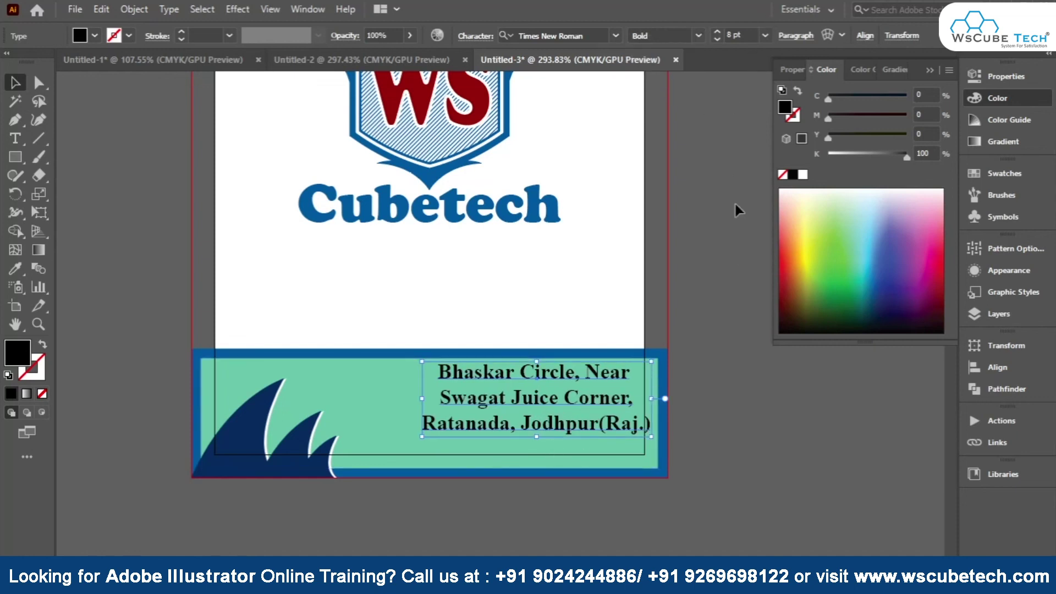
Colour the address black, nudge it slightly down-left, and zoom out
{"action": "left_click", "coordinate": [788, 275]}
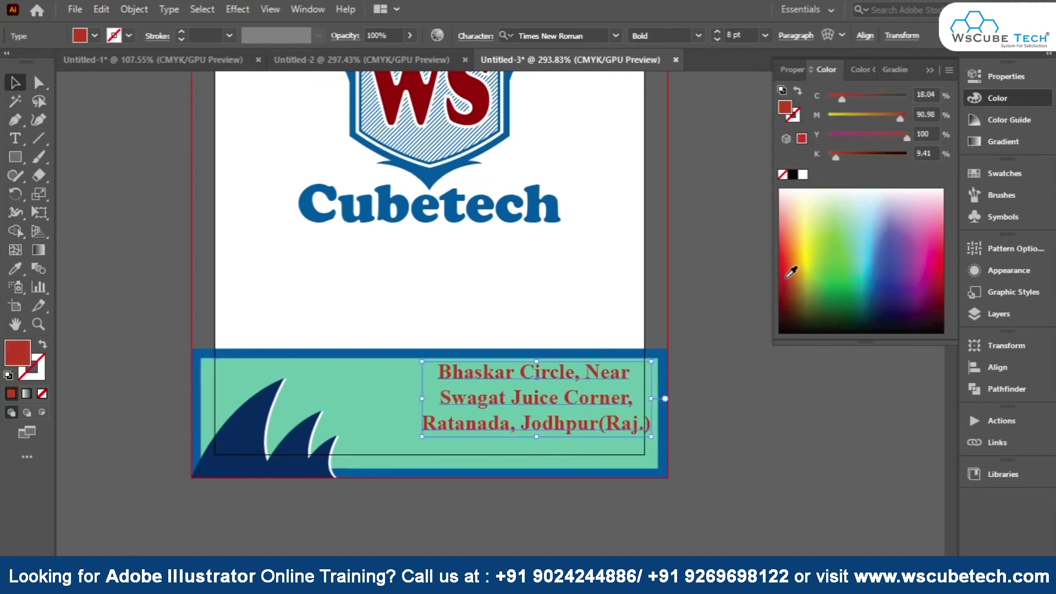
{"action": "left_click", "coordinate": [855, 325]}
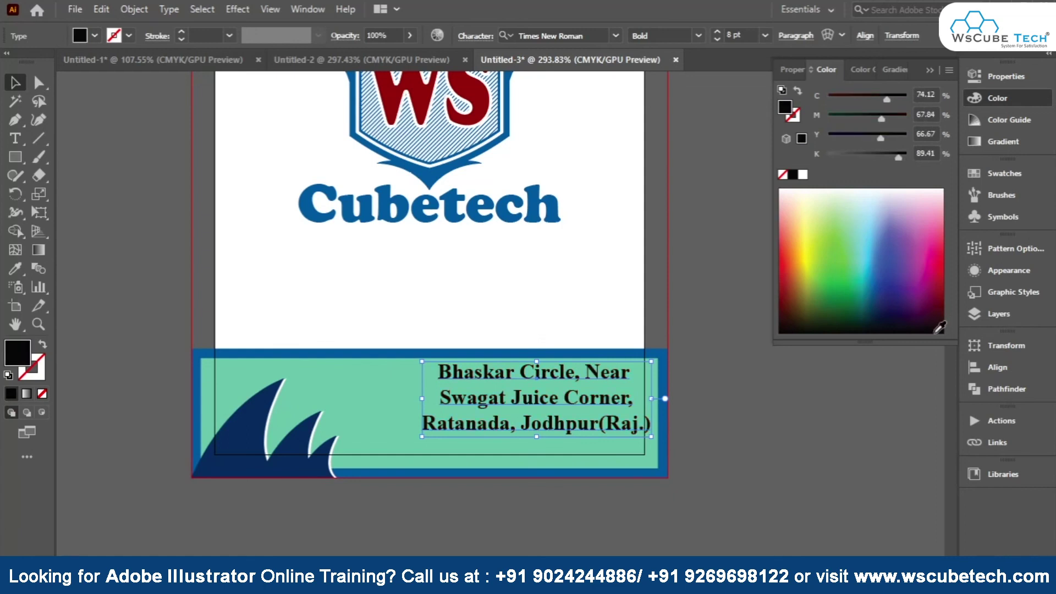
{"action": "left_click_drag", "start_coordinate": [504, 431], "coordinate": [494, 448]}
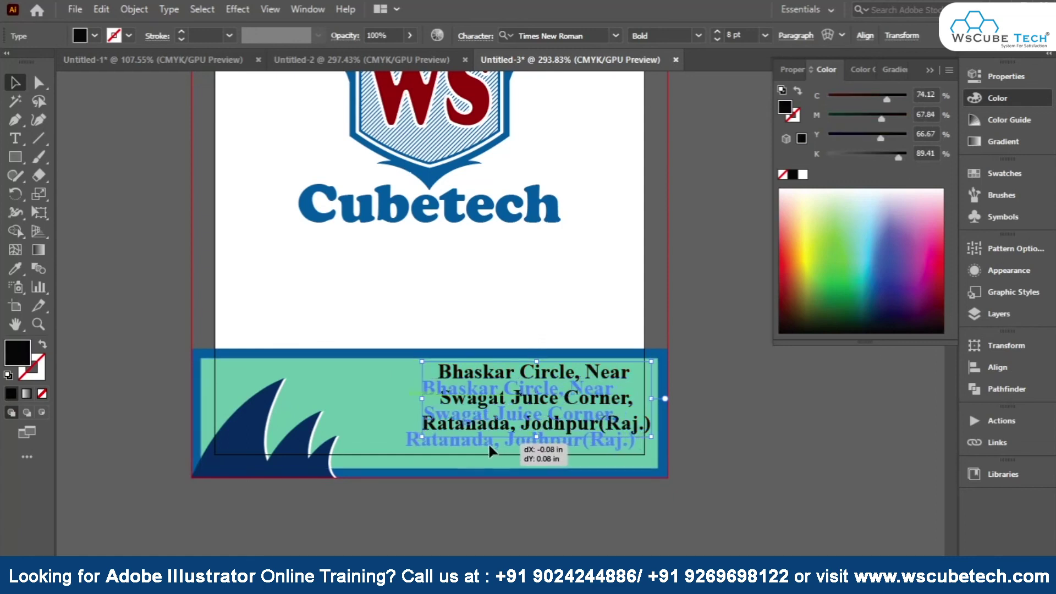
{"action": "left_click", "coordinate": [431, 523]}
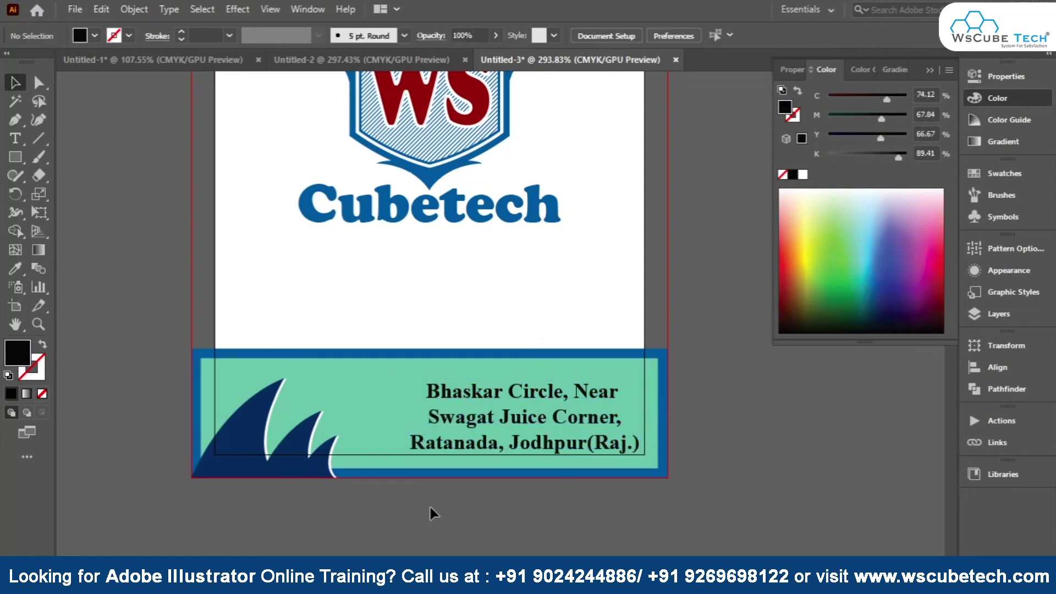
{"action": "key", "text": "ctrl+minus"}
{"action": "key", "text": "ctrl+minus"}
{"action": "key", "text": "ctrl+minus"}
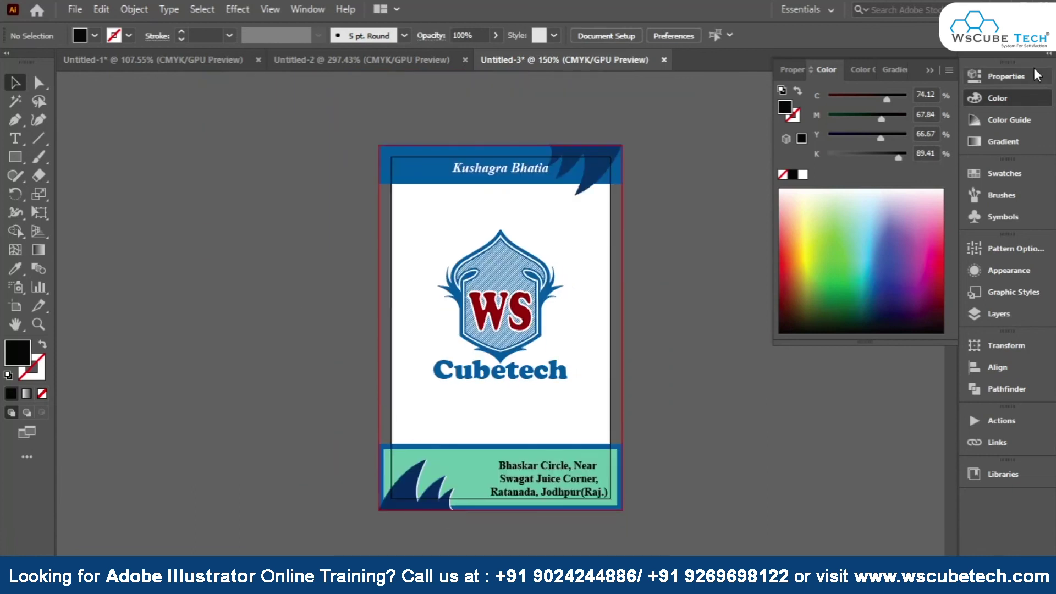
Close the floating Color panel and view the finished card at 200%
{"action": "left_click", "coordinate": [931, 72]}
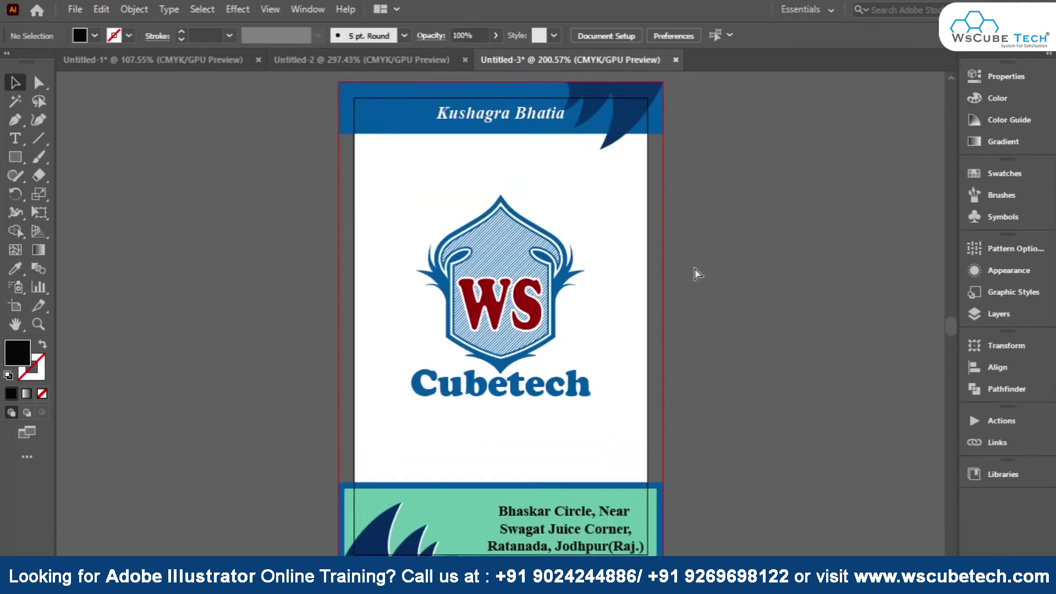
{"action": "key", "text": "ctrl+plus"}
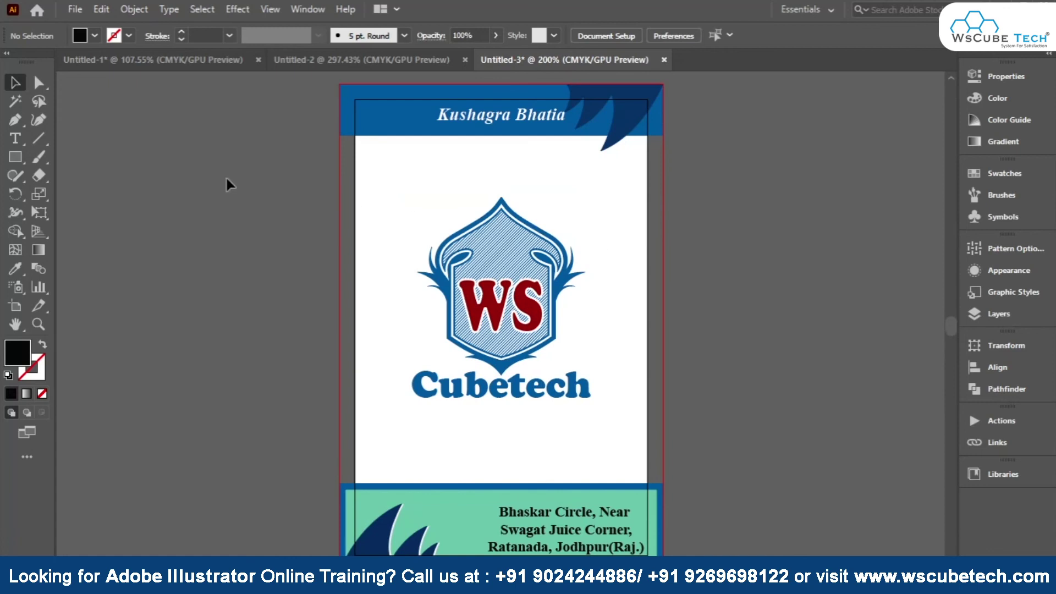